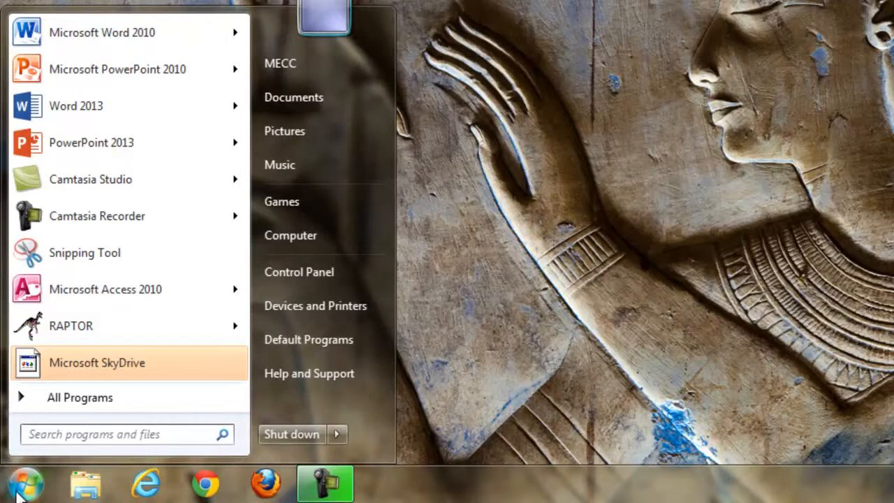
# Step: Launch Word 2013 and create a new blank document
pyautogui.write('word')
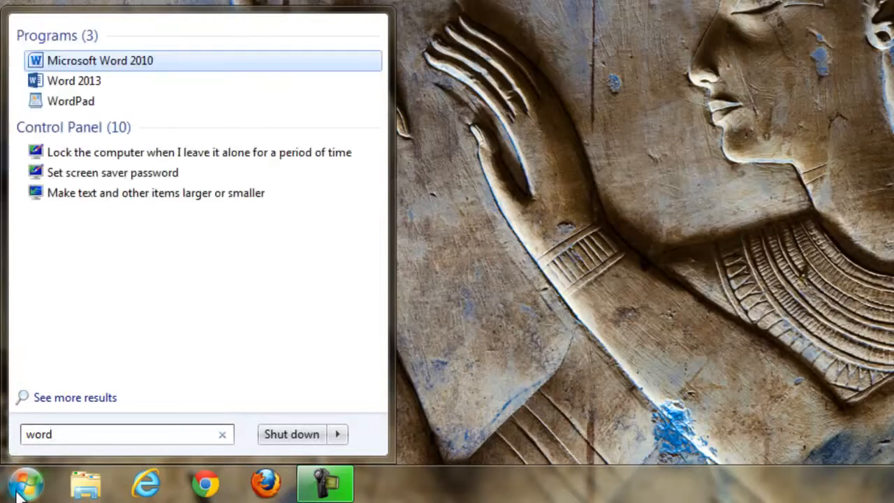
pyautogui.click(55, 90)
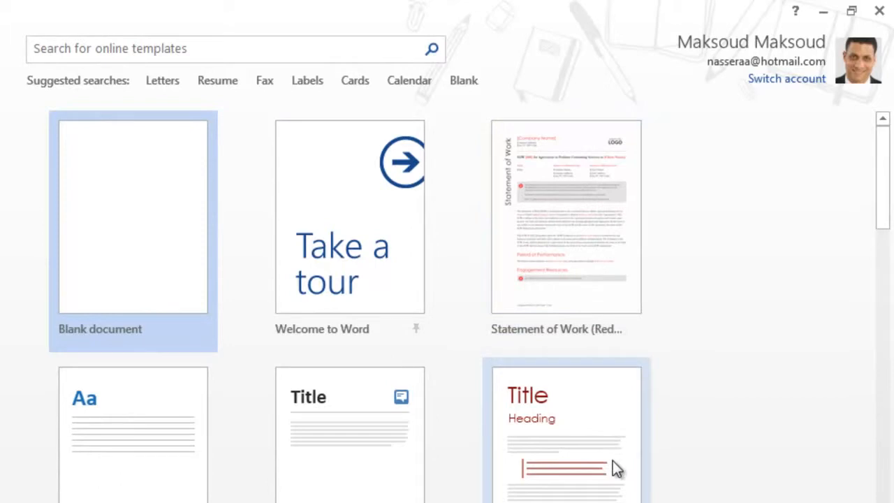
pyautogui.click(96, 218)
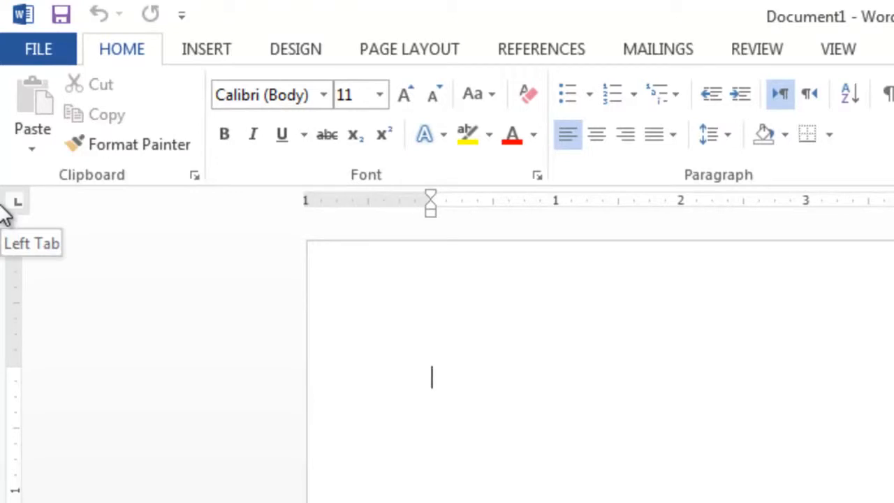
pyautogui.click(216, 49)
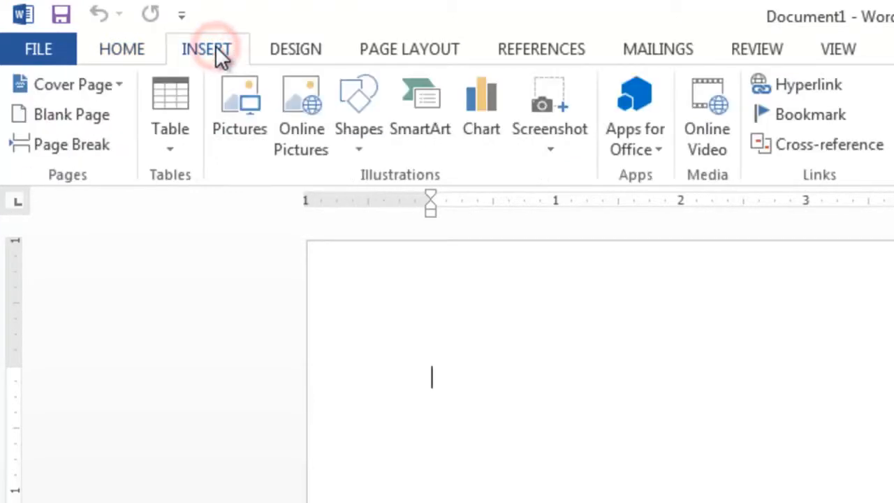
pyautogui.click(269, 46)
pyautogui.click(405, 47)
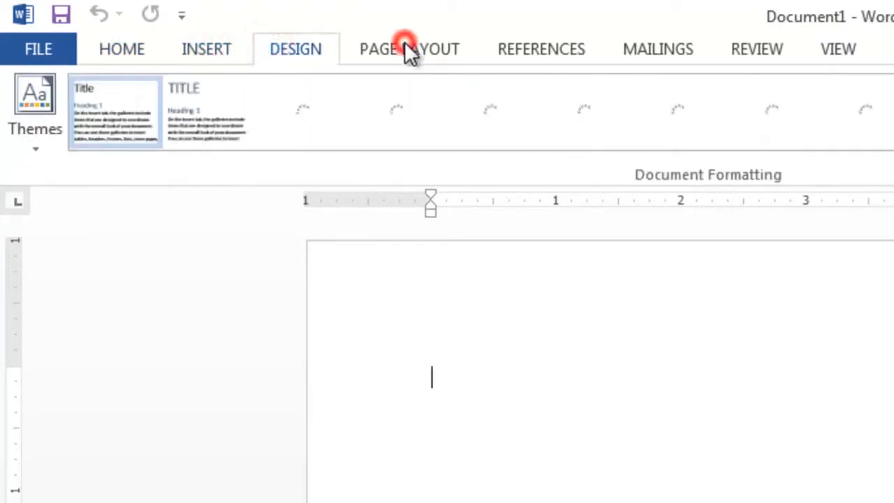
pyautogui.click(525, 43)
pyautogui.click(110, 49)
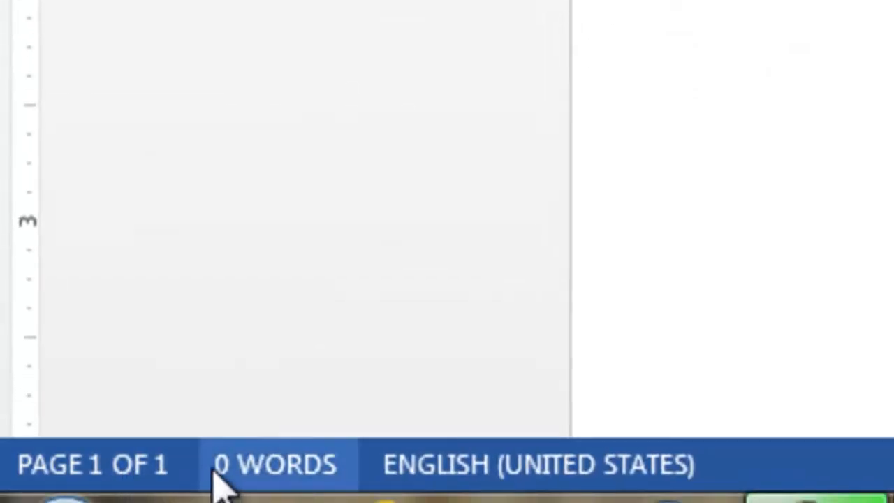
# Step: Check the Word Count statistics of the blank document and close them
pyautogui.click(283, 467)
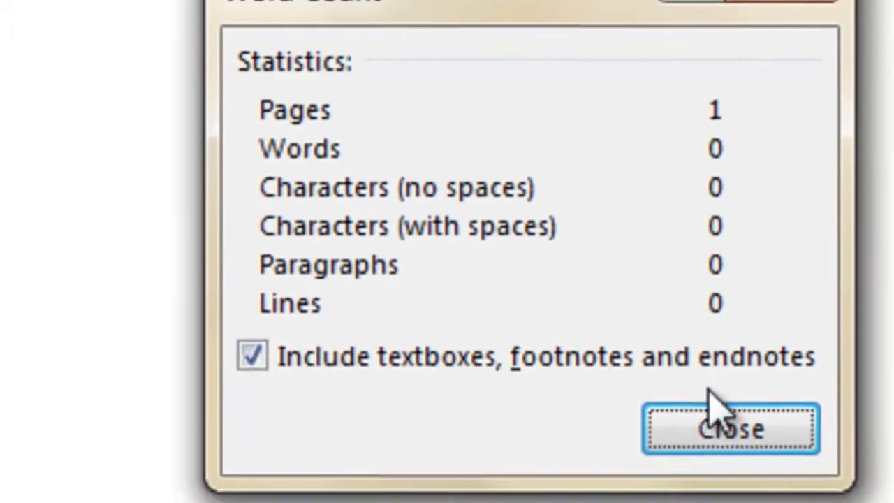
pyautogui.click(654, 457)
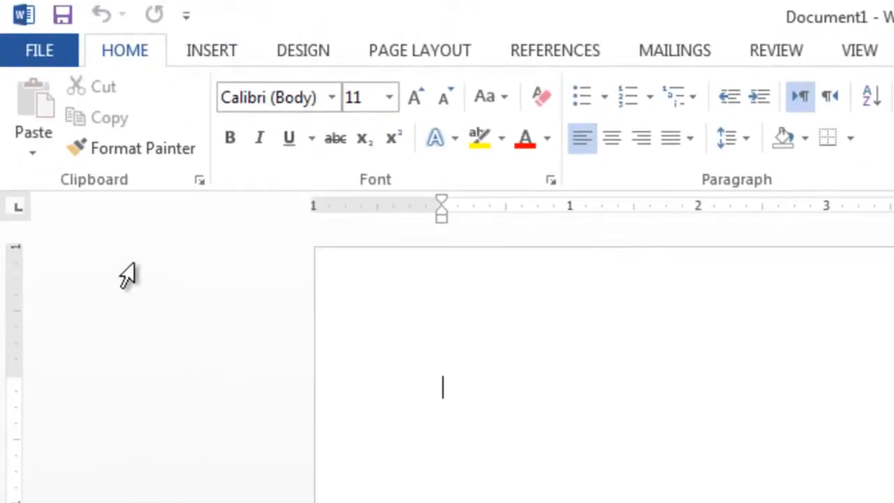
# Step: Review the document's Protect Document and Check for Issues options in its file information
pyautogui.click(43, 55)
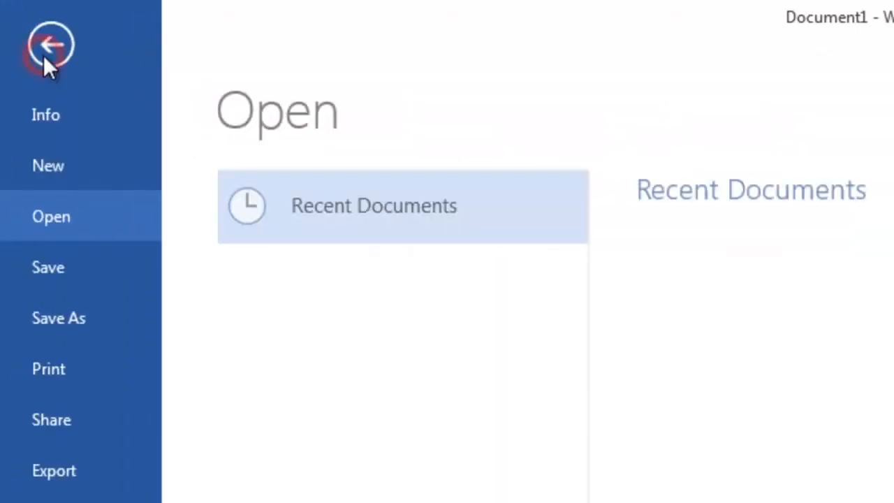
pyautogui.click(46, 114)
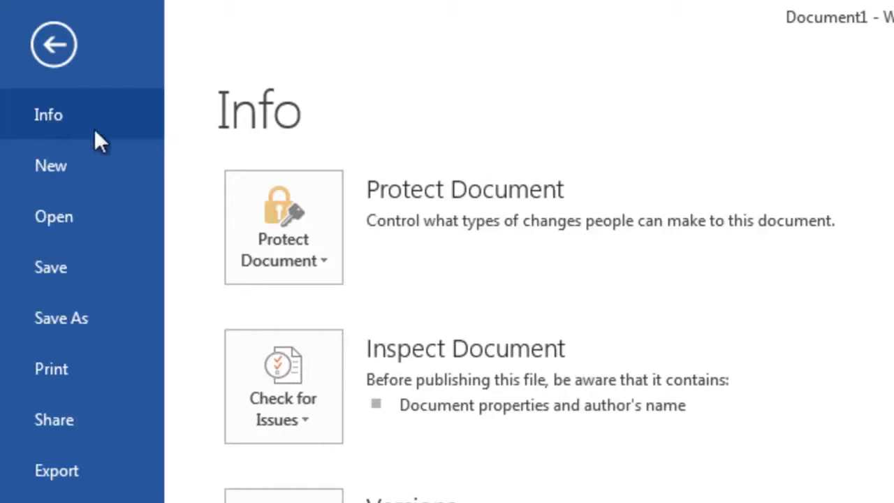
pyautogui.click(302, 263)
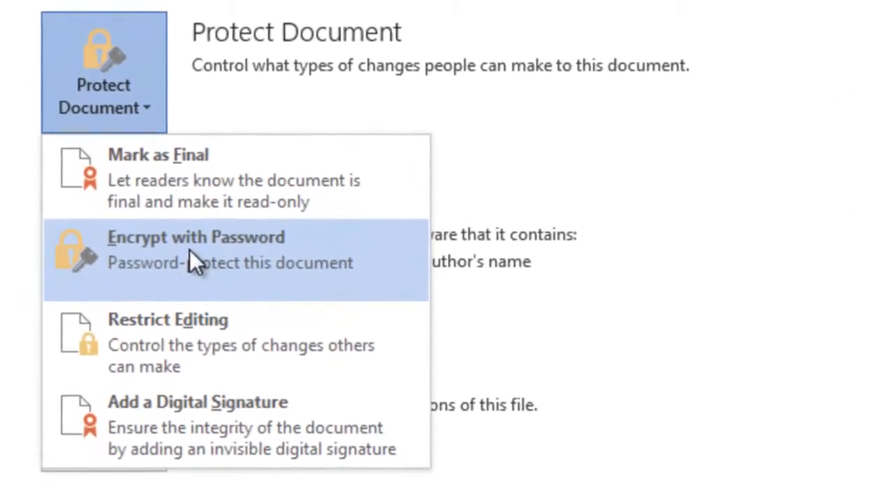
pyautogui.click(659, 257)
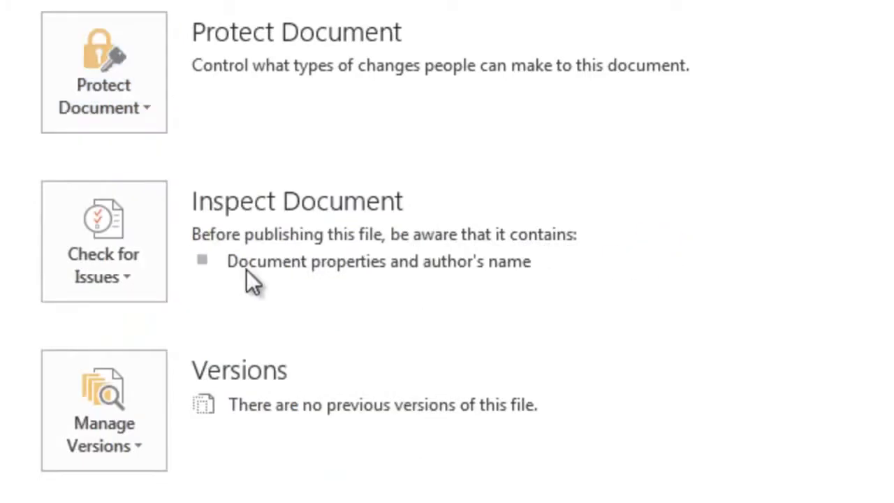
pyautogui.click(139, 282)
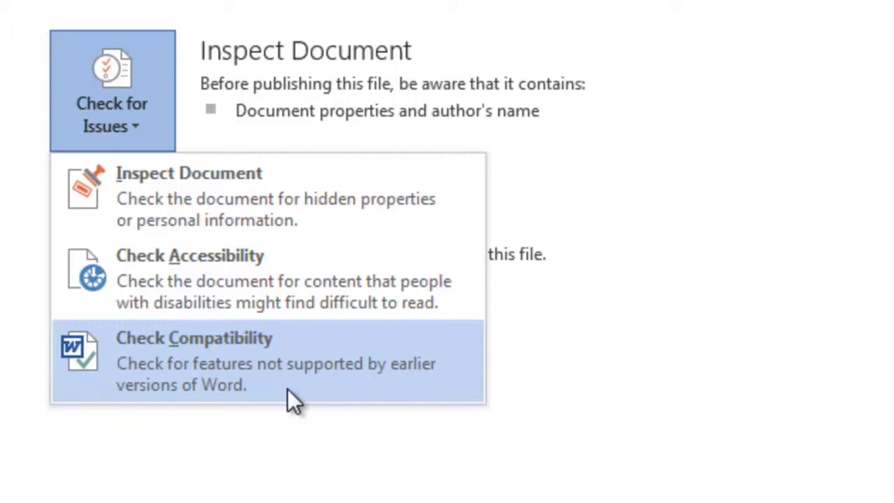
pyautogui.click(706, 204)
pyautogui.click(77, 115)
pyautogui.click(82, 116)
pyautogui.click(81, 114)
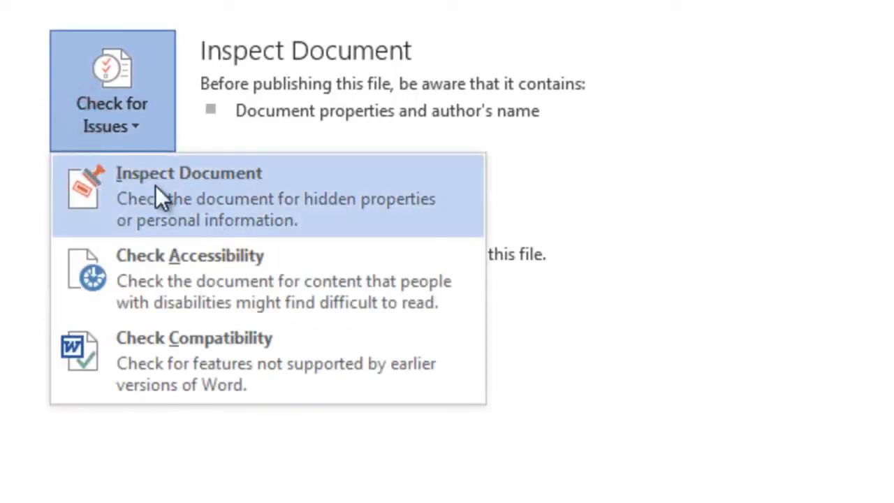
pyautogui.click(631, 79)
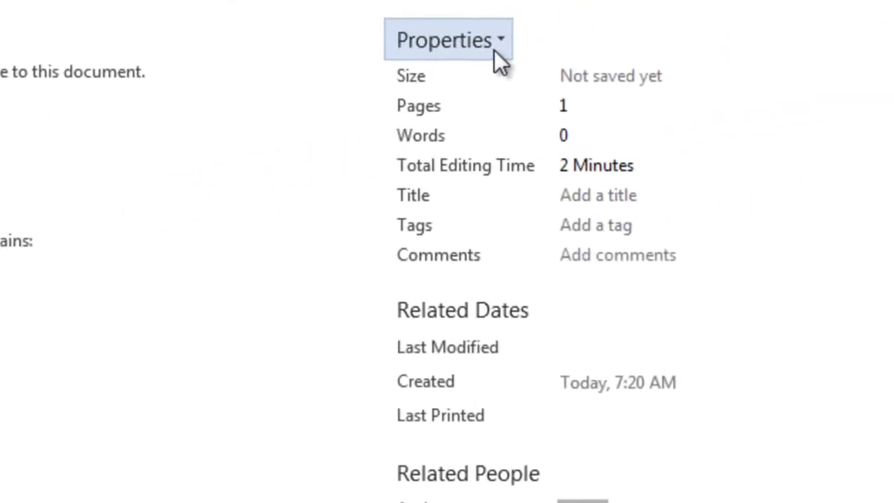
# Step: Show the Document Panel and replace the last name in the document's Author property
pyautogui.click(428, 61)
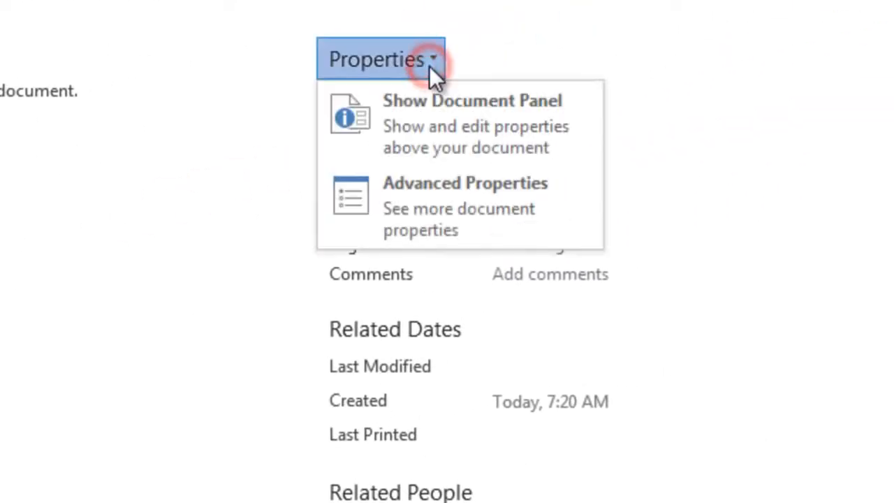
pyautogui.click(439, 121)
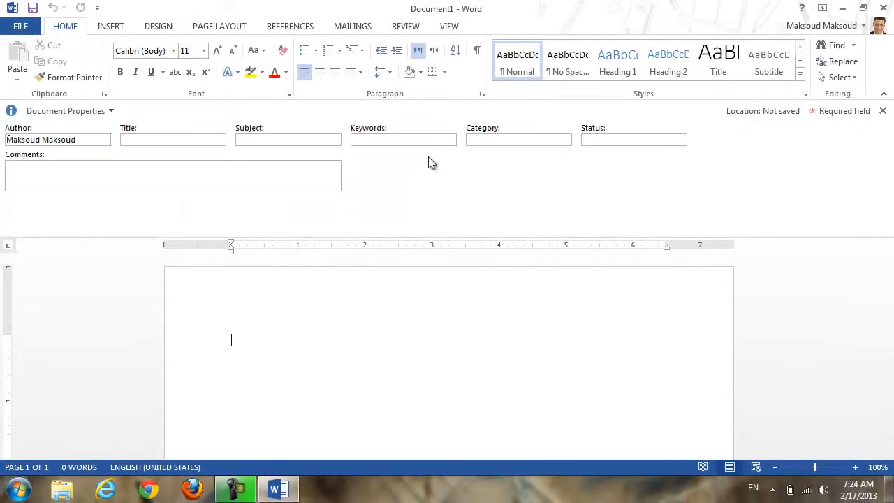
pyautogui.click(84, 144)
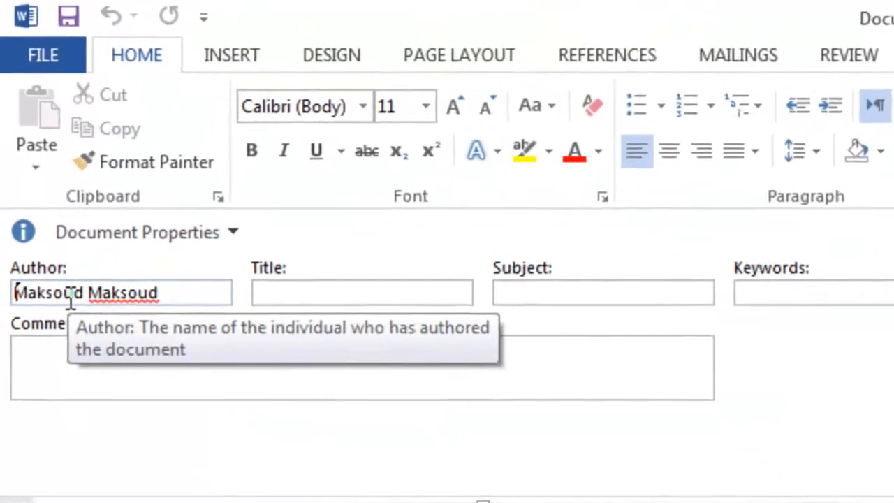
pyautogui.click(176, 290)
pyautogui.moveTo(184, 302); pyautogui.dragTo(84, 307)
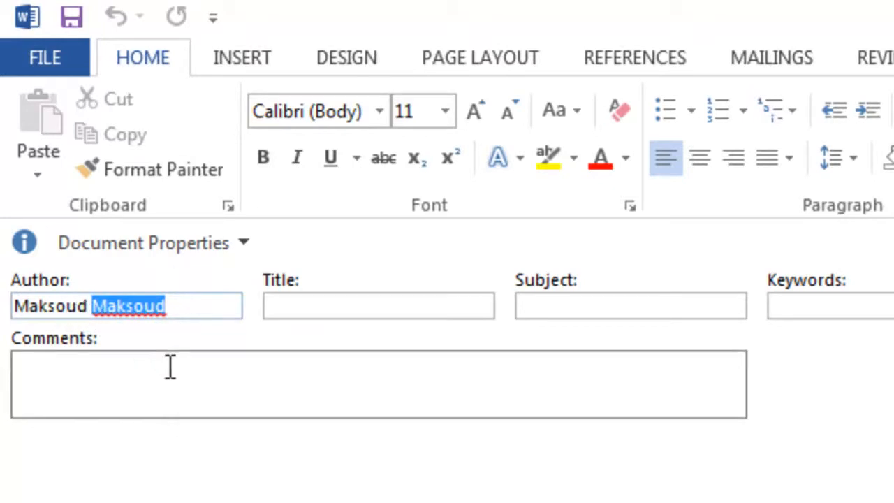
pyautogui.write('Nasser')
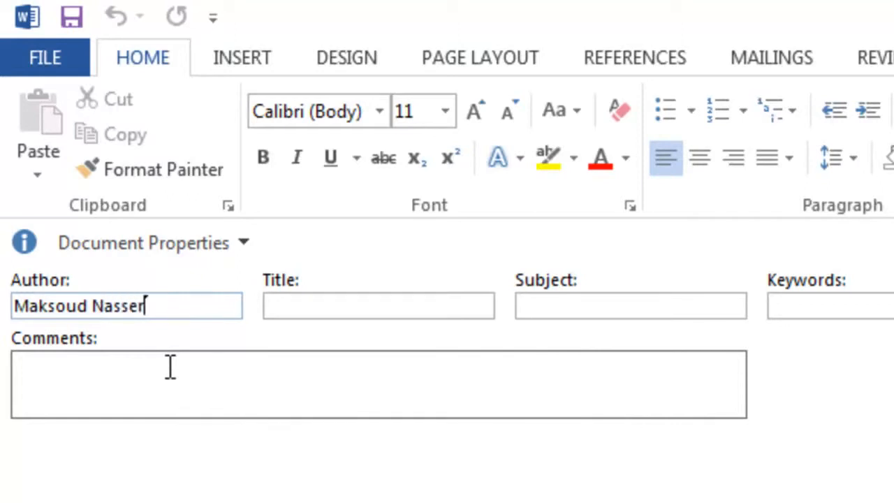
pyautogui.click(333, 306)
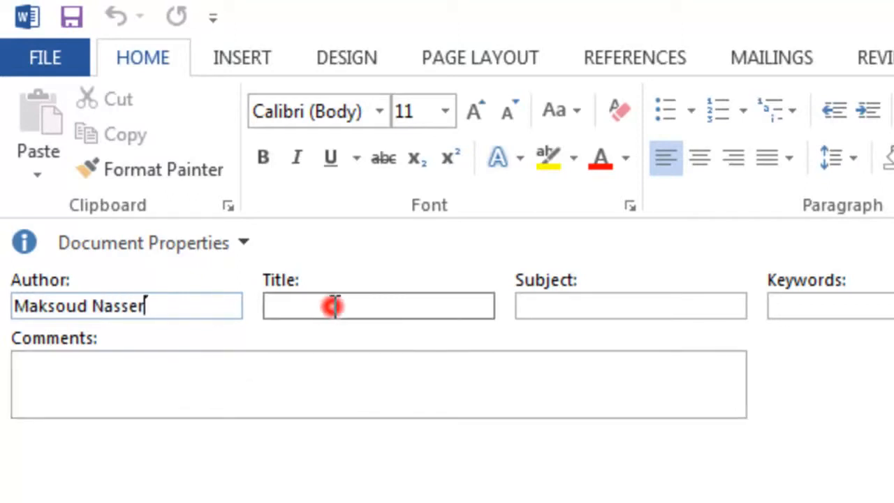
# Step: Save the document to the computer's Desktop as Practice and close the Document Information Panel
pyautogui.click(72, 16)
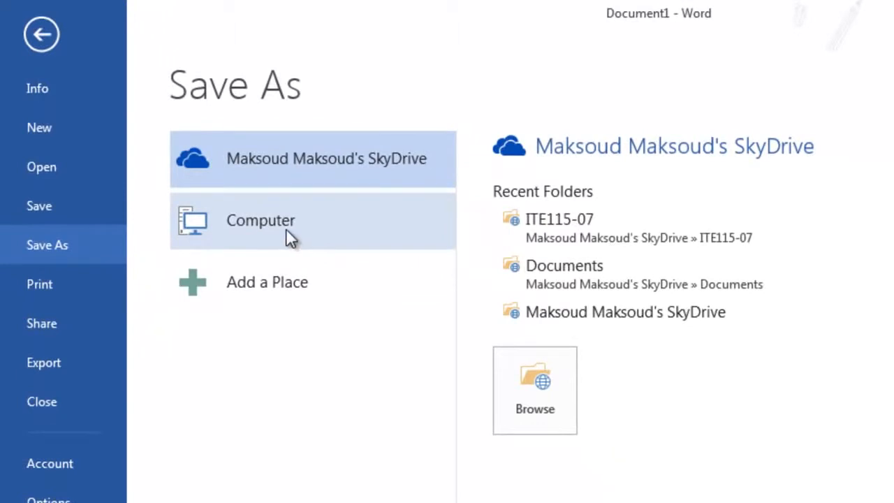
pyautogui.click(287, 230)
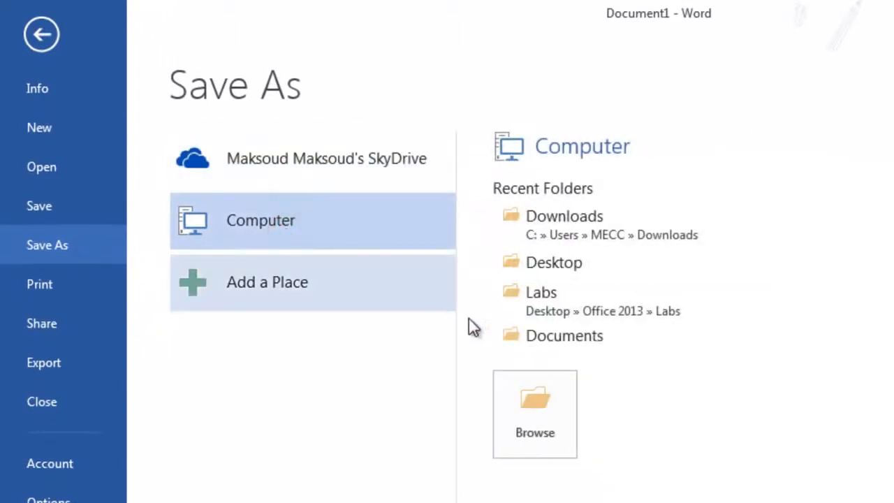
pyautogui.click(541, 259)
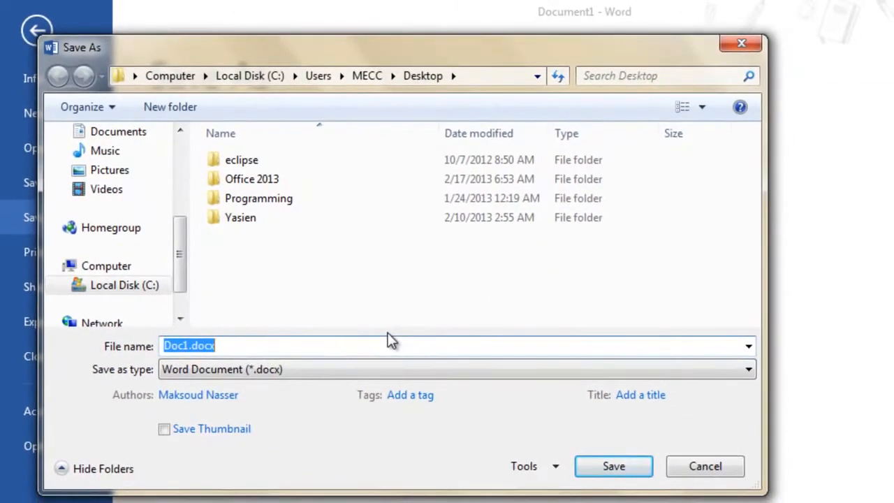
pyautogui.write('P')
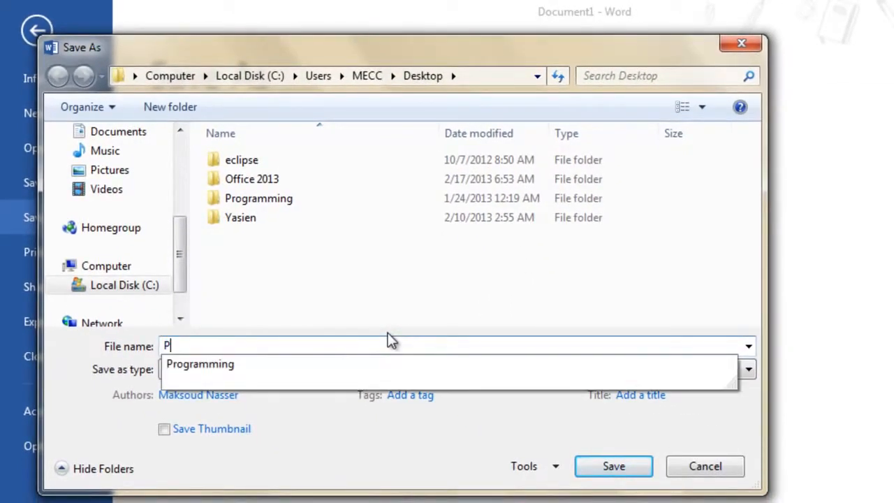
pyautogui.write('ractice')
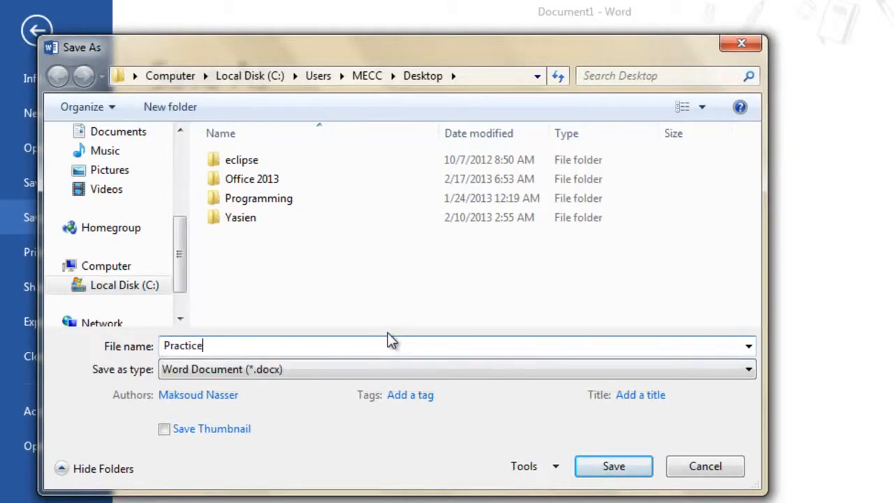
pyautogui.click(605, 468)
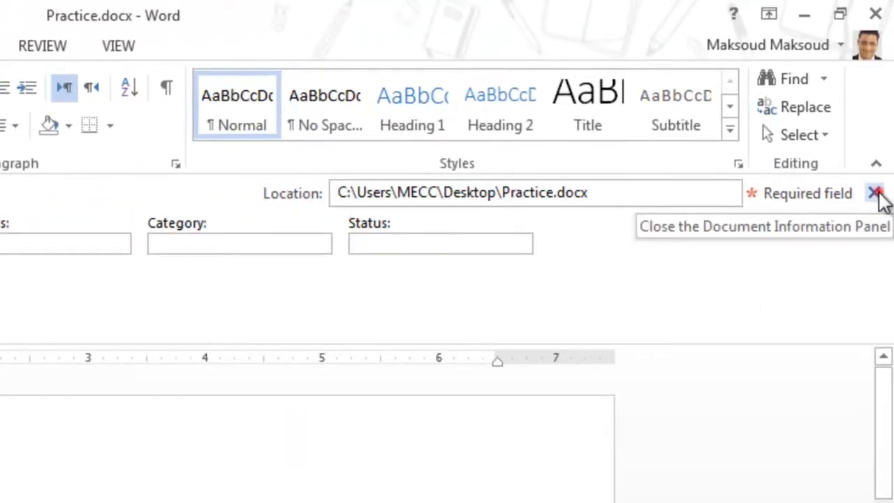
pyautogui.click(875, 194)
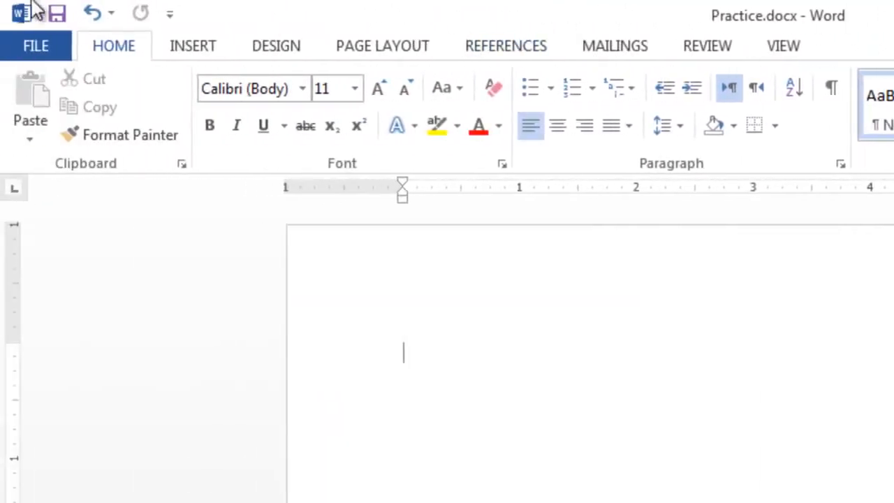
# Step: View the Manage Versions options for the saved document
pyautogui.click(33, 45)
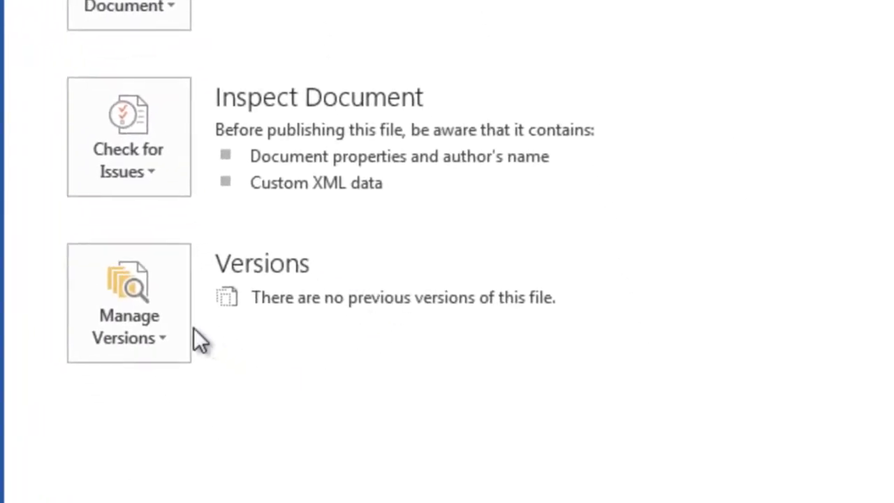
pyautogui.click(165, 339)
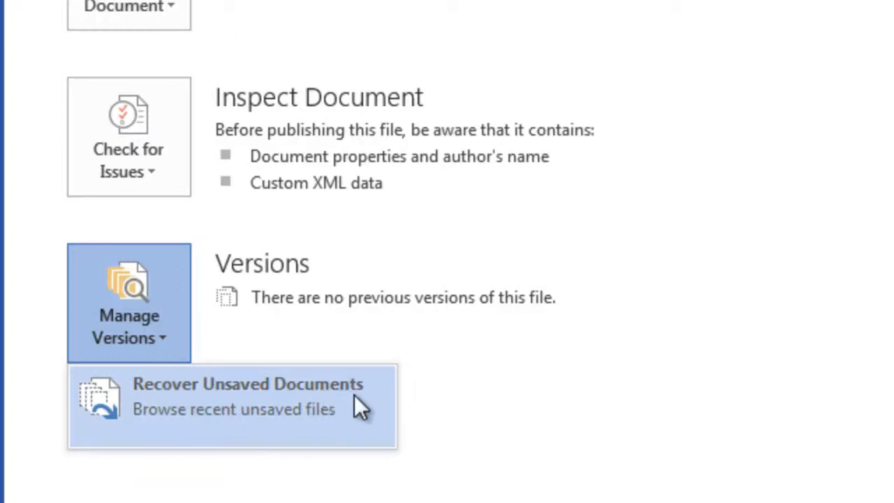
pyautogui.click(419, 332)
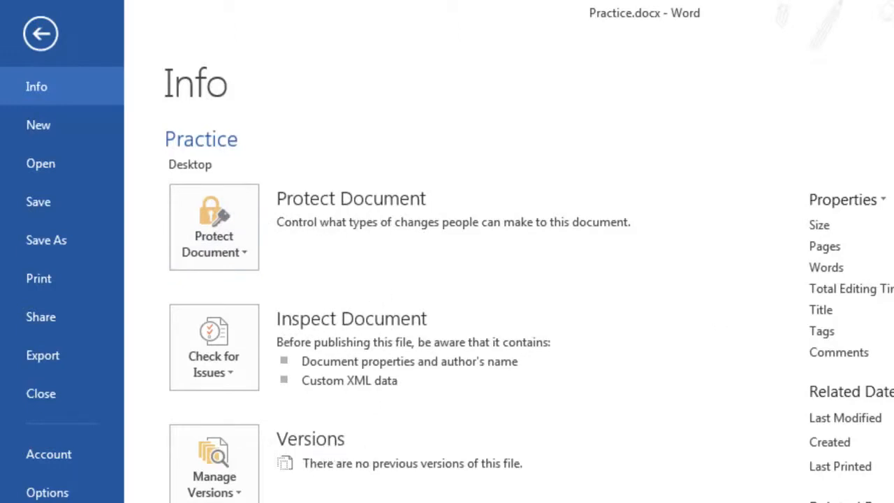
# Step: Review the document's advanced properties, covering General, Summary, Statistics, Contents and Custom, and close them without changes
pyautogui.click(843, 200)
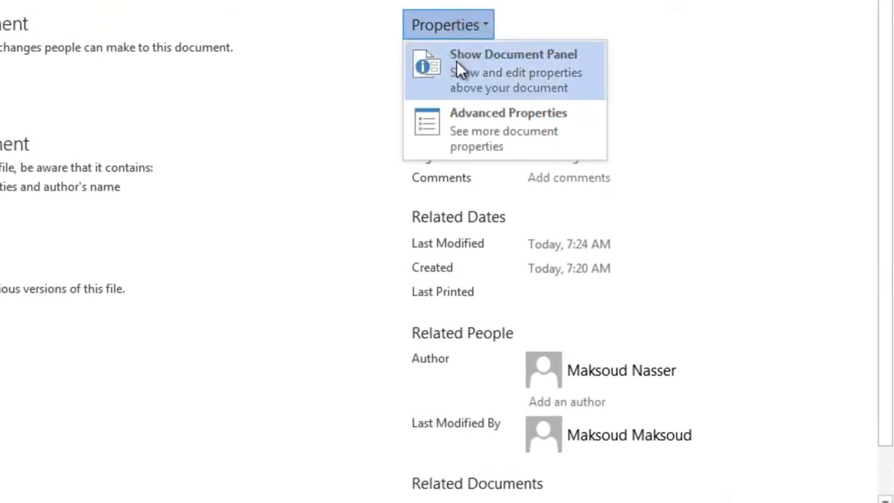
pyautogui.click(498, 114)
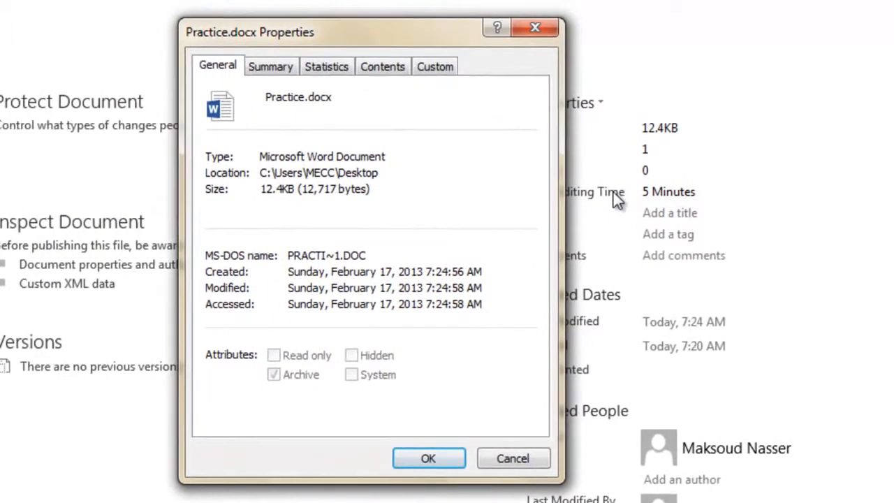
pyautogui.click(283, 68)
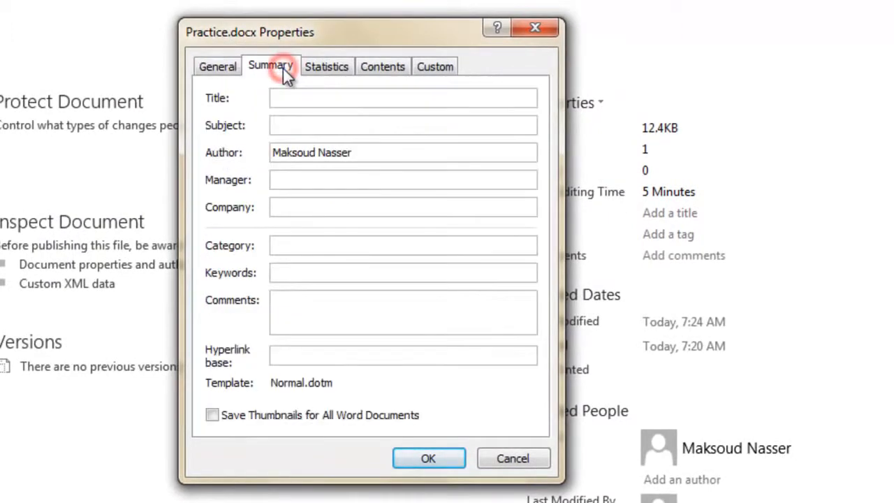
pyautogui.click(317, 69)
pyautogui.click(377, 73)
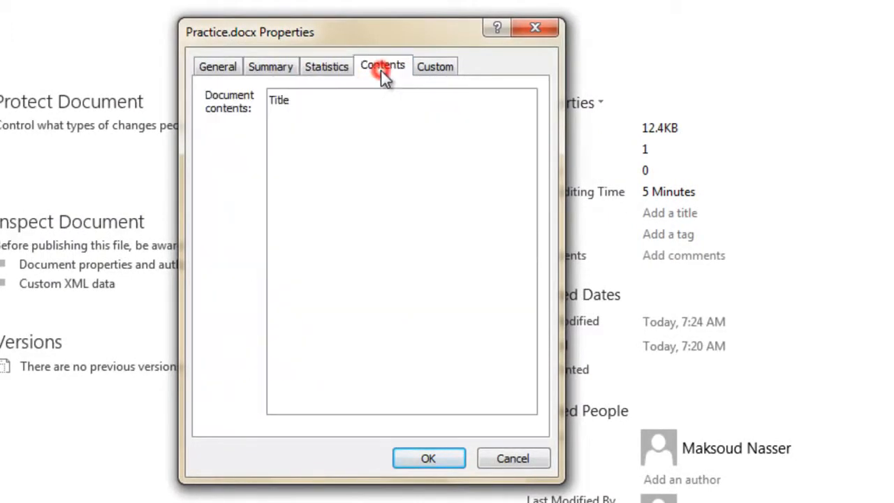
pyautogui.click(433, 73)
pyautogui.click(400, 69)
pyautogui.click(337, 73)
pyautogui.click(279, 69)
pyautogui.click(219, 71)
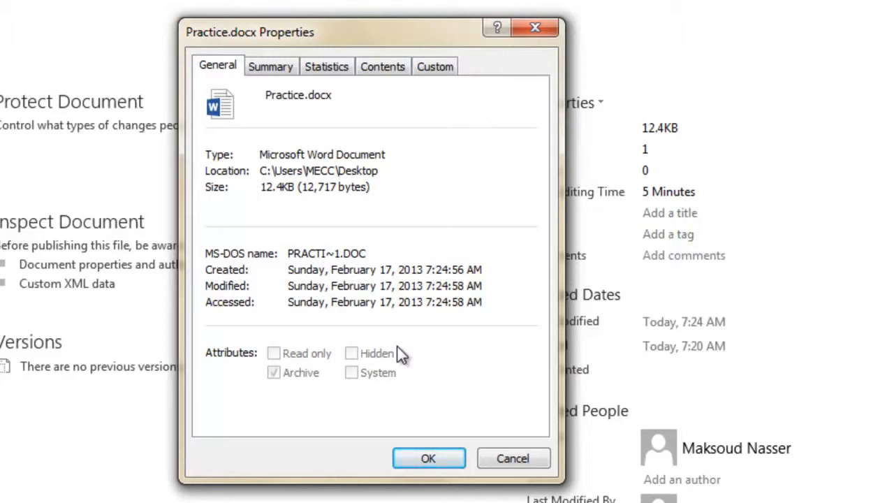
pyautogui.click(503, 450)
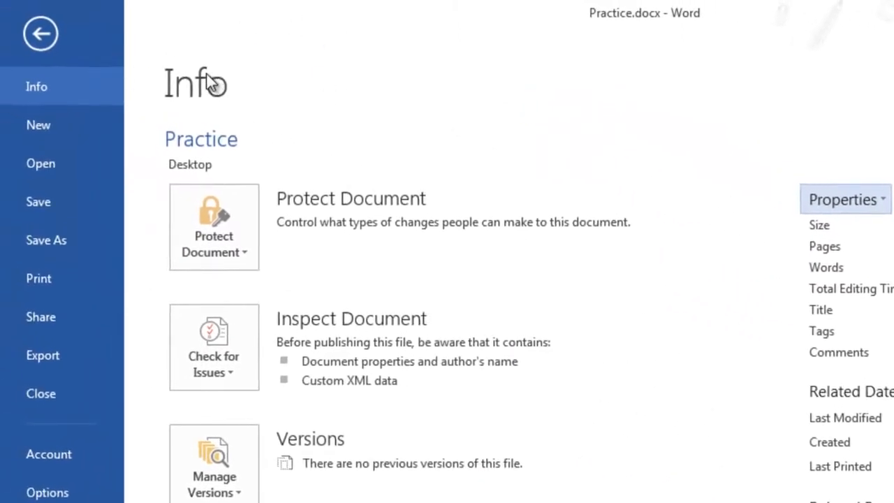
# Step: Browse the templates available for a new document and activate the online template search
pyautogui.click(37, 130)
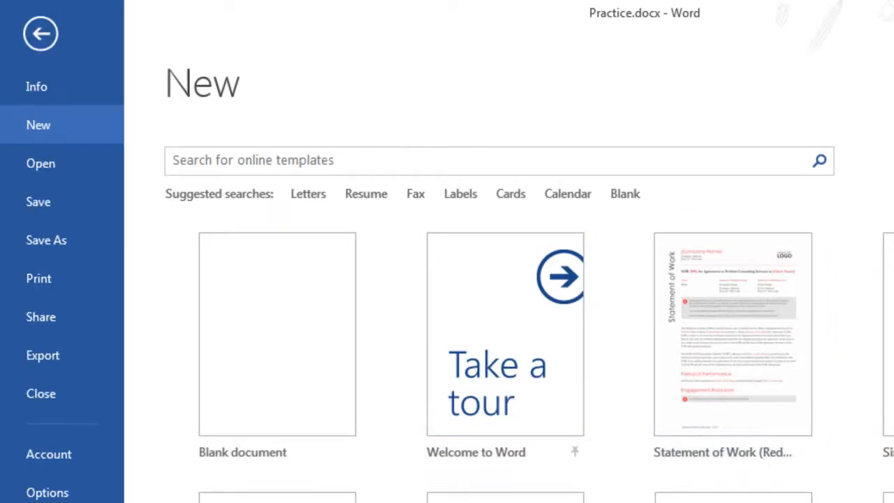
pyautogui.scroll(-15, 503, 336)
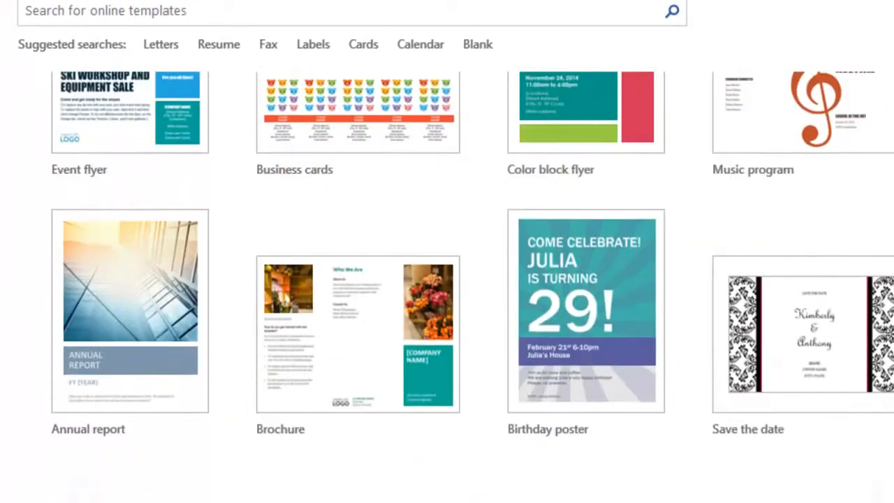
pyautogui.scroll(-3, 503, 335)
pyautogui.scroll(18, 503, 335)
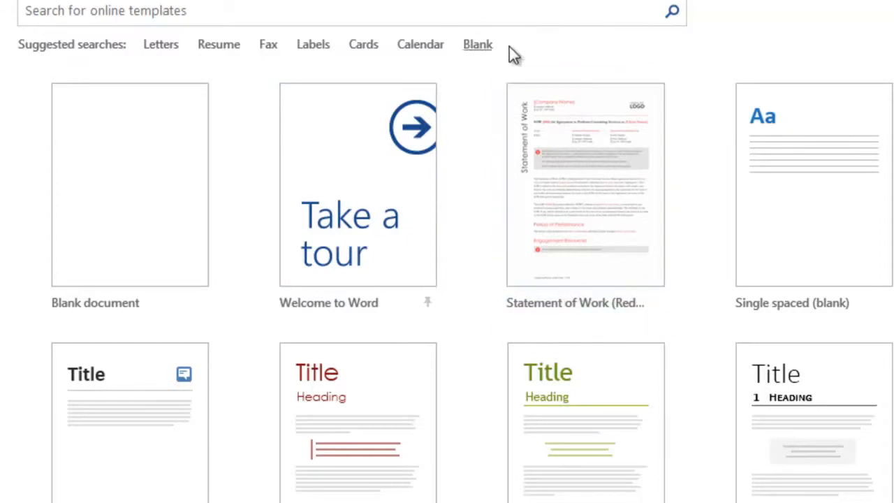
pyautogui.click(512, 11)
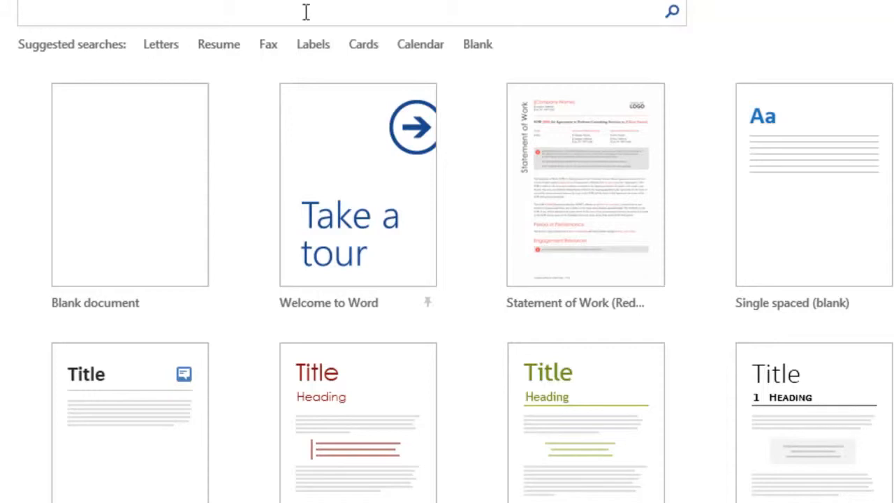
# Step: Review the locations for opening documents: recent documents, SkyDrive, Computer and Add a Place
pyautogui.click(30, 156)
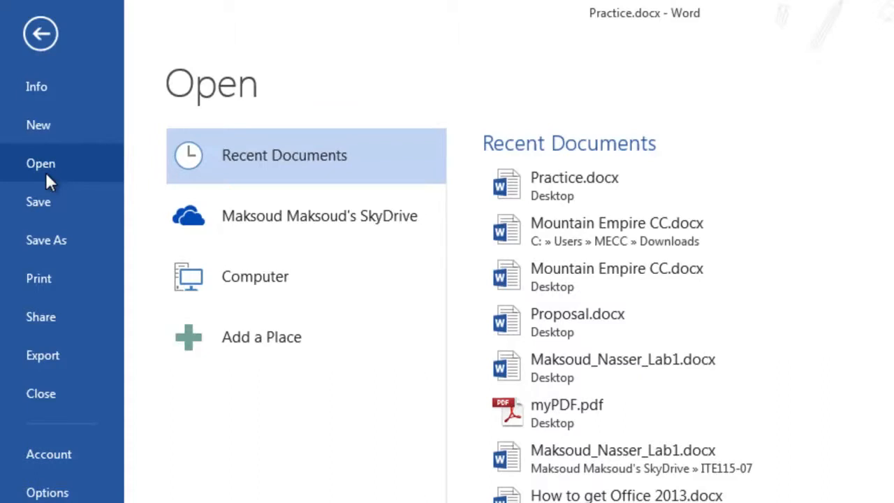
pyautogui.click(251, 214)
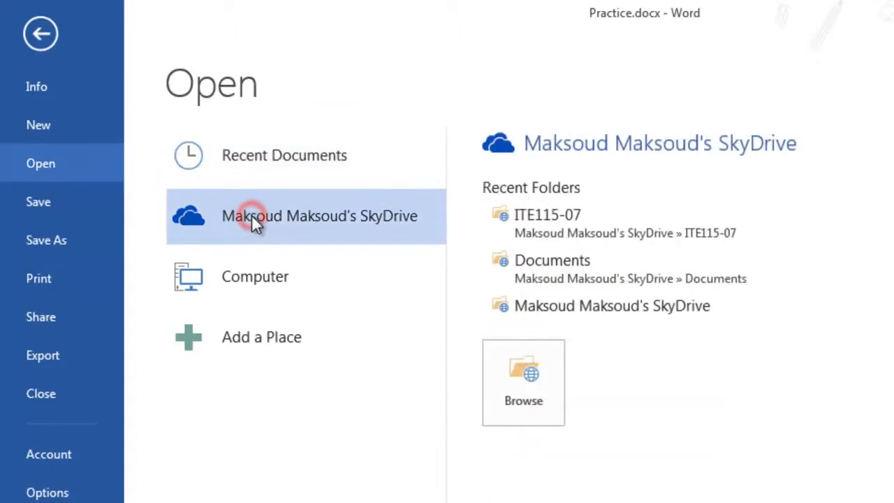
pyautogui.click(247, 280)
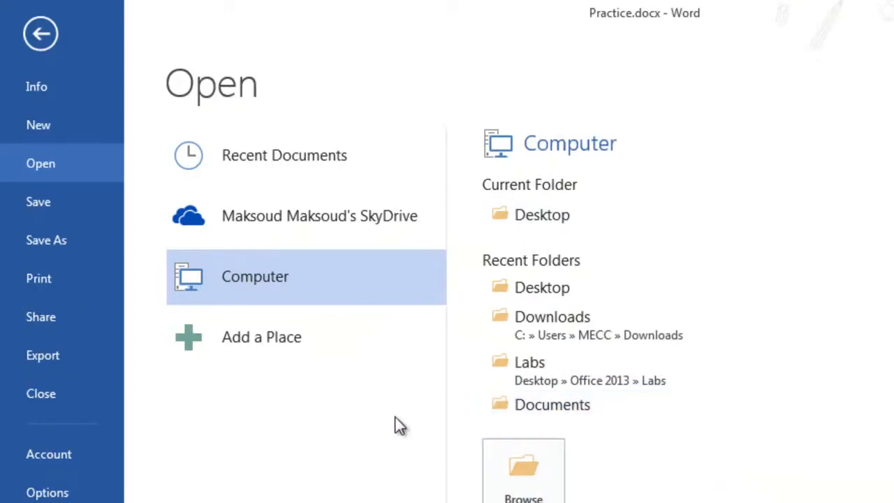
pyautogui.click(272, 346)
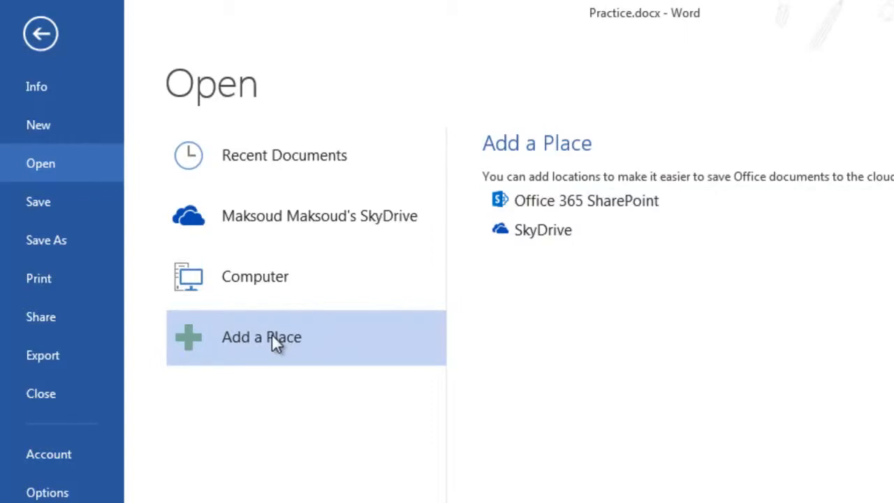
pyautogui.click(264, 228)
pyautogui.click(263, 273)
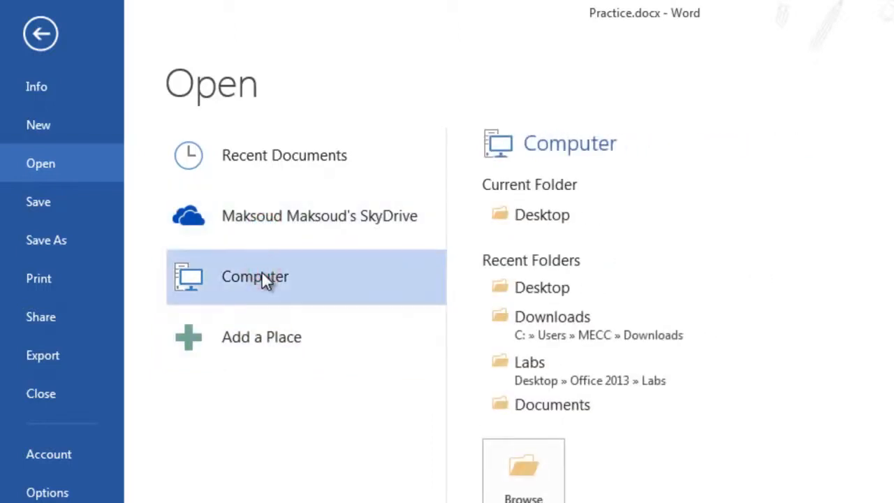
# Step: Save the Practice document again and view the locations offered for saving it as another file
pyautogui.click(72, 201)
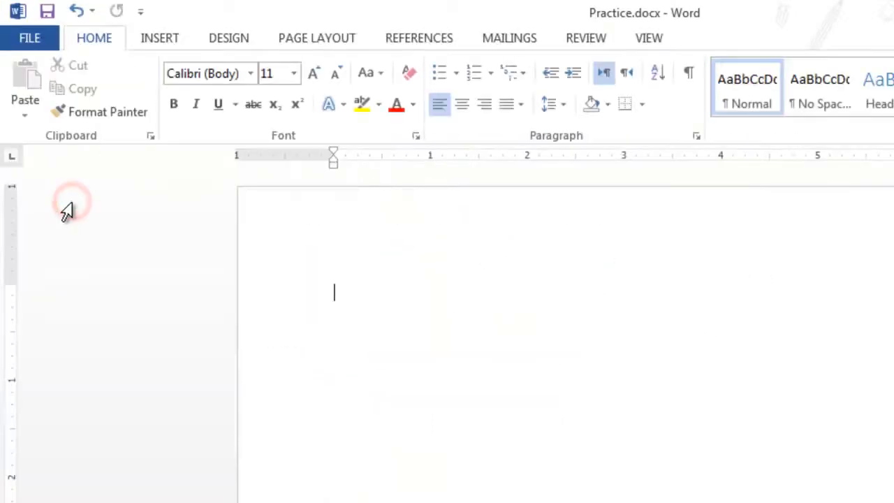
pyautogui.click(34, 42)
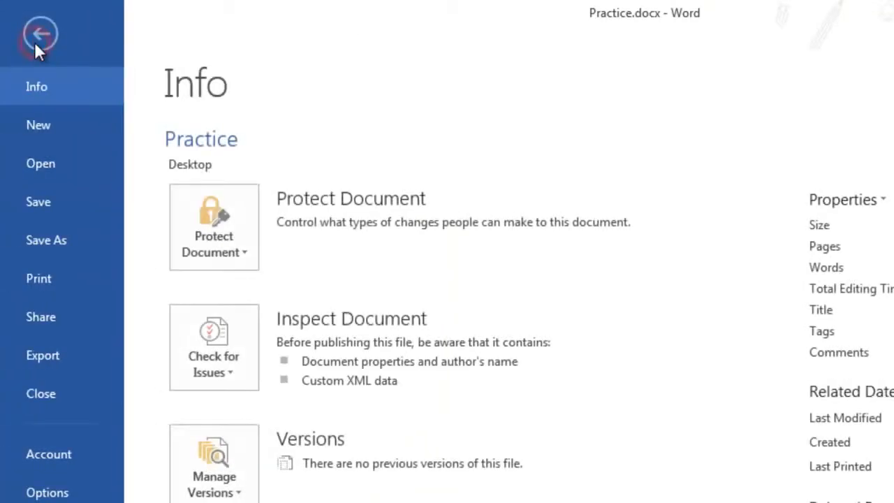
pyautogui.click(57, 242)
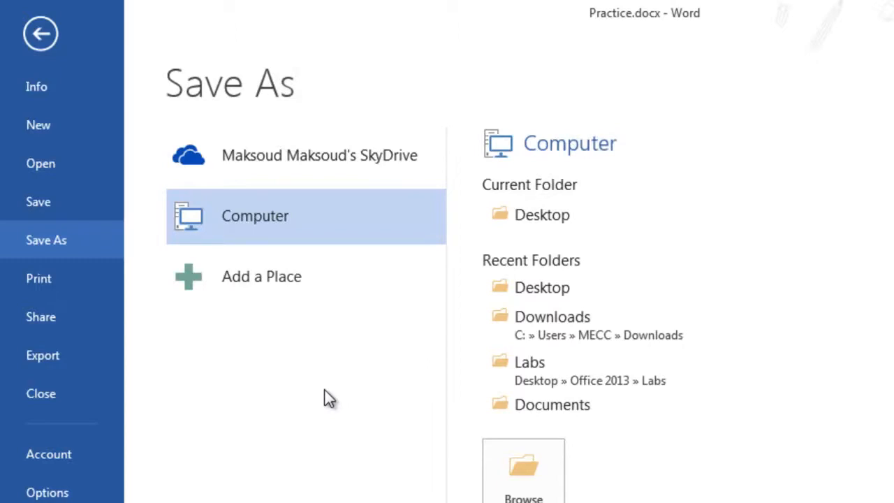
# Step: Set the number of print copies to 5 and look at the print preview of the page
pyautogui.click(48, 278)
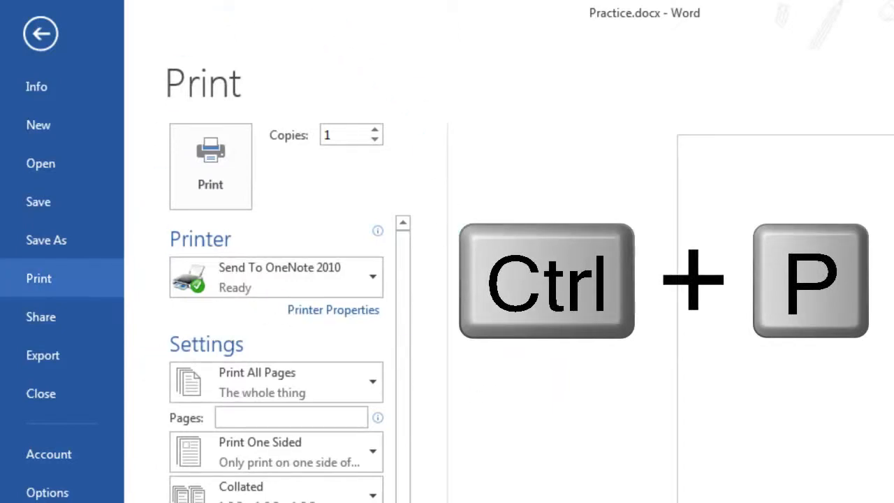
pyautogui.doubleClick(345, 134)
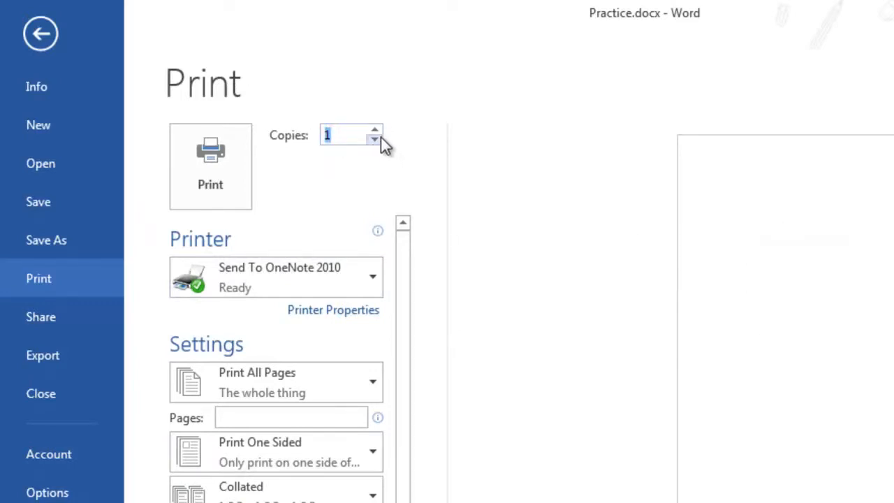
pyautogui.click(375, 130)
pyautogui.click(375, 130)
pyautogui.click(375, 130)
pyautogui.click(376, 130)
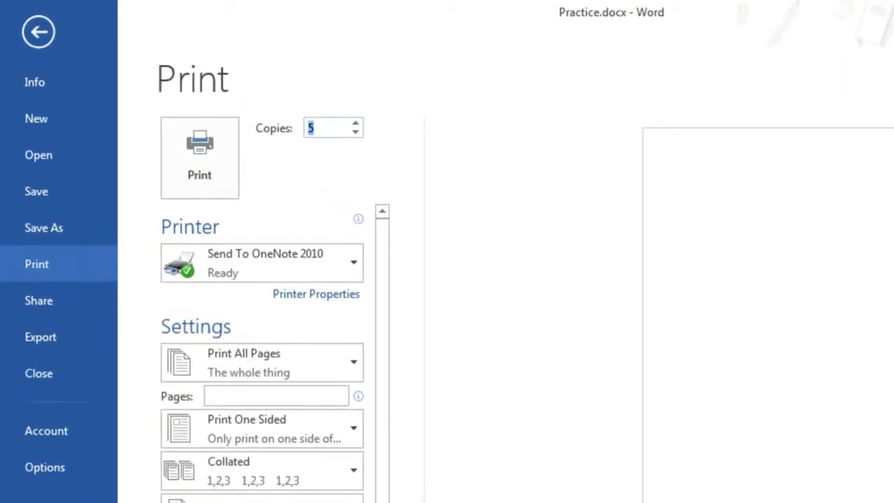
pyautogui.click(607, 184)
pyautogui.click(678, 228)
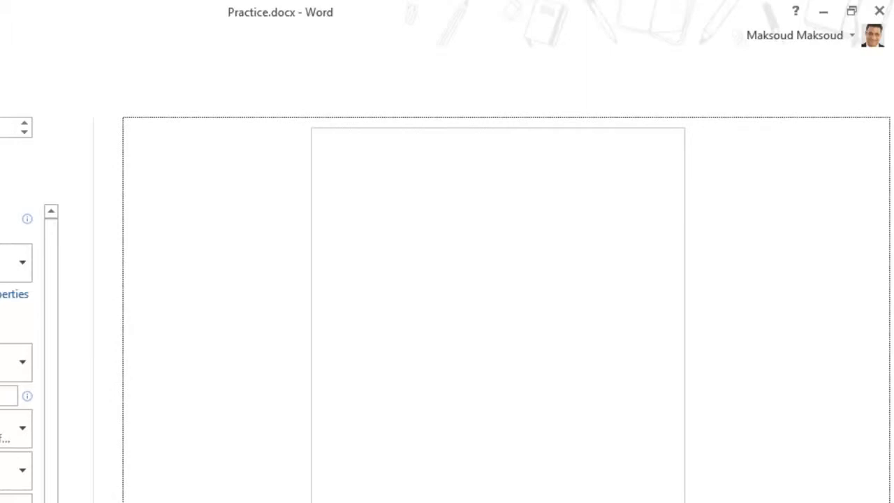
# Step: Review the email sharing options and try to send the document as an Internet fax, agreeing to choose a provider online
pyautogui.click(72, 302)
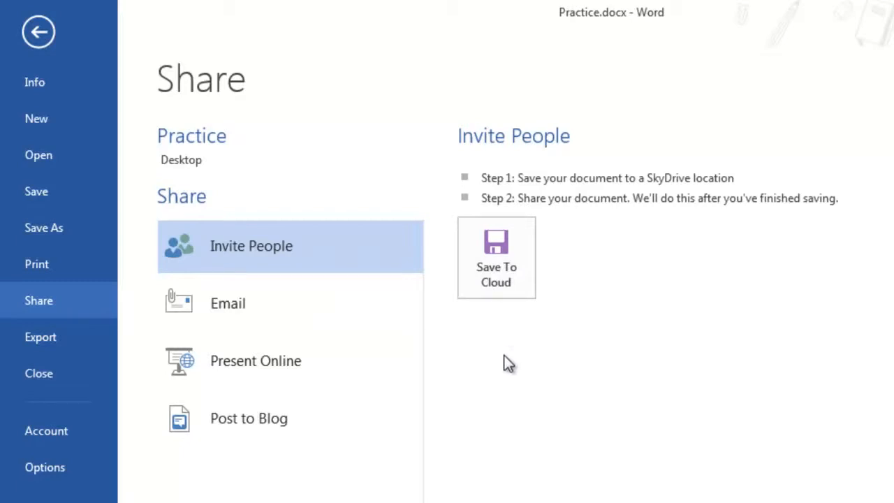
pyautogui.click(265, 318)
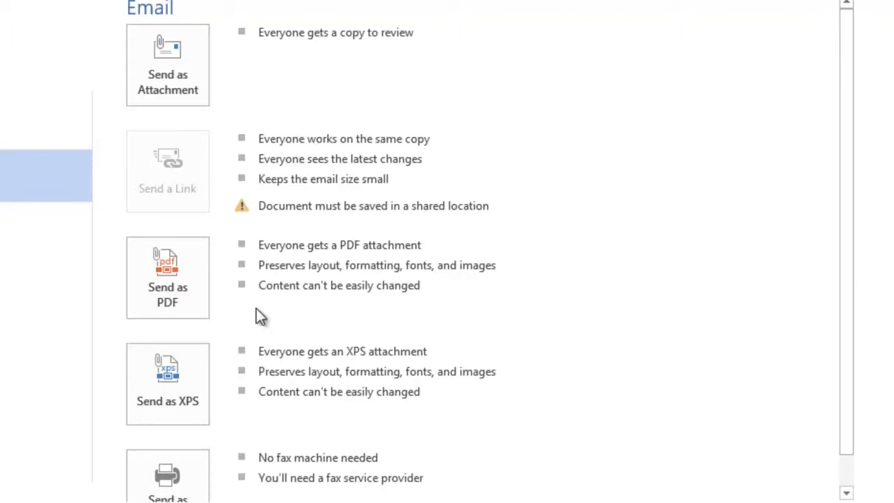
pyautogui.moveTo(839, 112); pyautogui.dragTo(861, 177)
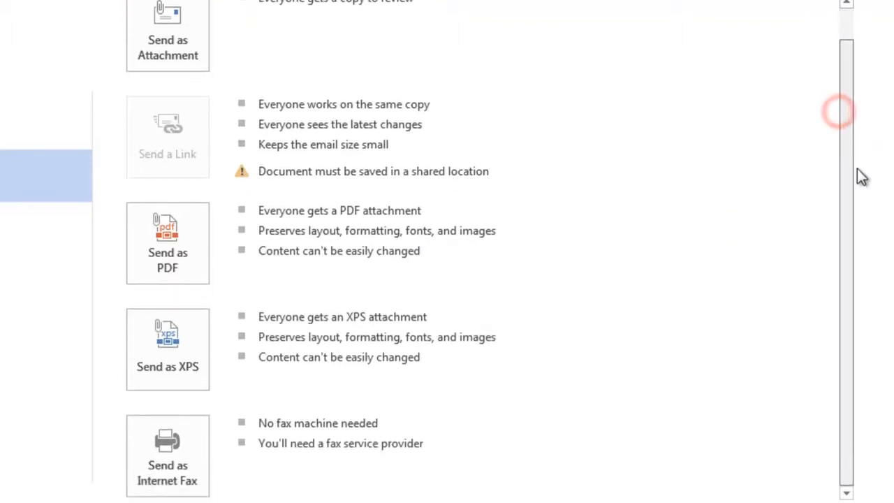
pyautogui.click(186, 447)
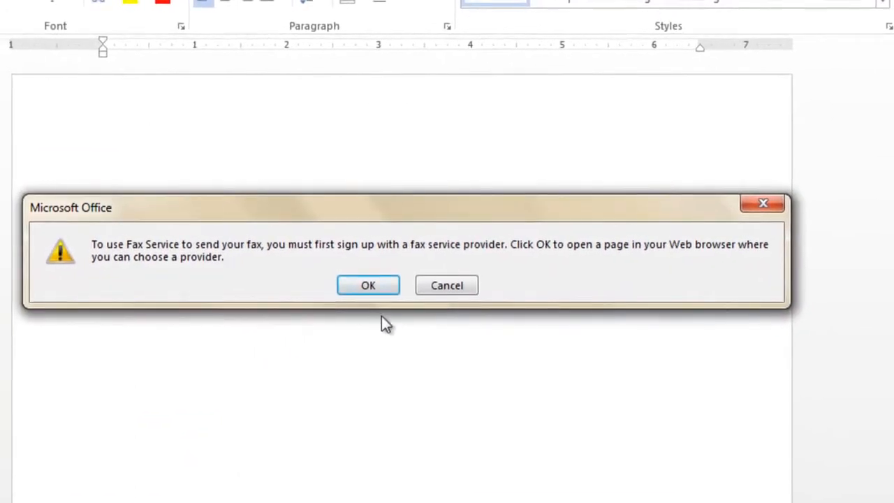
pyautogui.click(378, 285)
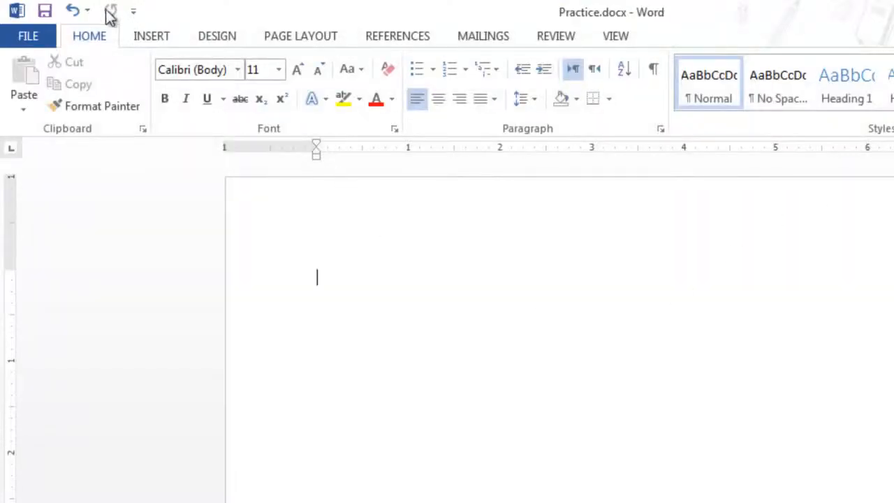
# Step: Revisit the print and share options, and examine the export options for PDF/XPS and changing the file type
pyautogui.click(35, 35)
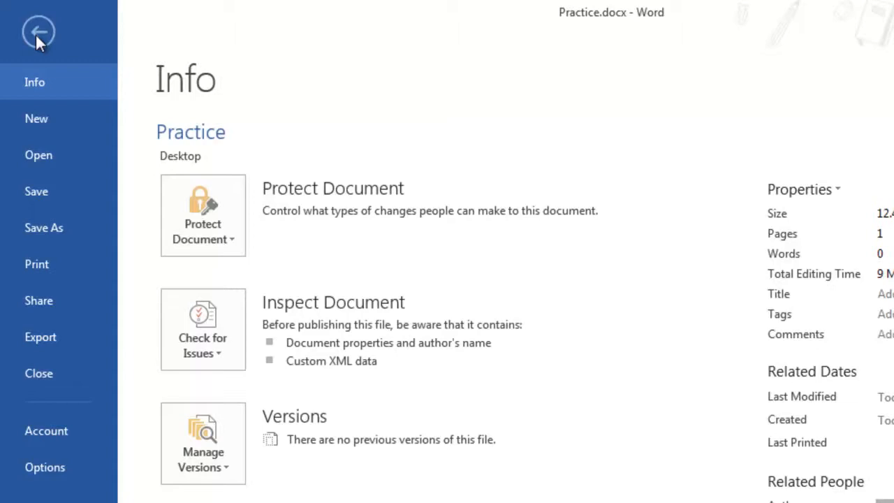
pyautogui.click(44, 265)
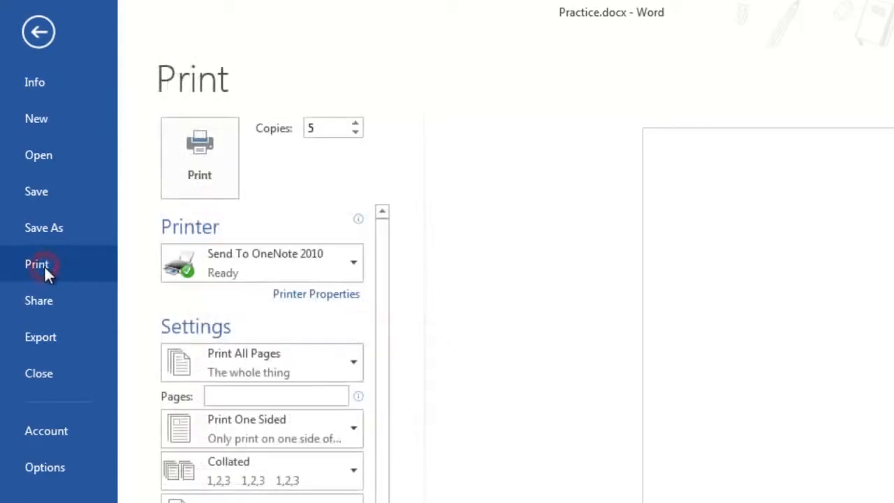
pyautogui.click(63, 301)
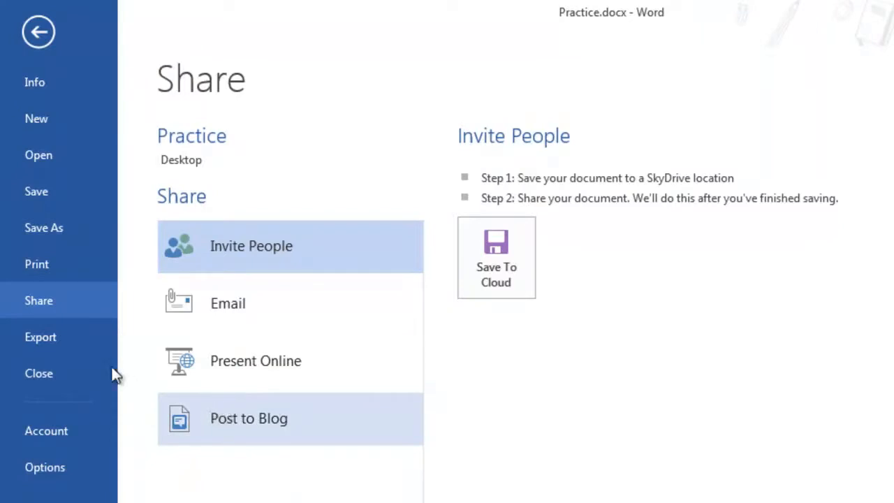
pyautogui.click(73, 340)
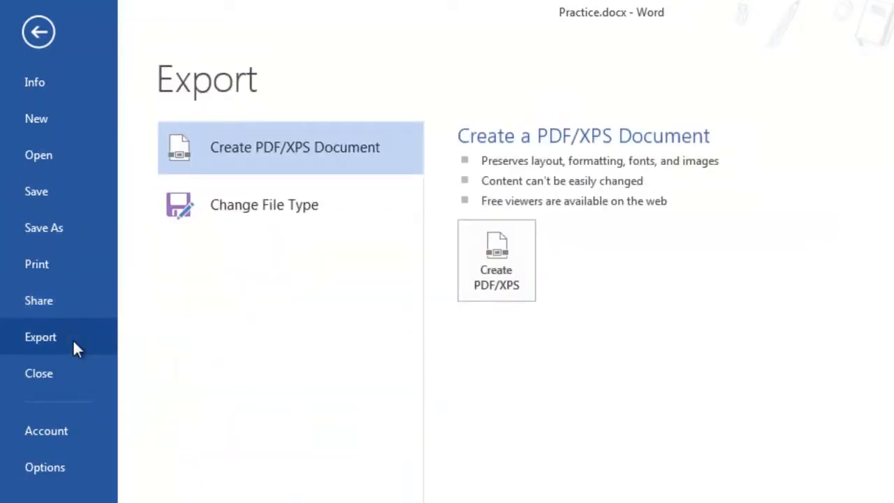
pyautogui.click(271, 209)
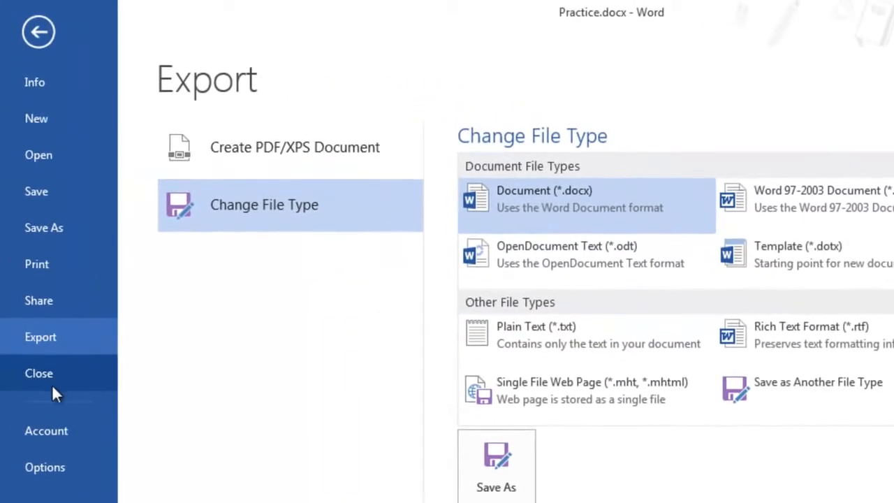
# Step: Close the Practice document and reopen Practice.docx from the recent documents
pyautogui.click(51, 380)
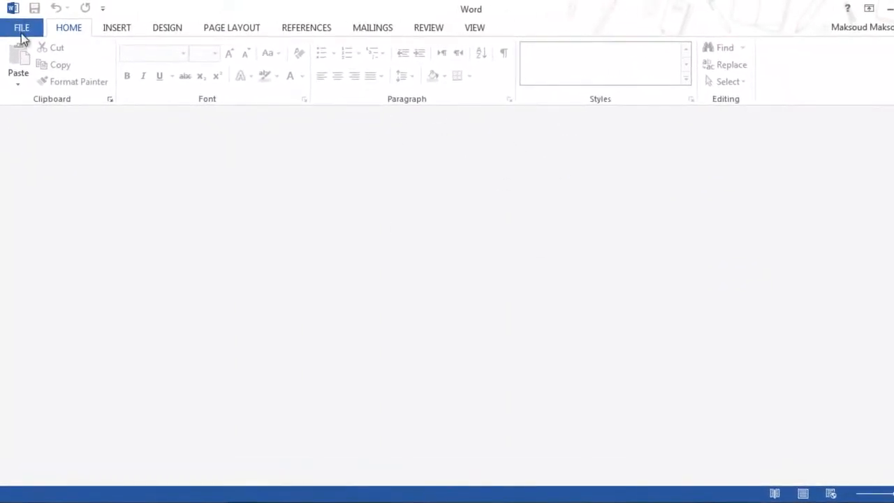
pyautogui.click(21, 31)
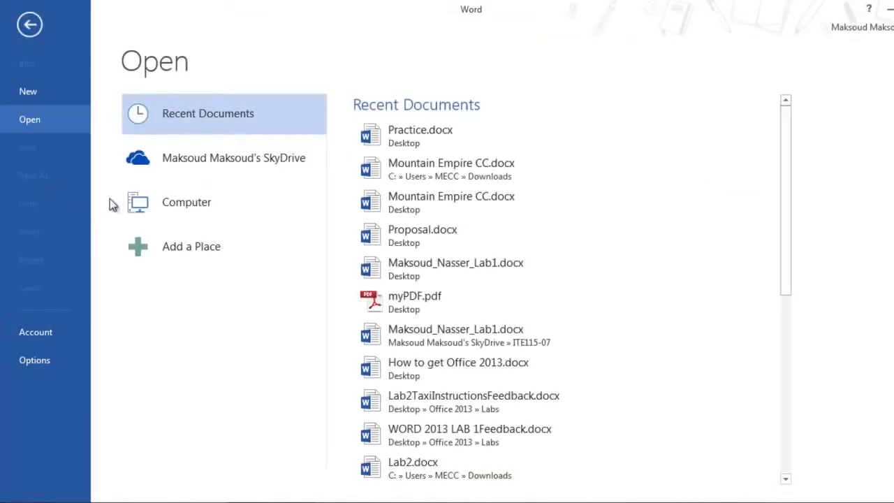
pyautogui.click(405, 136)
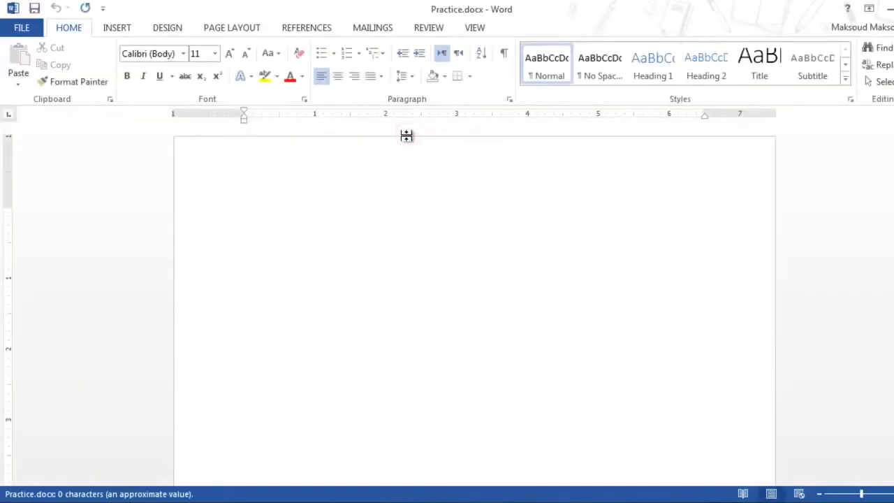
# Step: Close the Practice document and exit the word processor completely
pyautogui.click(23, 27)
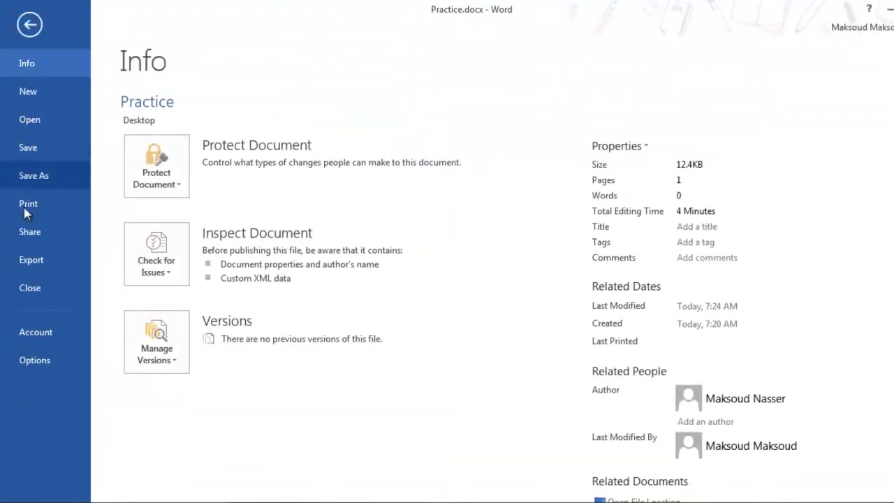
pyautogui.click(32, 289)
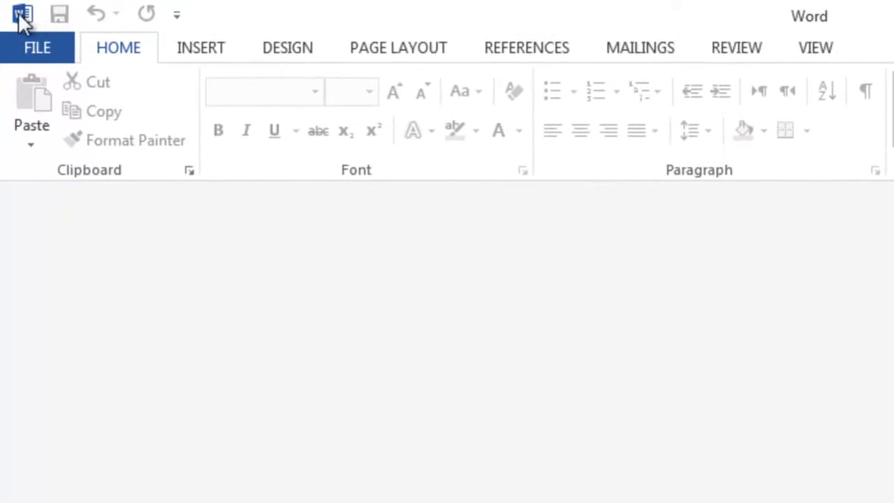
pyautogui.click(20, 16)
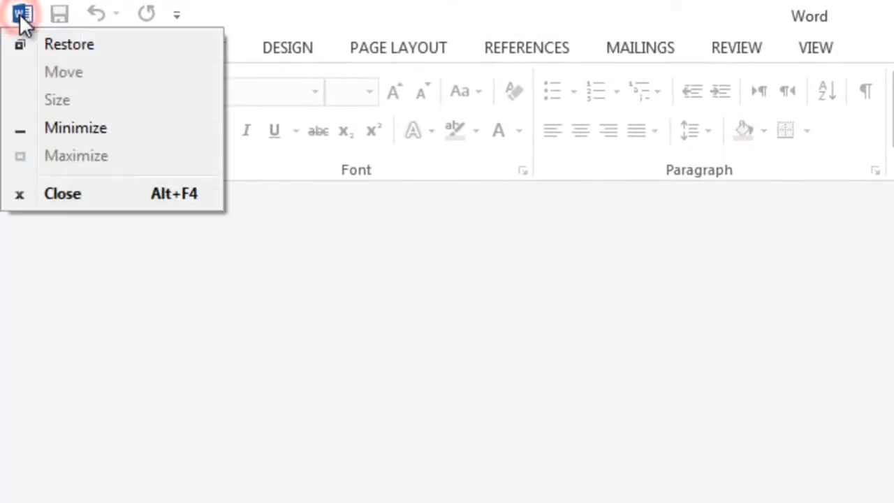
pyautogui.click(82, 195)
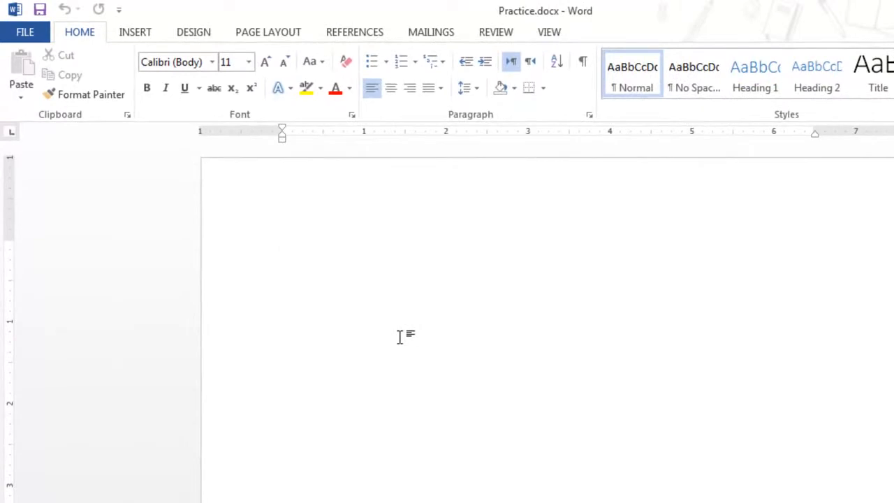
# Step: Review the account page with its user and product information, and examine the Office update options
pyautogui.click(25, 32)
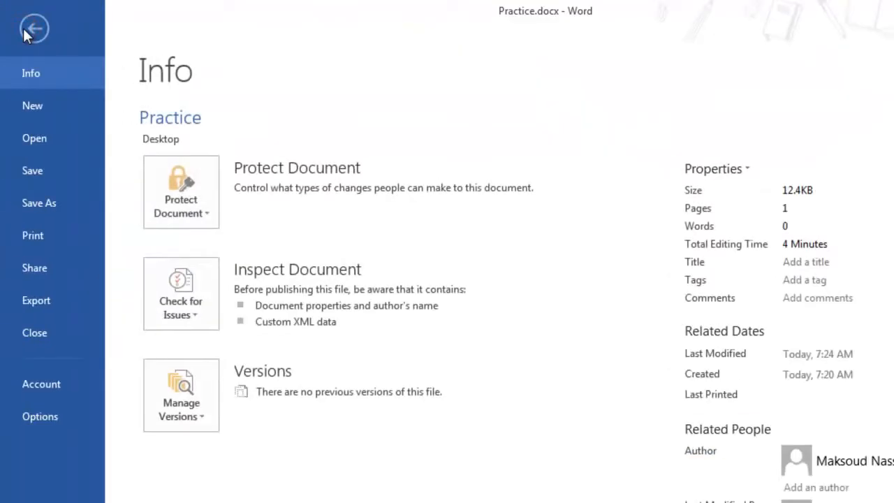
pyautogui.click(61, 386)
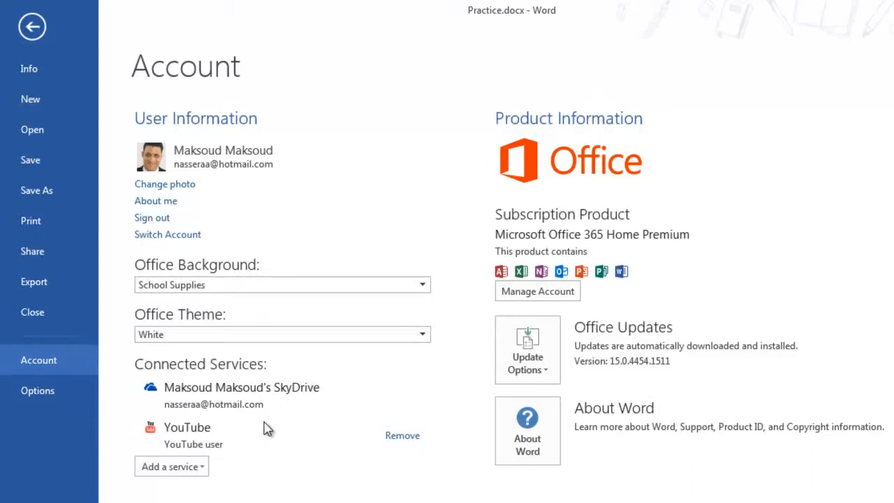
pyautogui.click(538, 368)
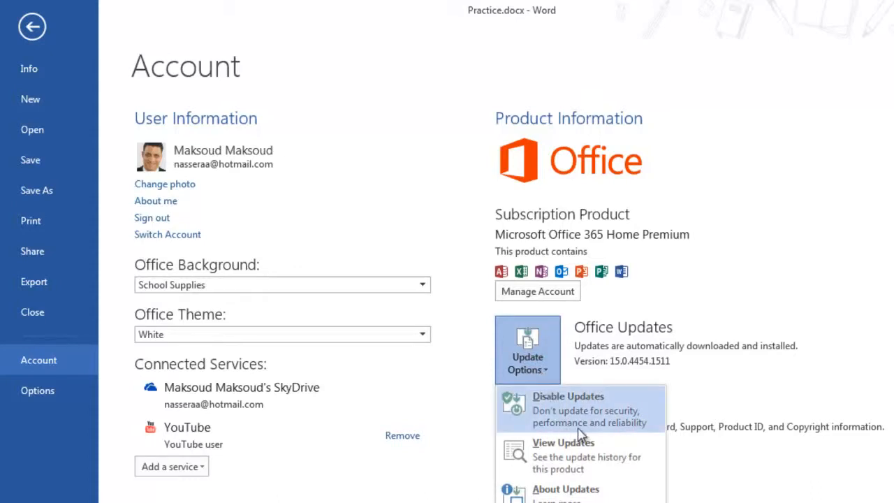
pyautogui.click(741, 314)
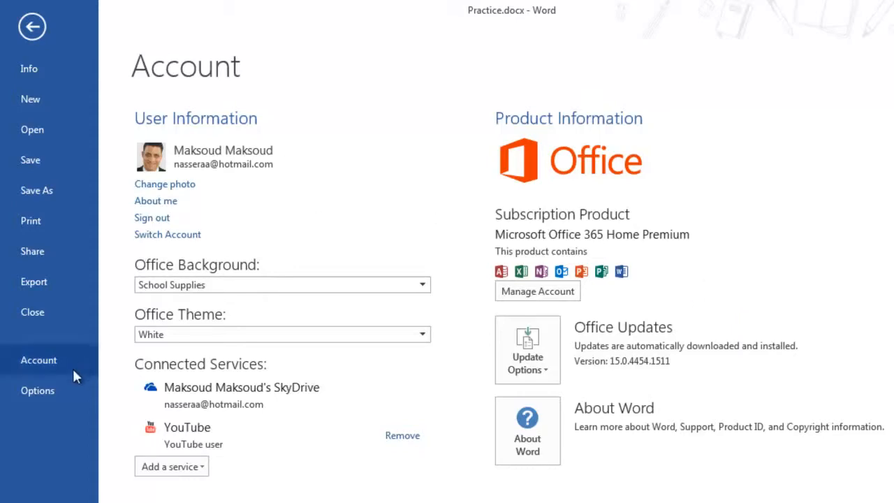
# Step: Examine the General settings in the Word Options and close the dialog
pyautogui.click(44, 391)
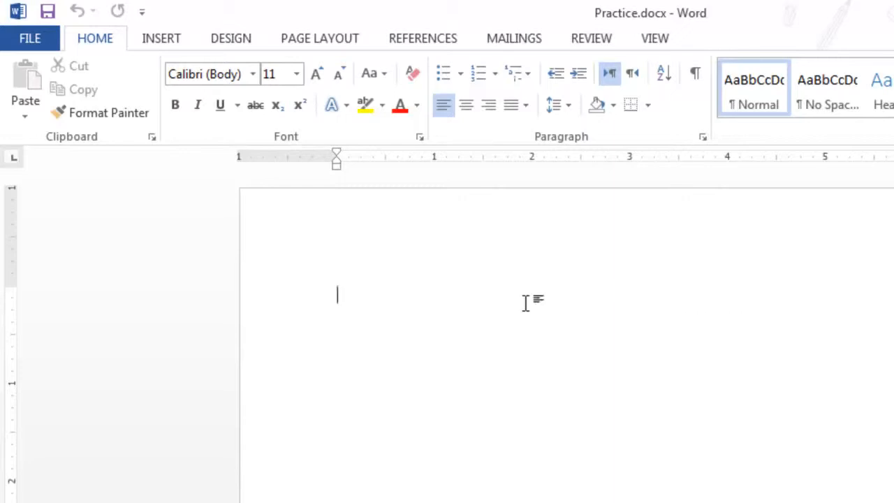
pyautogui.click(48, 39)
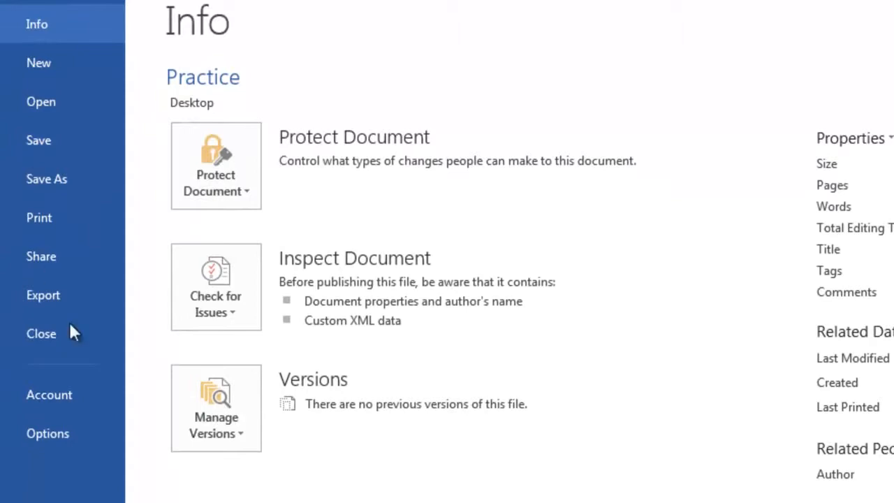
pyautogui.click(49, 434)
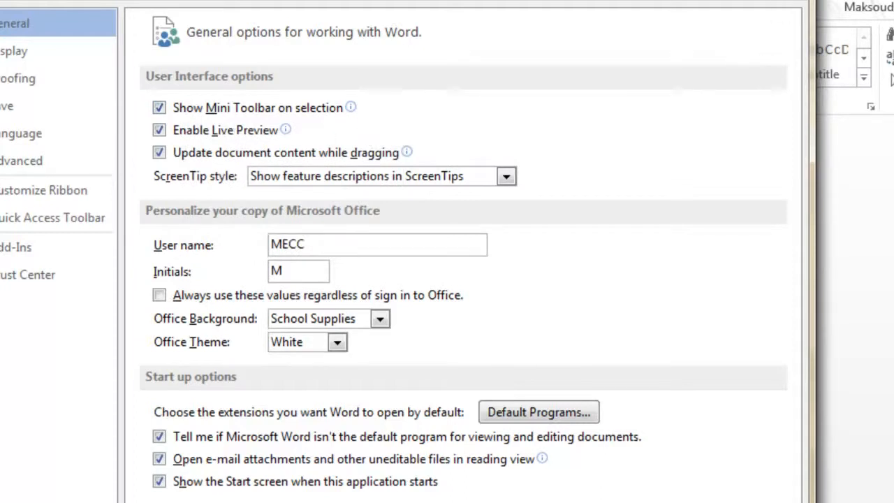
pyautogui.click(793, 0)
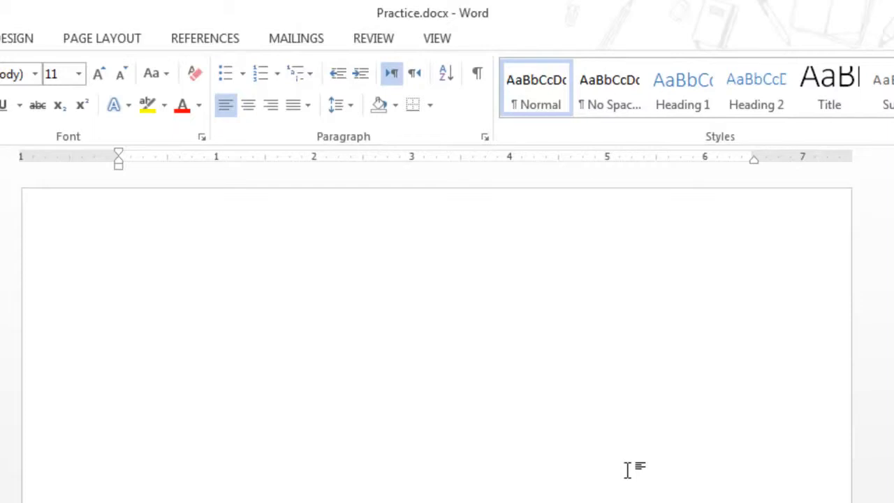
# Step: Generate sample text with =rand() and select the words "prove" and "point" in the first paragraph to try the Mini Toolbar
pyautogui.write('=rand()')
pyautogui.press('Return')
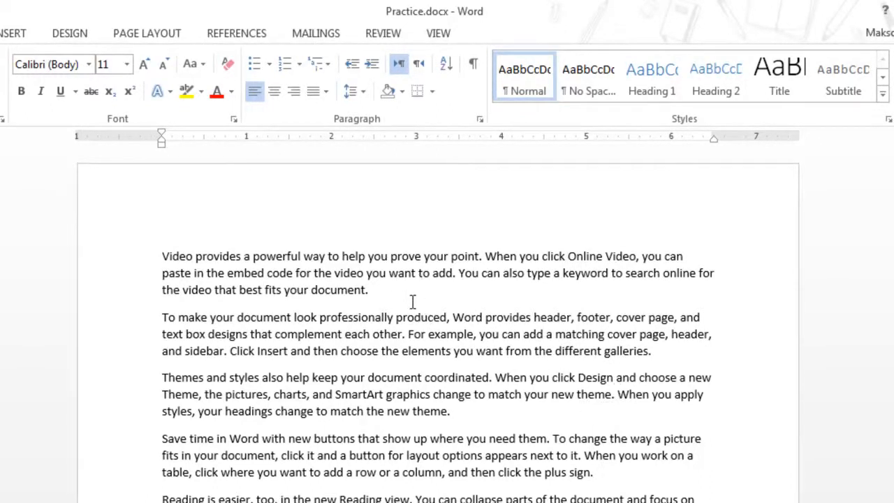
pyautogui.moveTo(392, 255); pyautogui.dragTo(421, 257)
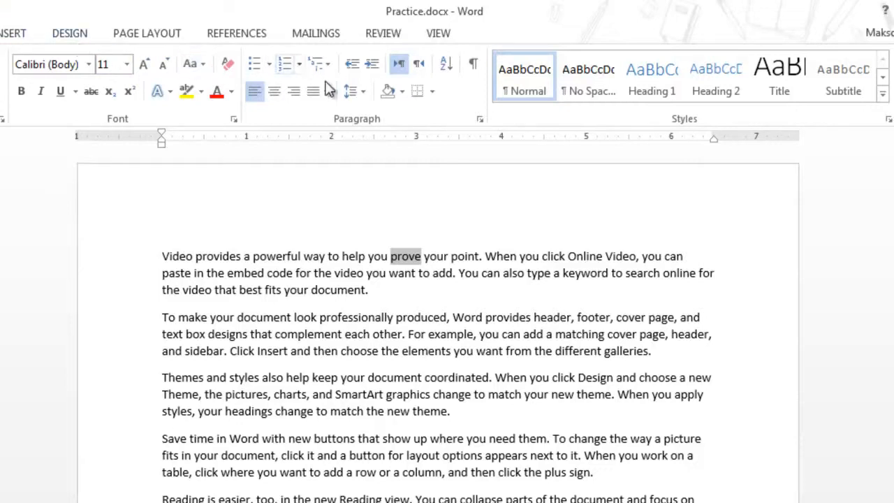
pyautogui.moveTo(407, 256); pyautogui.dragTo(458, 322)
pyautogui.moveTo(457, 317)
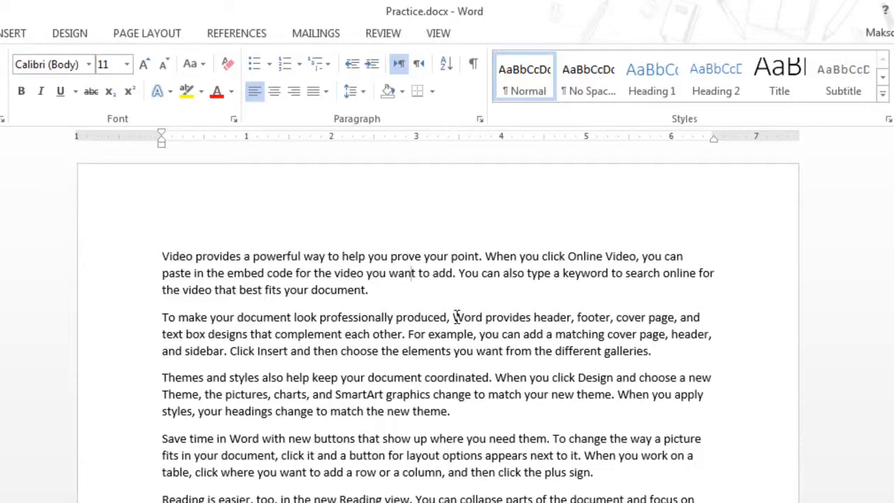
pyautogui.moveTo(456, 258)
pyautogui.doubleClick(457, 258)
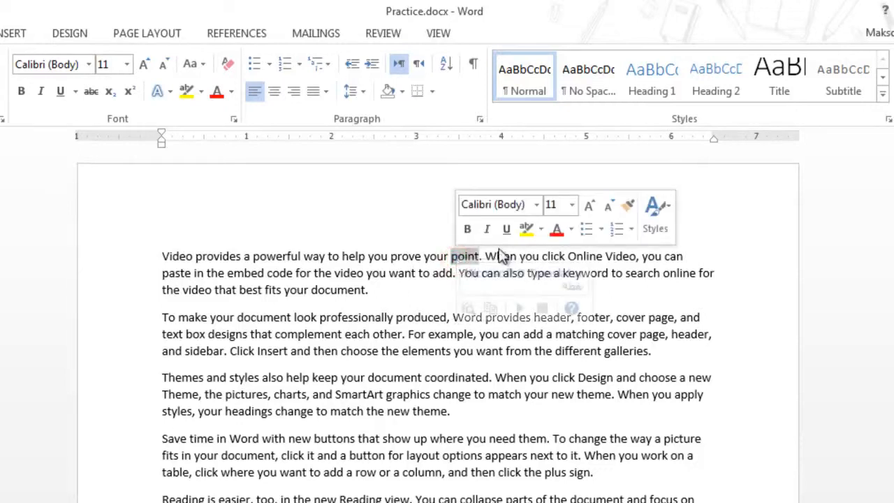
pyautogui.click(475, 300)
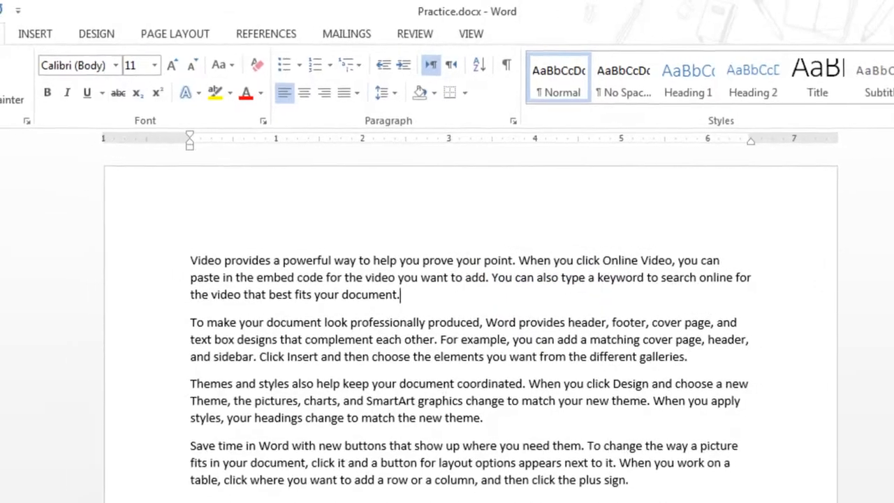
# Step: Look at the ScreenTip style choices in the General Word Options and leave the dialog
pyautogui.click(21, 37)
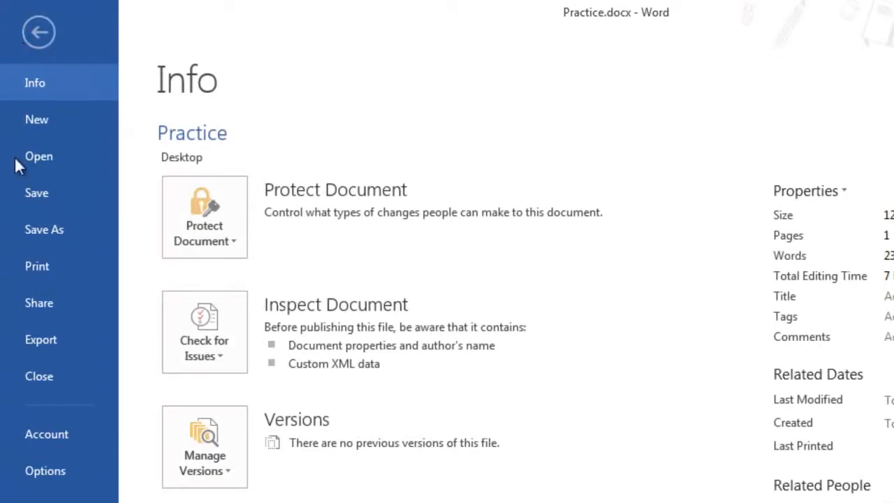
pyautogui.click(35, 480)
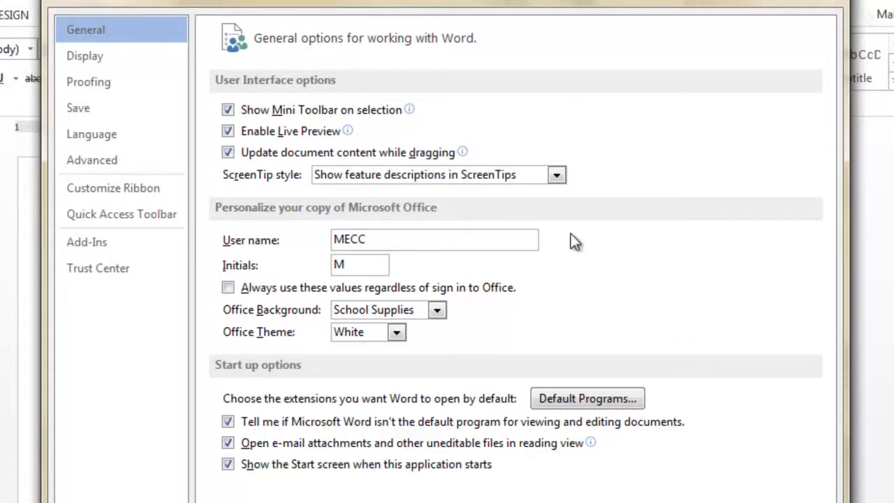
pyautogui.click(558, 176)
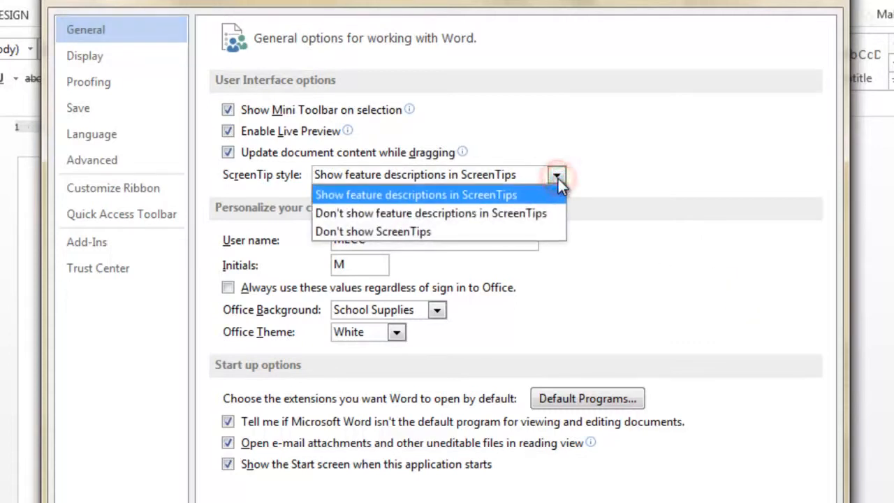
pyautogui.click(668, 216)
pyautogui.click(823, 5)
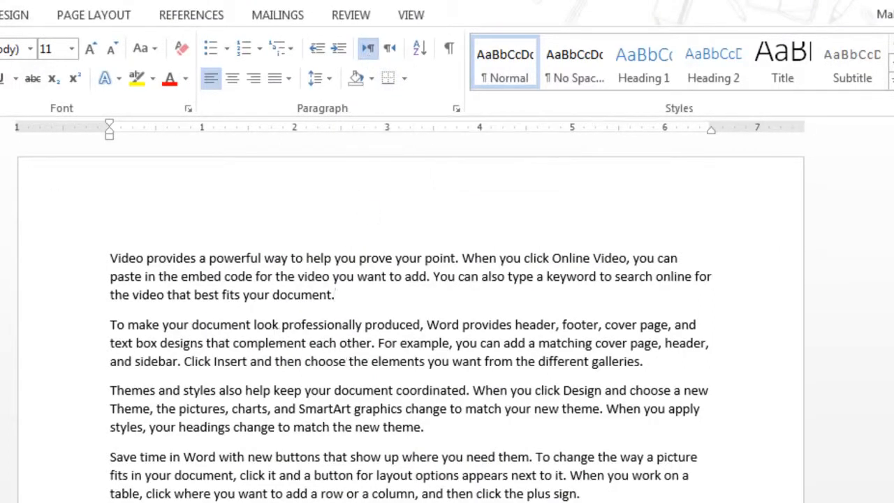
# Step: Return to the General Word Options and open the default programs settings for file extensions
pyautogui.click(25, 14)
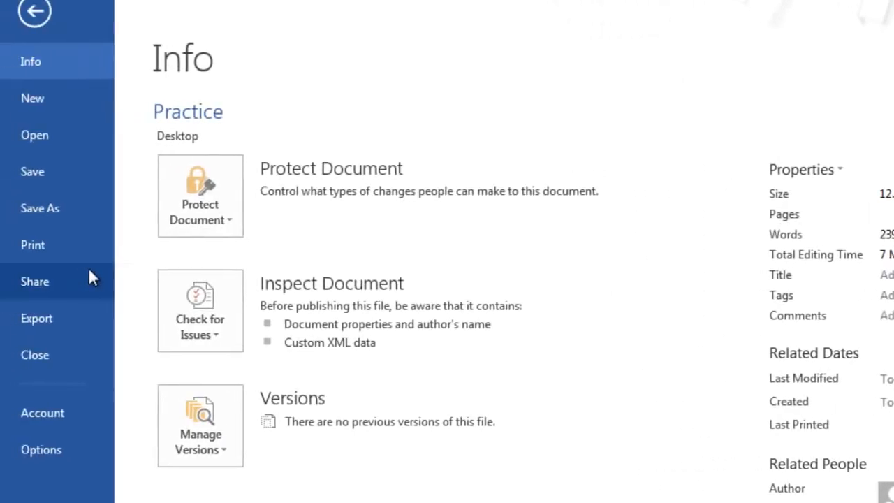
pyautogui.click(68, 458)
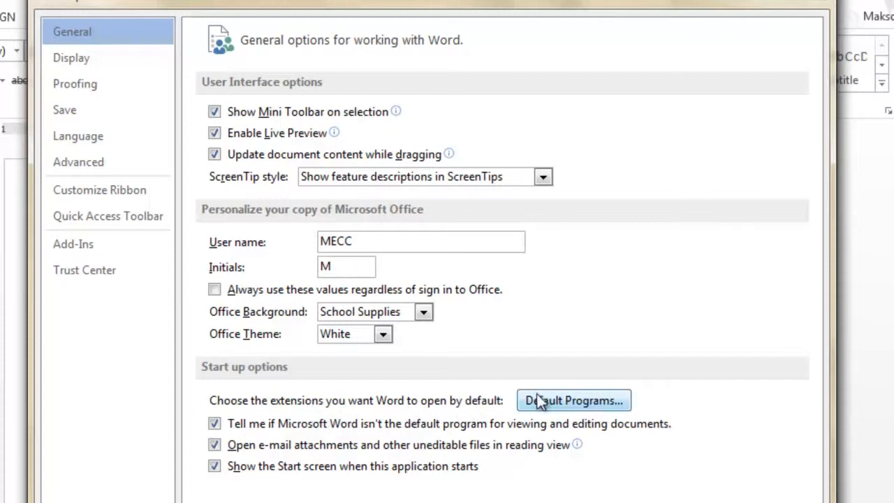
pyautogui.click(552, 402)
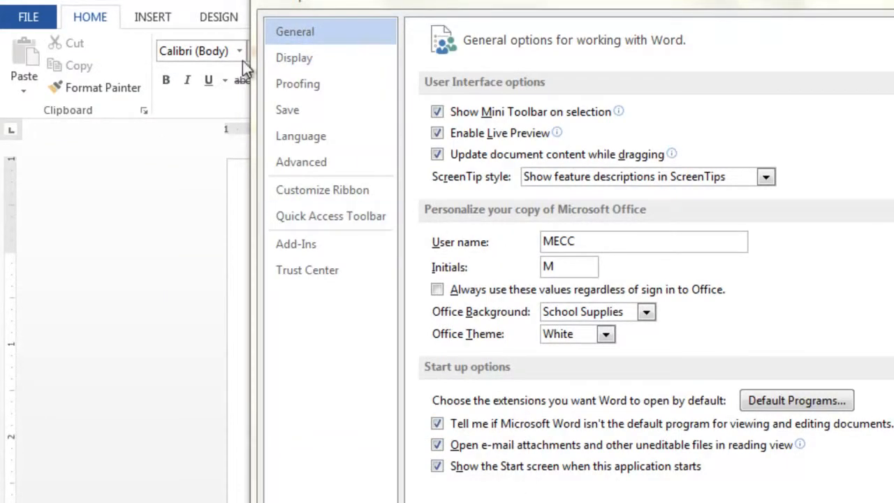
# Step: Examine the Display and Proofing settings in the Word Options, and close the dialog
pyautogui.click(281, 60)
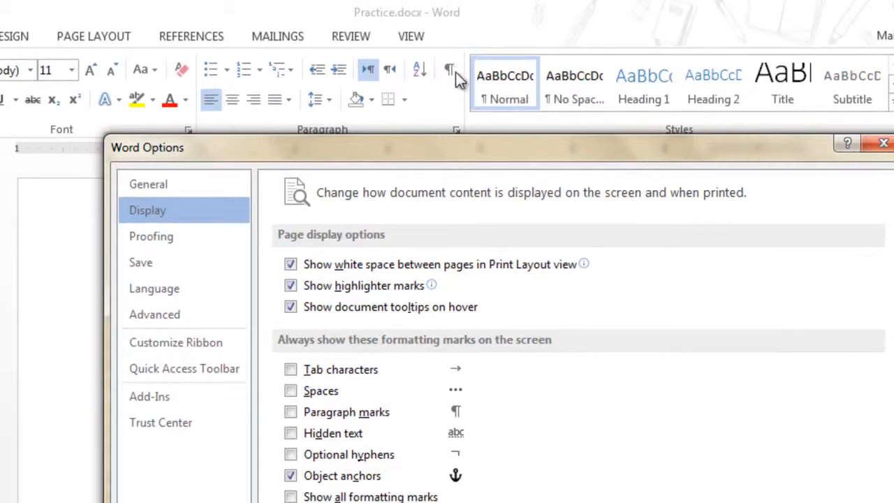
pyautogui.moveTo(450, 144); pyautogui.dragTo(447, 45)
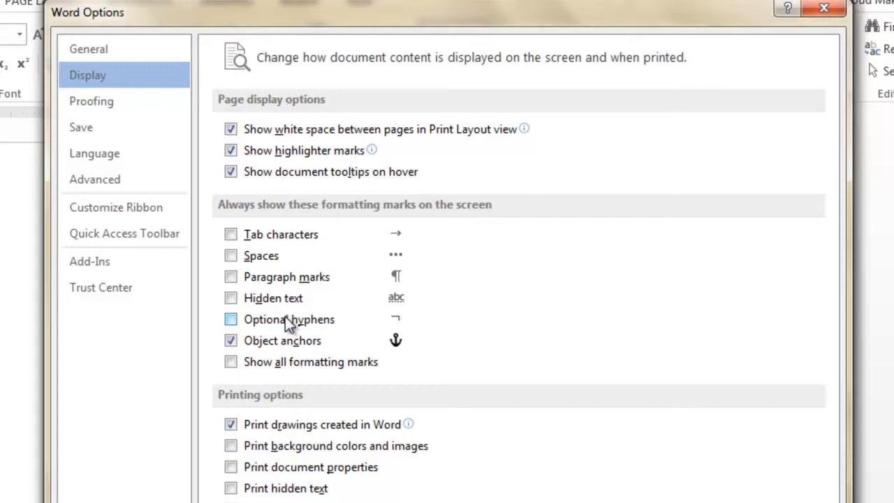
pyautogui.click(108, 99)
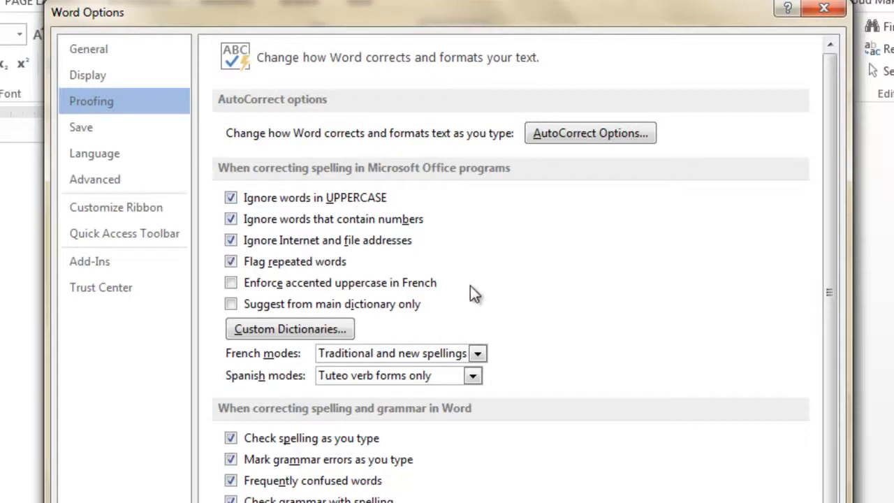
pyautogui.click(824, 8)
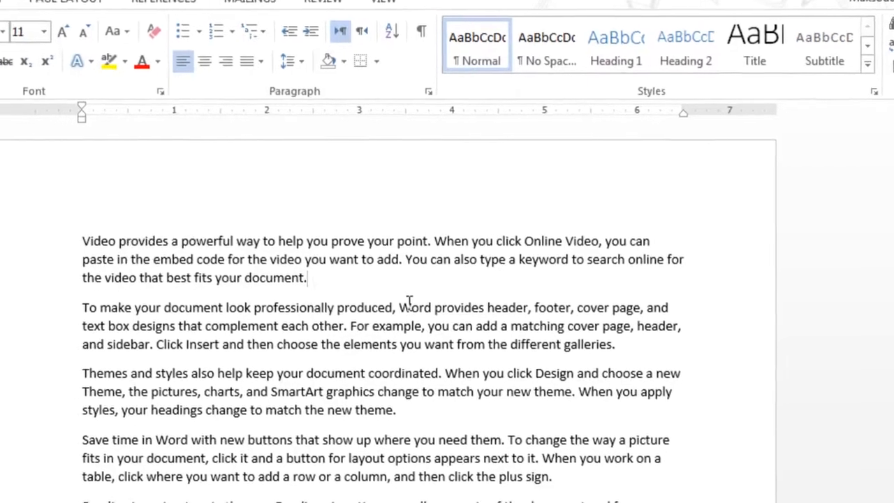
# Step: Select all the sample text in the document and delete it
pyautogui.moveTo(140, 225); pyautogui.dragTo(250, 296)
pyautogui.click(211, 254)
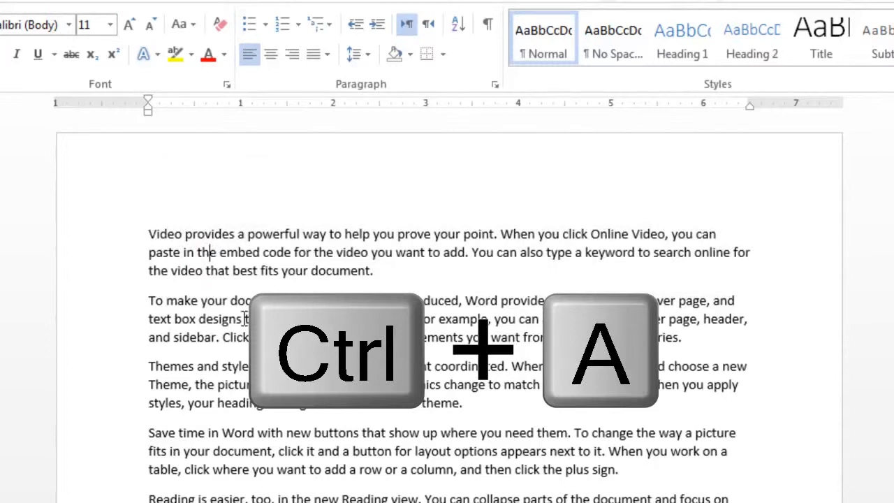
pyautogui.hotkey('ctrl', 'a')
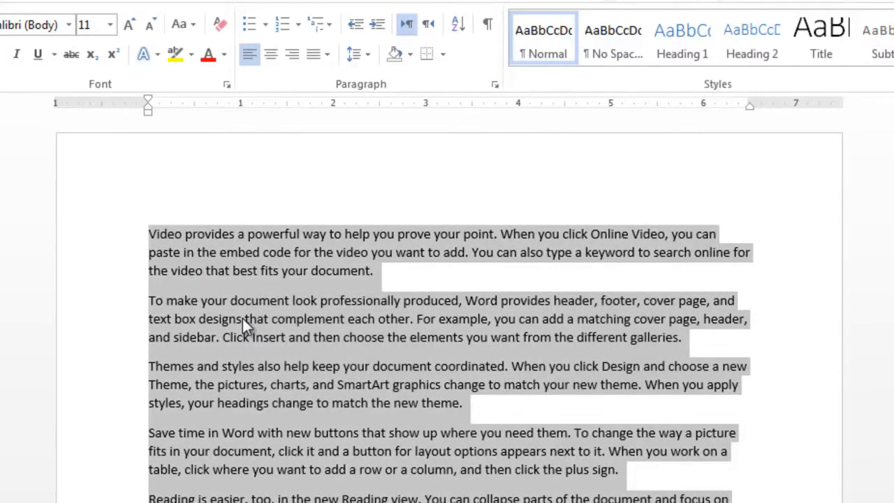
pyautogui.press('Delete')
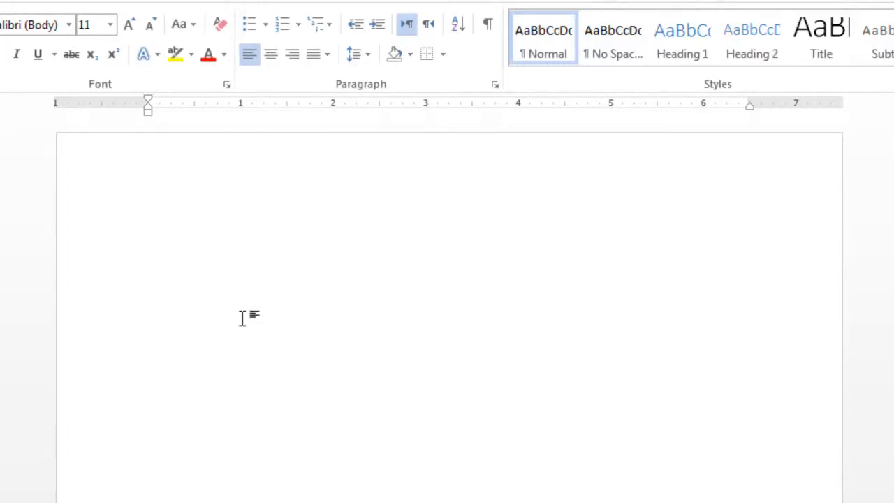
# Step: Enter "The" and "NM" on separate lines of the empty page to try automatic correction
pyautogui.write('te')
pyautogui.write('he')
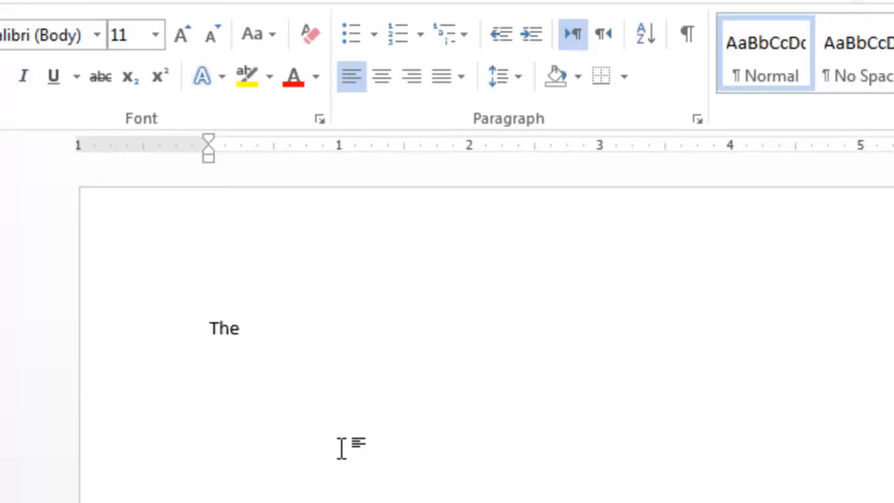
pyautogui.press('Return')
pyautogui.write('NM')
pyautogui.press('Return')
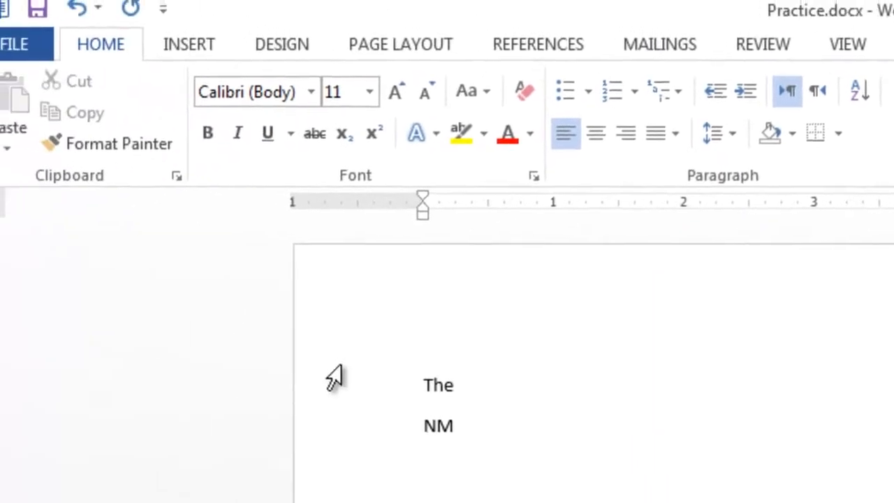
# Step: Open the AutoCorrect options from the Proofing settings and look through their different sets of options
pyautogui.click(30, 46)
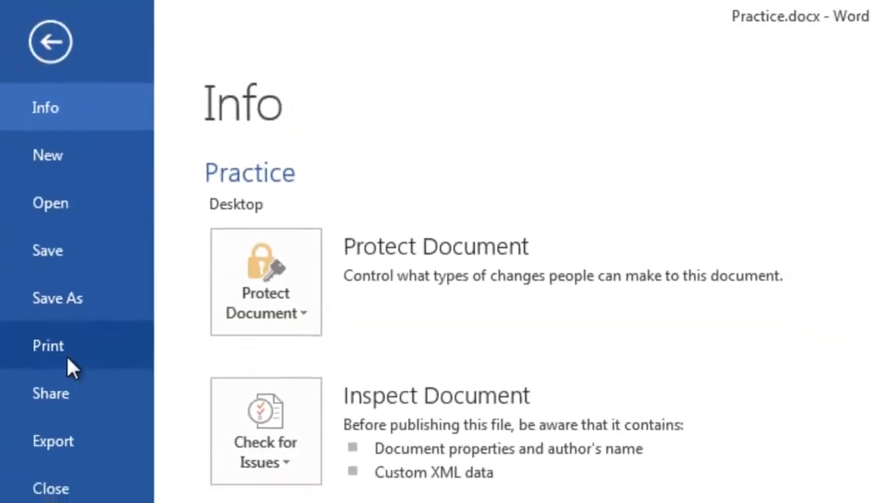
pyautogui.click(58, 481)
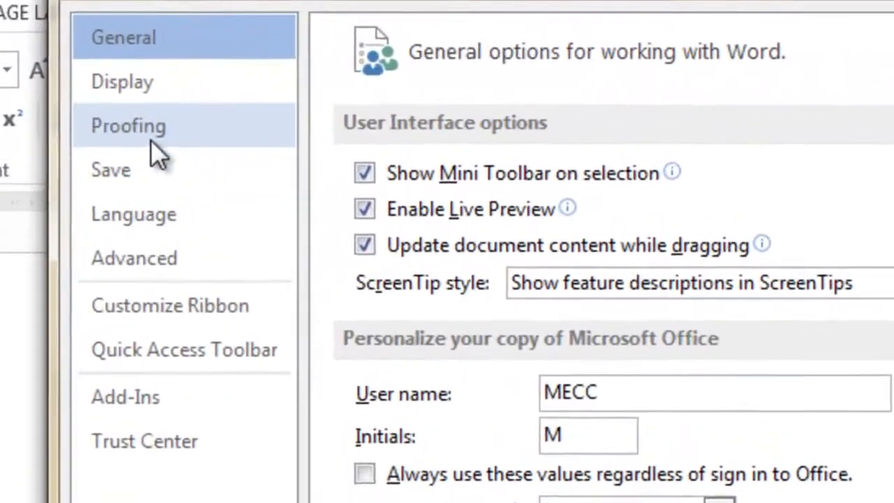
pyautogui.click(151, 143)
pyautogui.click(754, 221)
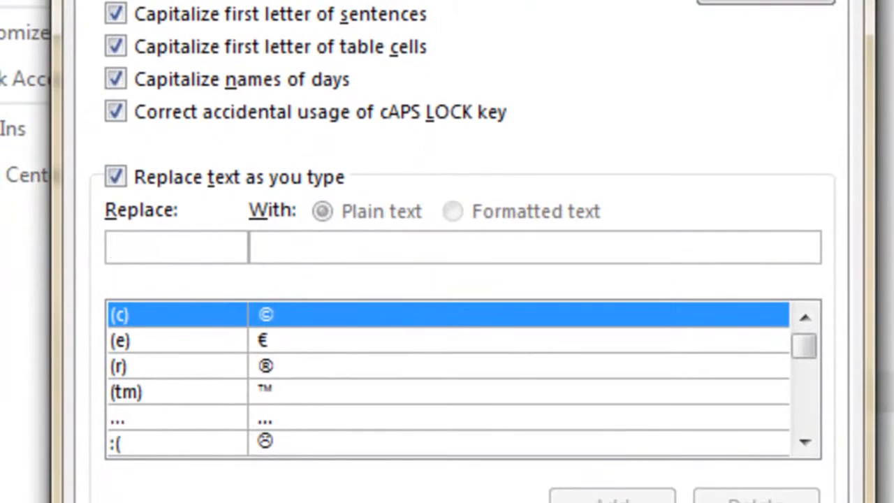
pyautogui.click(184, 89)
pyautogui.hotkey('ctrl', 'Tab')
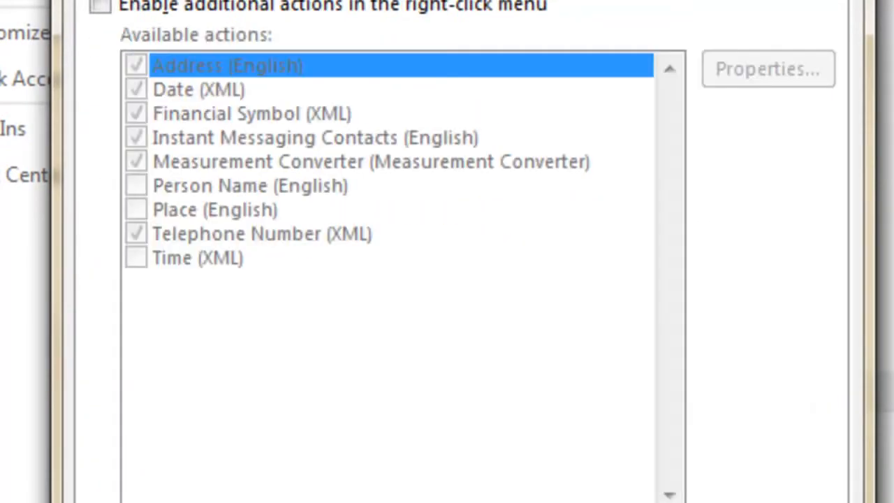
pyautogui.hotkey('ctrl', 'Tab')
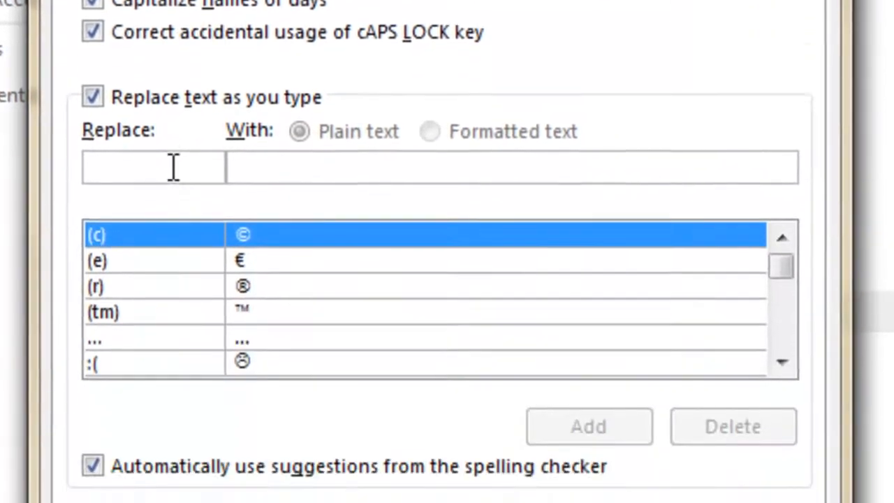
# Step: Look up the existing automatic replacement for "teh" in the AutoCorrect list
pyautogui.click(173, 166)
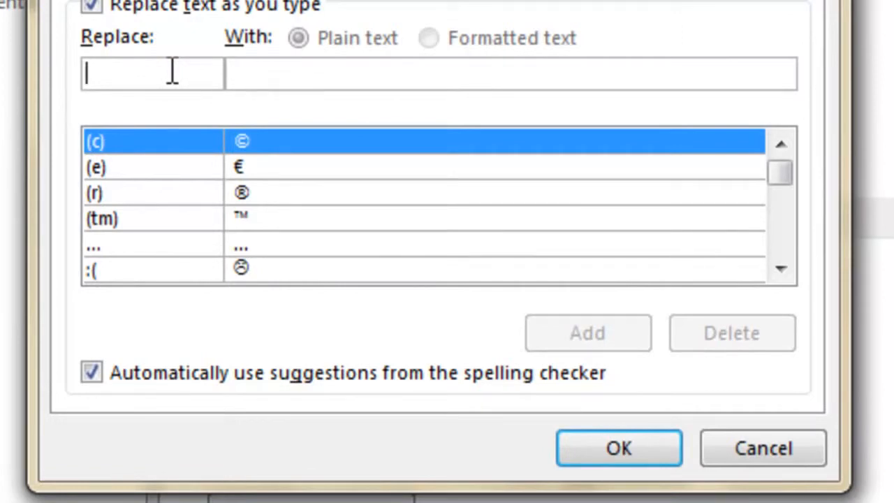
pyautogui.write('te')
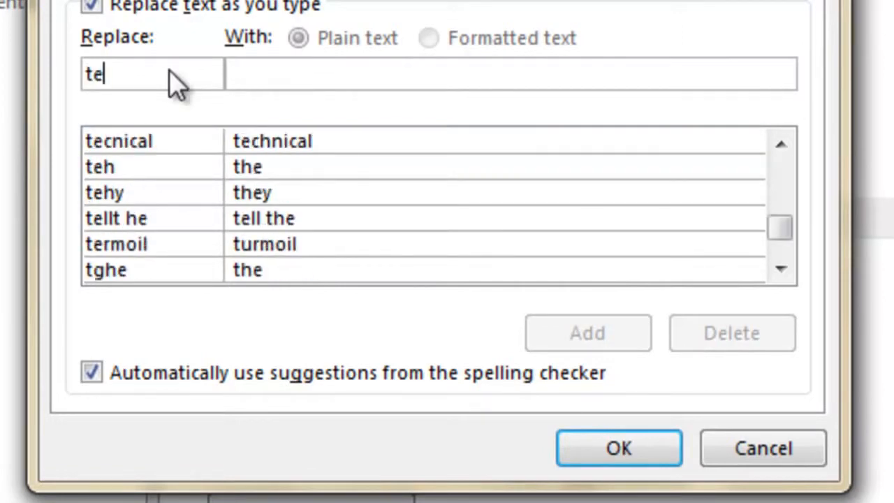
pyautogui.write('h')
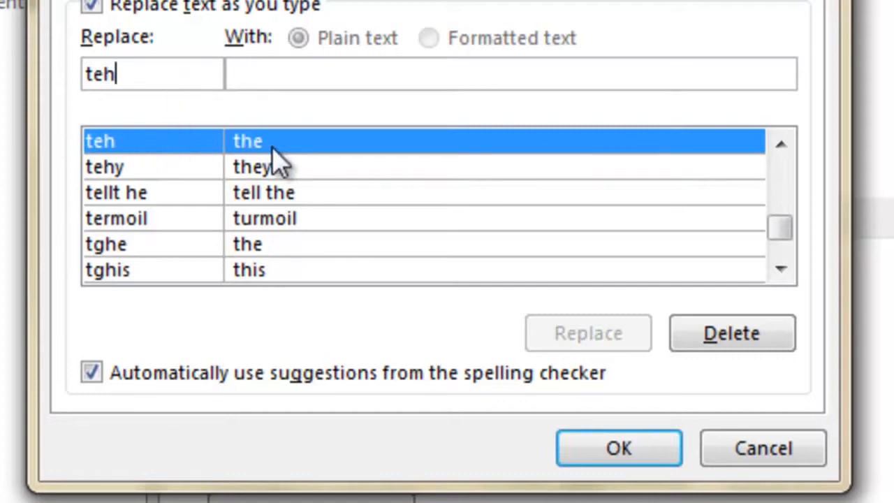
# Step: Add an AutoCorrect entry that replaces "NM" with the person's full name, and accept the Word Options
pyautogui.doubleClick(177, 74)
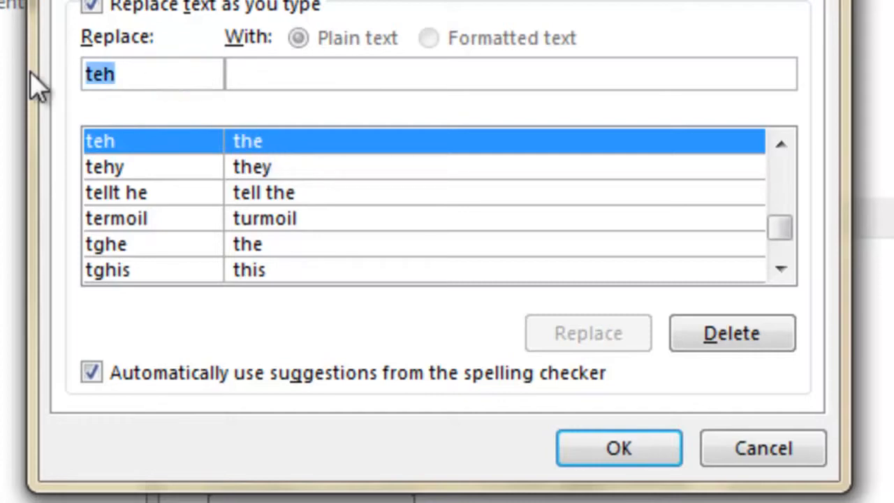
pyautogui.write('NM')
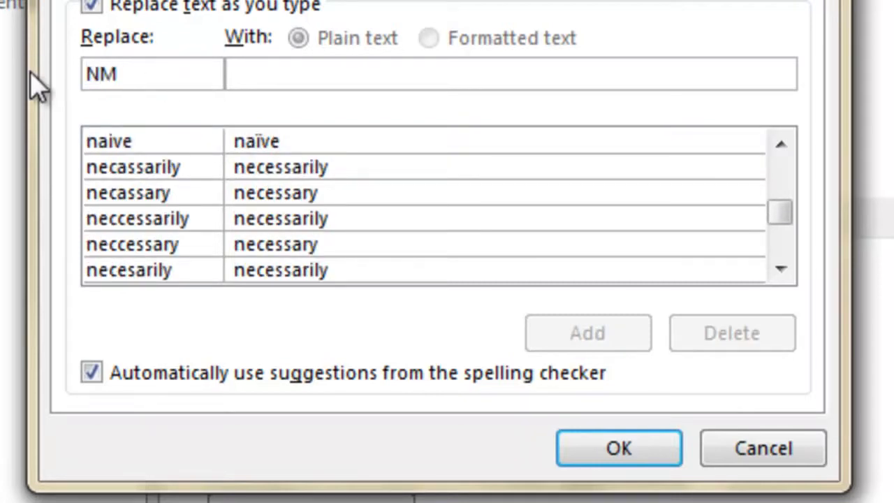
pyautogui.click(258, 66)
pyautogui.write('Nasser Maksoud')
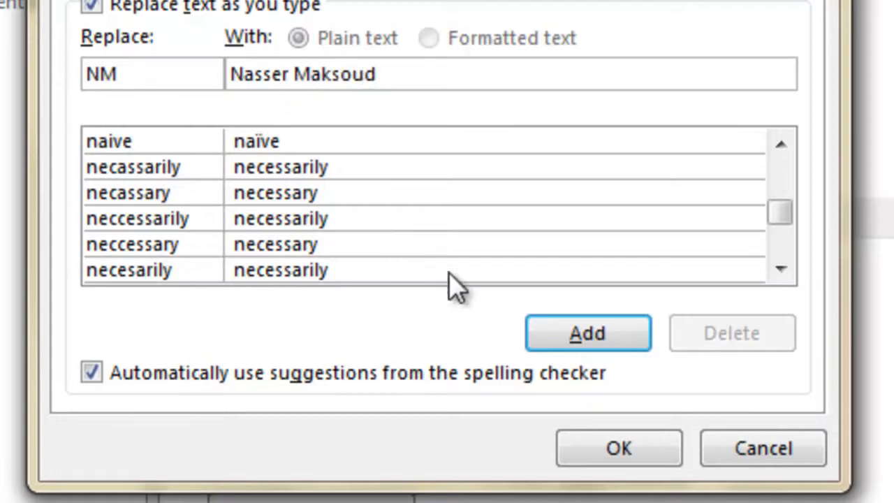
pyautogui.click(583, 339)
pyautogui.click(619, 448)
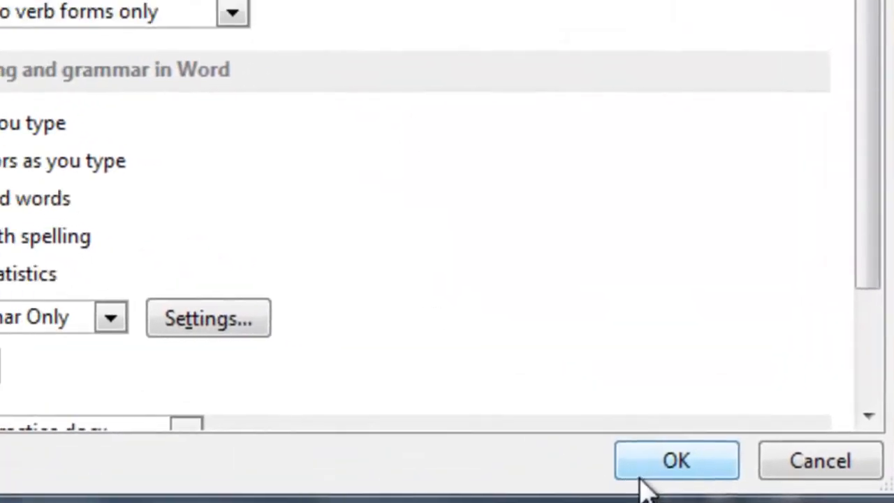
pyautogui.click(699, 472)
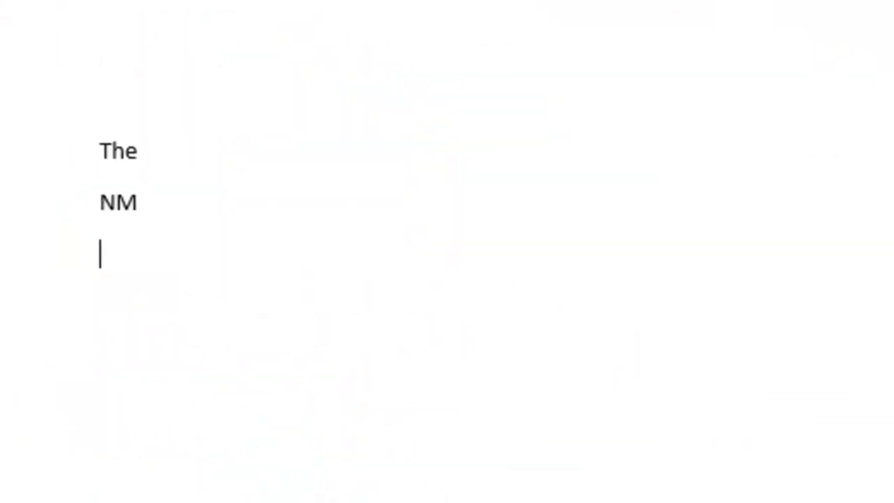
# Step: Delete all the text on the page and enter "NM" followed by a space to test the replacement
pyautogui.moveTo(300, 307); pyautogui.dragTo(0, 0)
pyautogui.press('BackSpace')
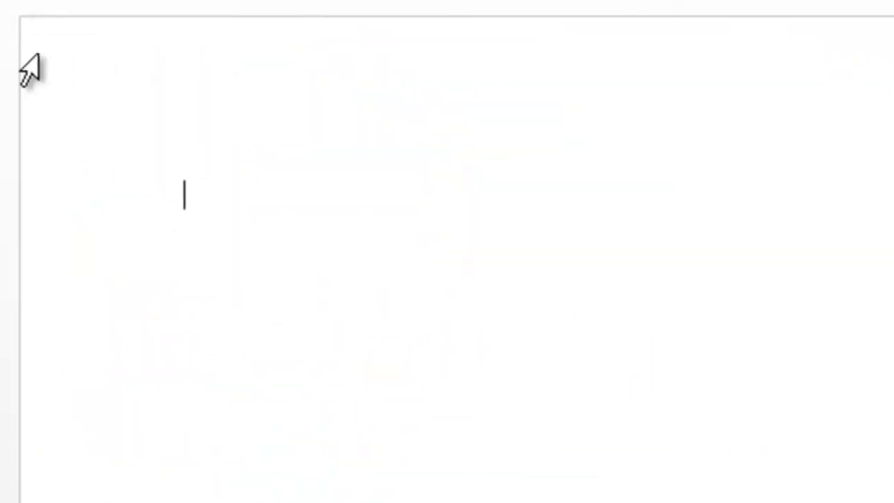
pyautogui.write('NM')
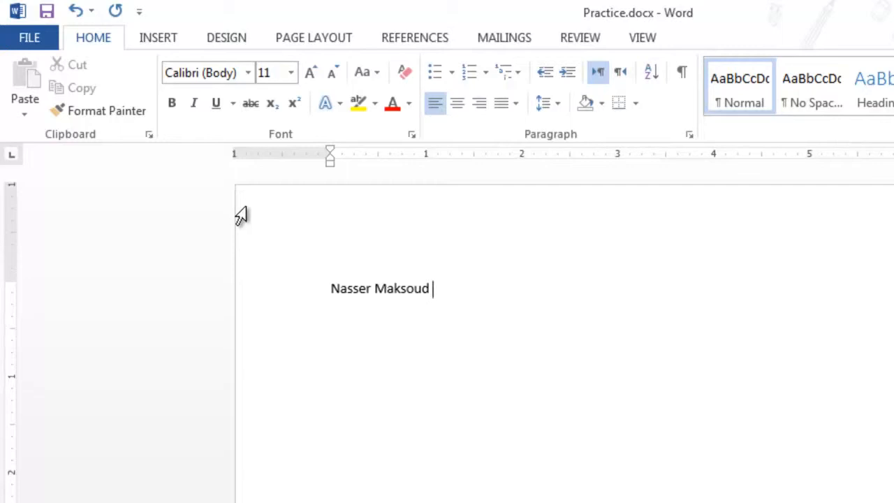
# Step: Delete the automatically expanded full name so the page is empty
pyautogui.press('BackSpace')
pyautogui.press('BackSpace')
pyautogui.press('BackSpace')
pyautogui.press('BackSpace')
pyautogui.press('BackSpace')
pyautogui.press('BackSpace')
pyautogui.press('BackSpace')
pyautogui.press('BackSpace')
pyautogui.press('BackSpace')
pyautogui.press('BackSpace')
pyautogui.press('BackSpace')
pyautogui.press('BackSpace')
pyautogui.press('BackSpace')
pyautogui.press('BackSpace')
pyautogui.press('BackSpace')
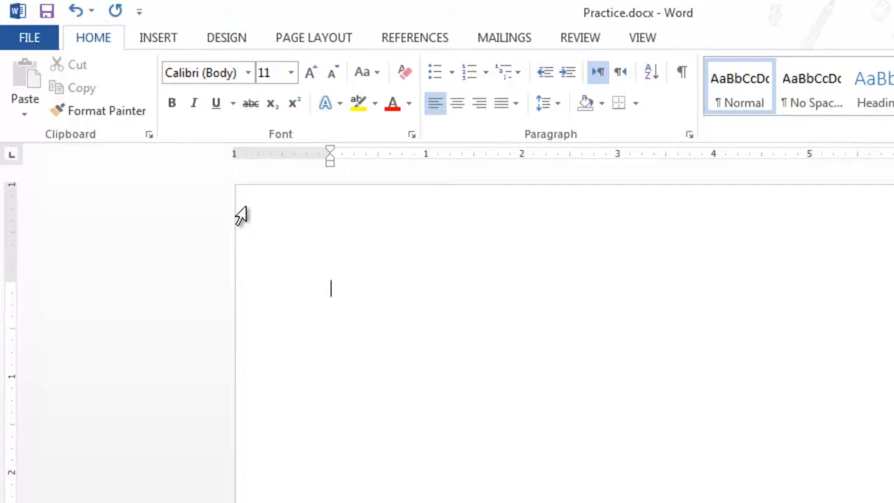
# Step: Reopen the Word Options and examine the Save settings, including the file format and default local file location
pyautogui.click(43, 37)
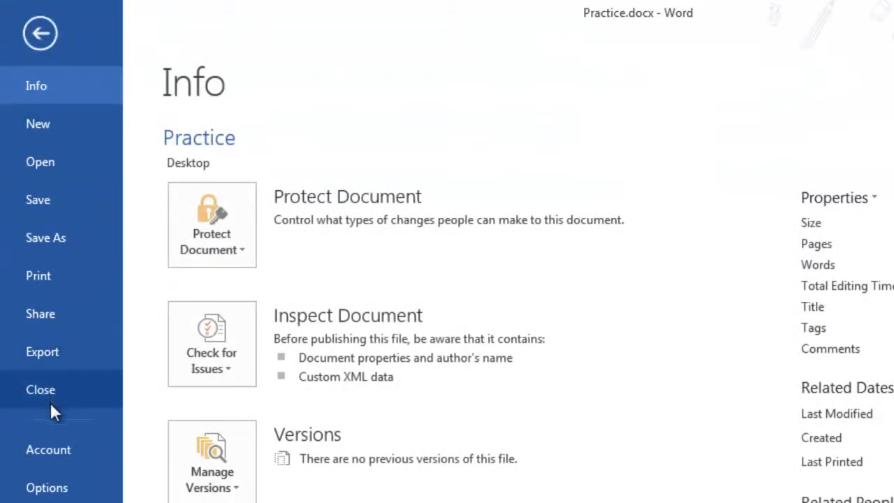
pyautogui.click(60, 484)
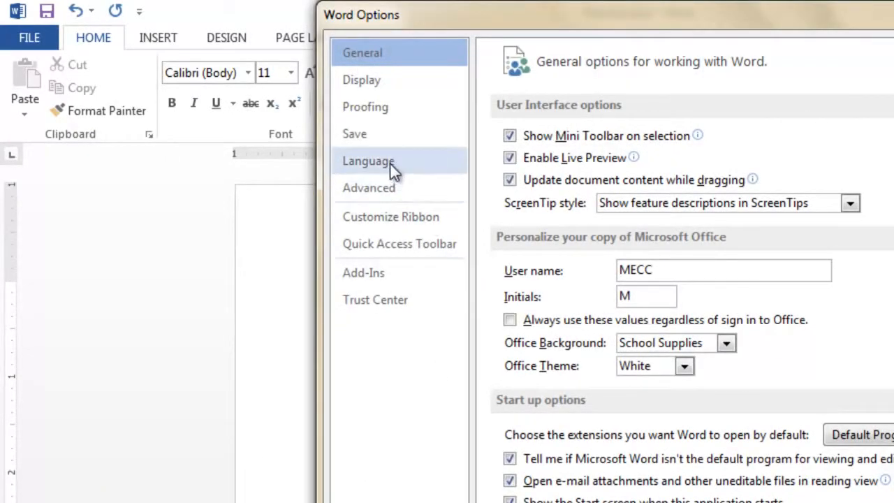
pyautogui.click(381, 107)
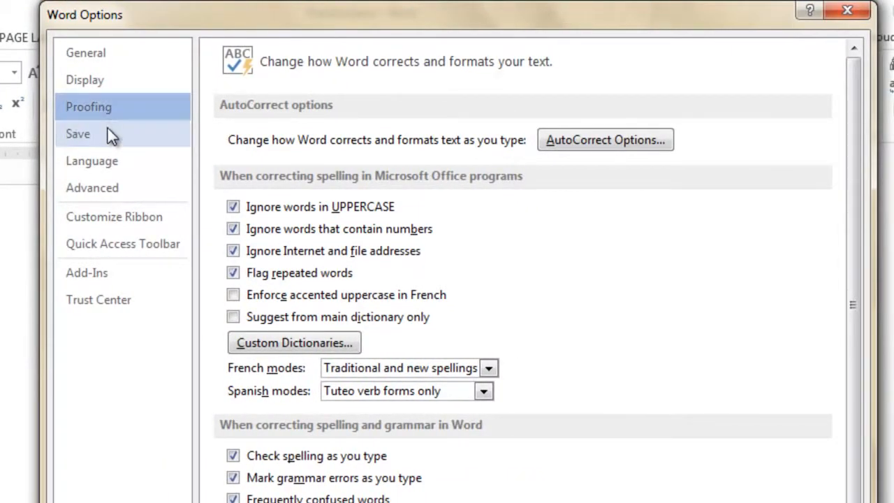
pyautogui.click(107, 131)
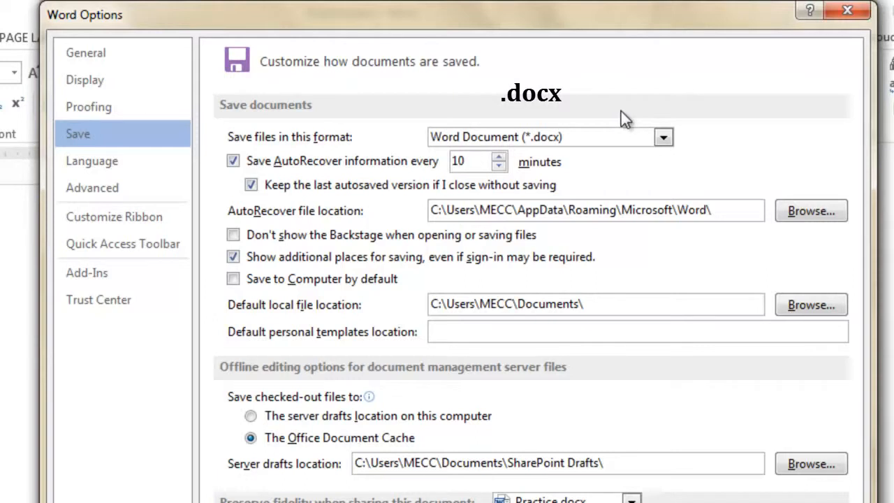
pyautogui.click(671, 139)
pyautogui.click(703, 146)
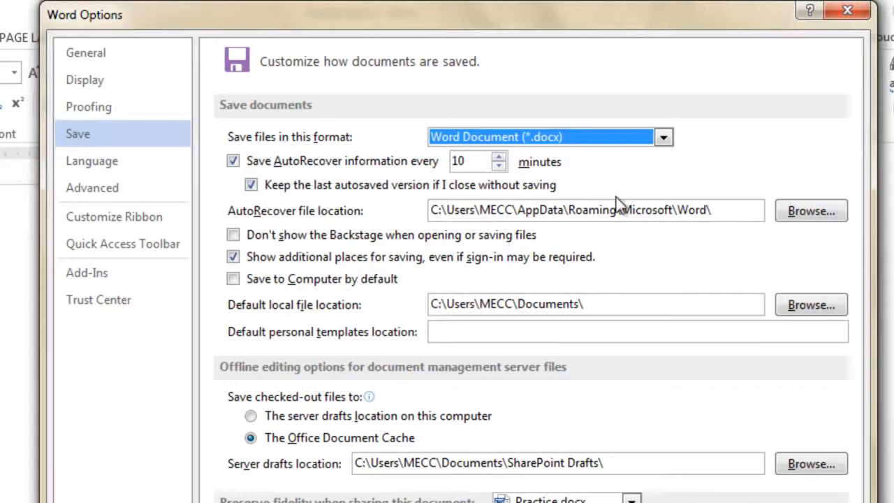
pyautogui.click(583, 307)
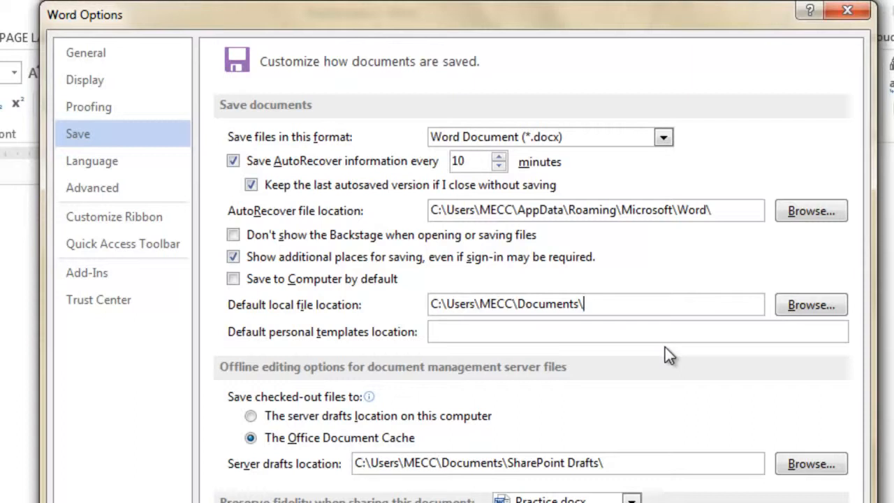
# Step: Examine the Language options, trying Afrikaans as an additional editing language and checking the English (United States) and Arabic (Egypt) entries
pyautogui.click(118, 161)
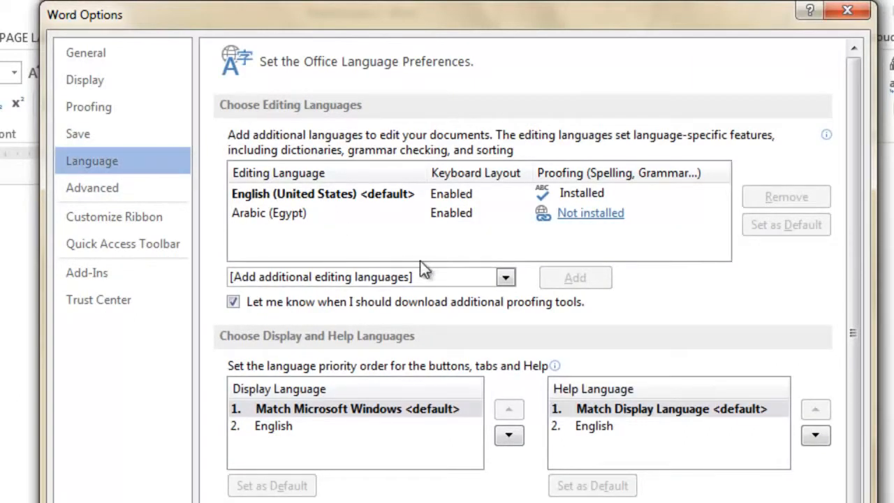
pyautogui.click(504, 277)
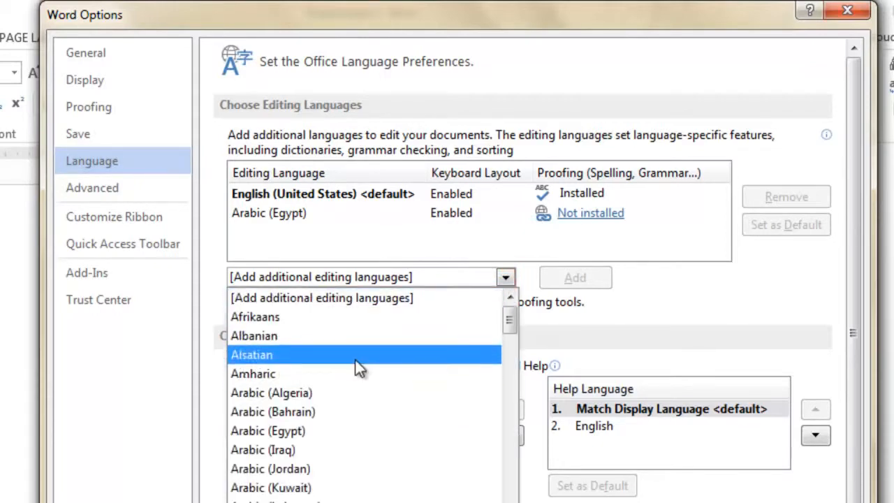
pyautogui.click(359, 317)
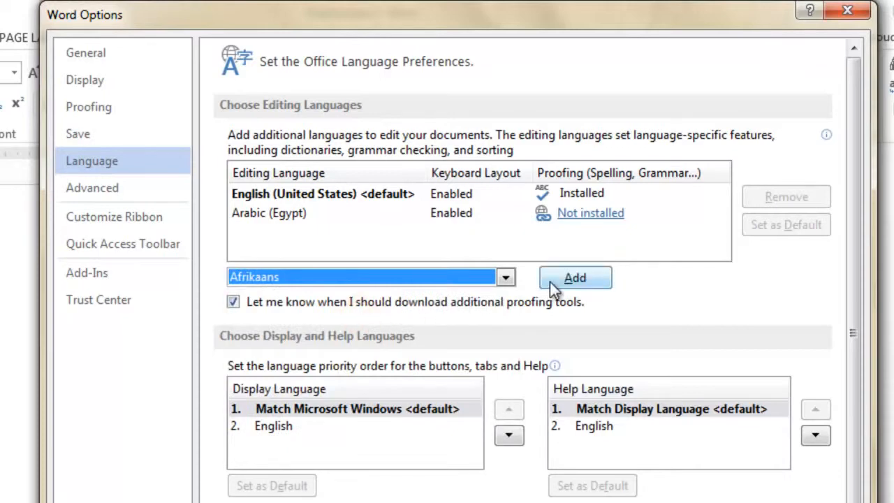
pyautogui.click(506, 276)
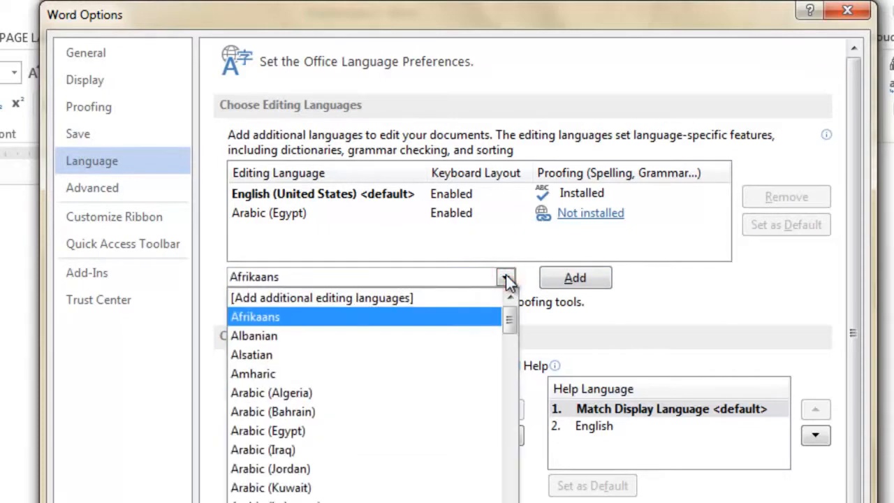
pyautogui.click(451, 295)
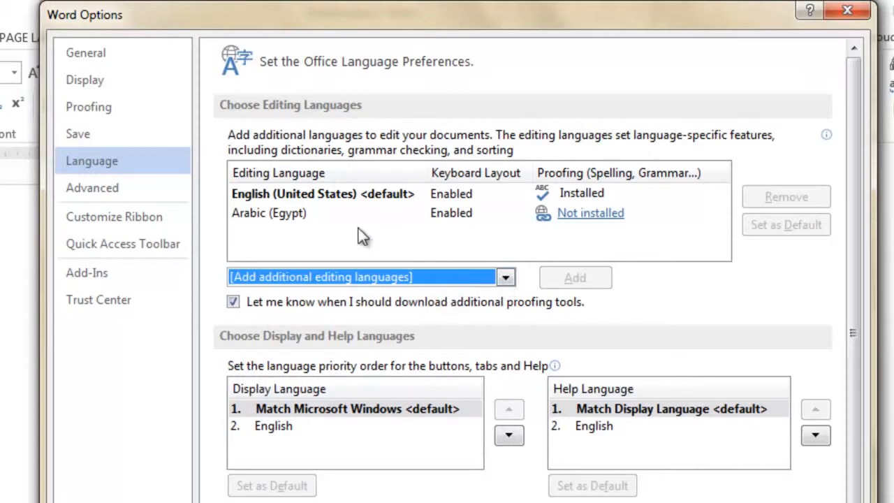
pyautogui.click(299, 195)
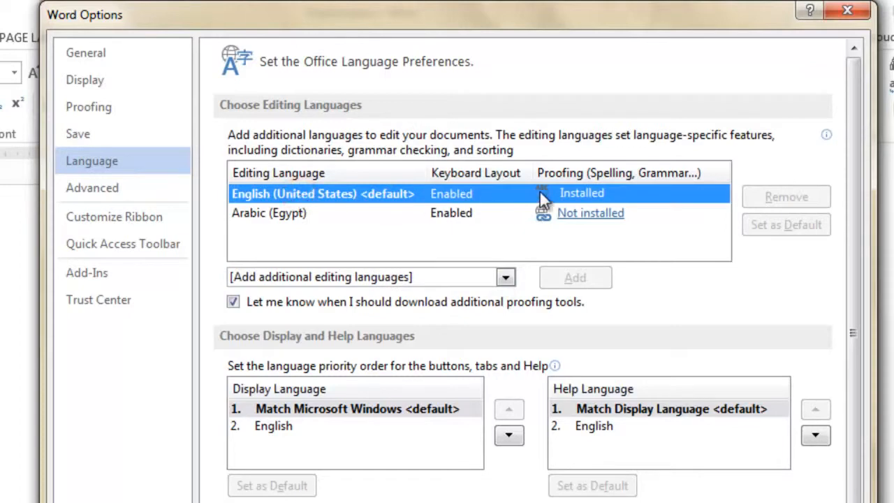
pyautogui.click(309, 214)
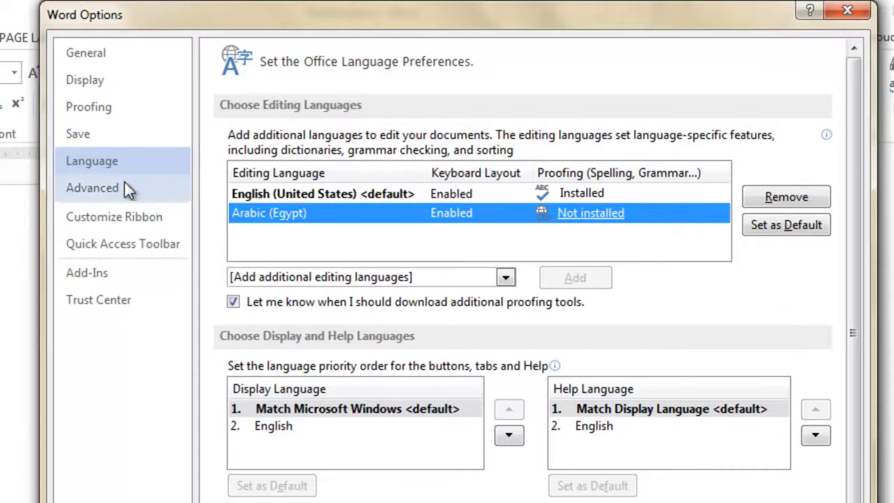
# Step: Look through the Advanced options for working with Word
pyautogui.click(93, 163)
pyautogui.click(99, 190)
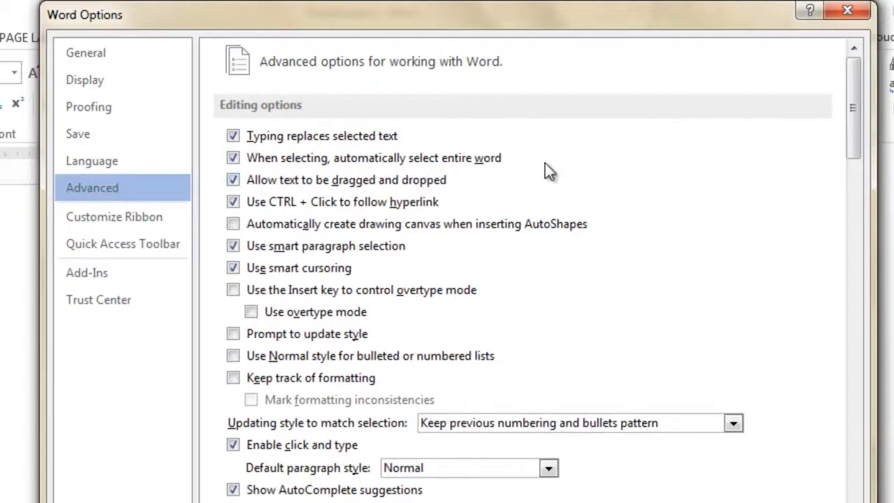
pyautogui.moveTo(855, 94); pyautogui.dragTo(879, 39)
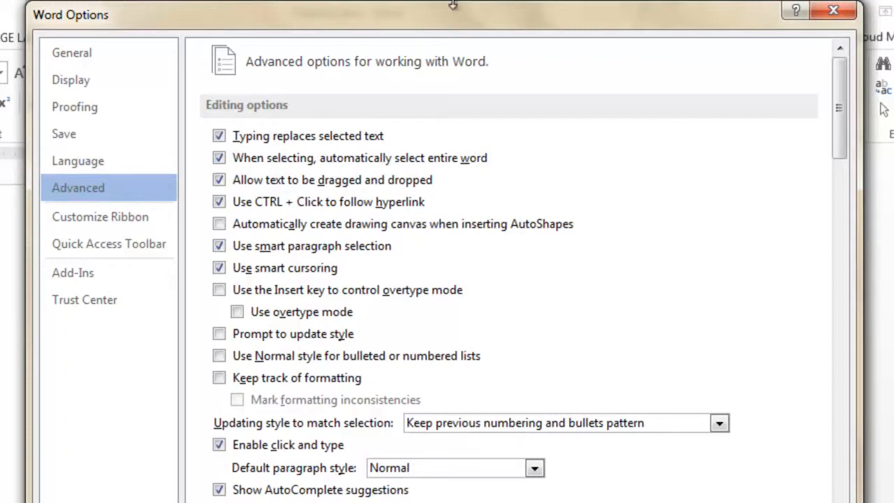
# Step: In the Customize Ribbon options, rename the Home main tab as VCCS and apply the change
pyautogui.click(116, 216)
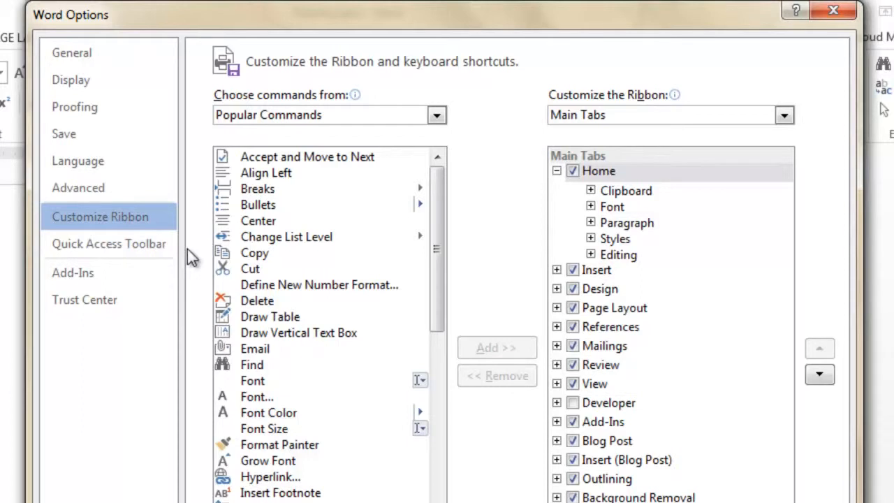
pyautogui.moveTo(120, 23); pyautogui.dragTo(0, 173)
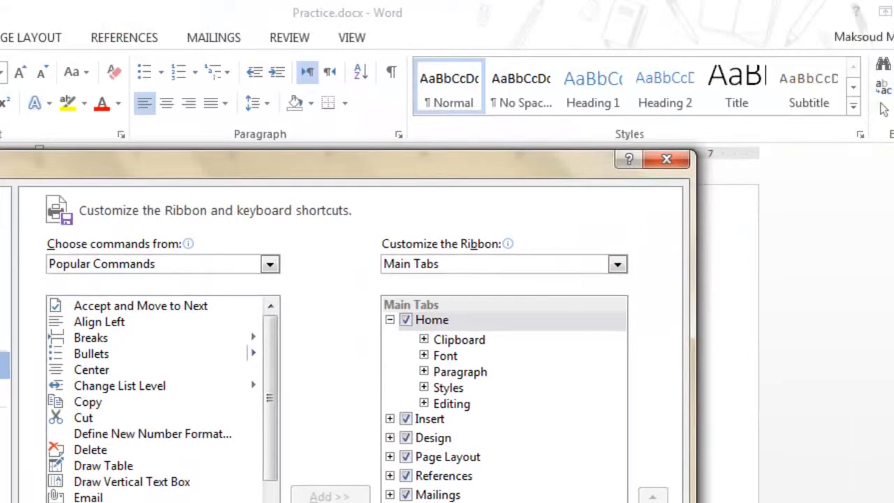
pyautogui.moveTo(149, 168); pyautogui.dragTo(221, 8)
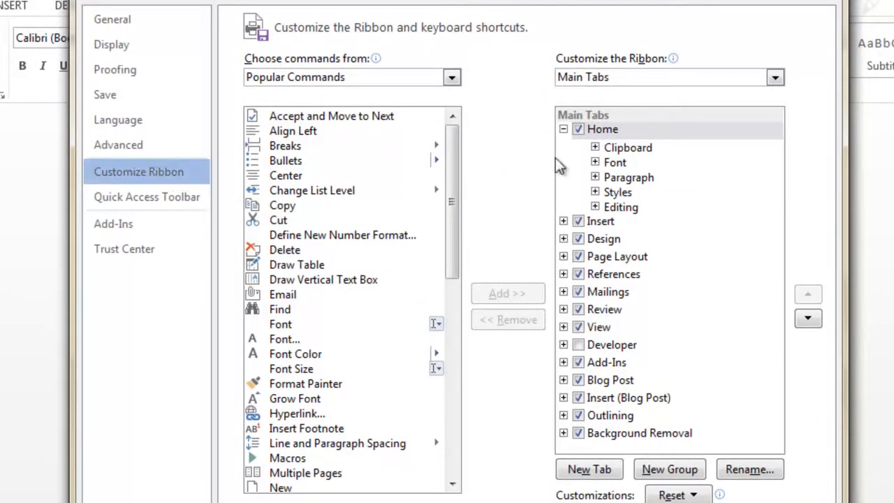
pyautogui.click(602, 132)
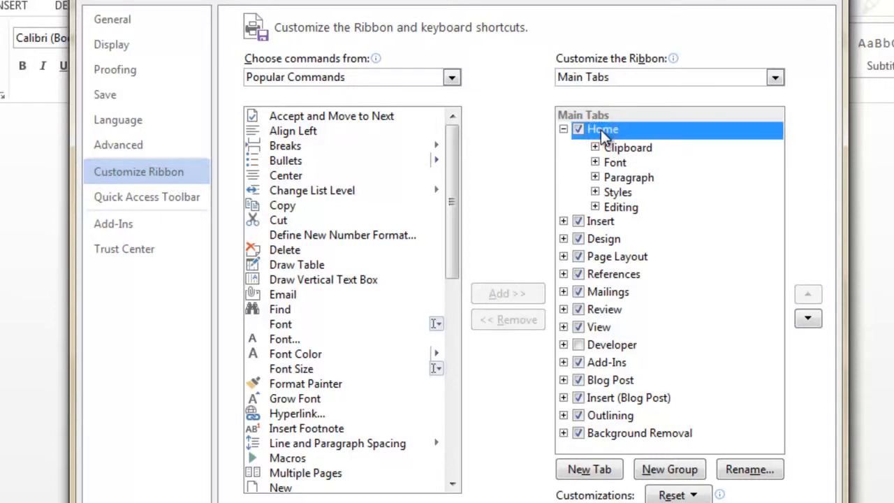
pyautogui.click(748, 470)
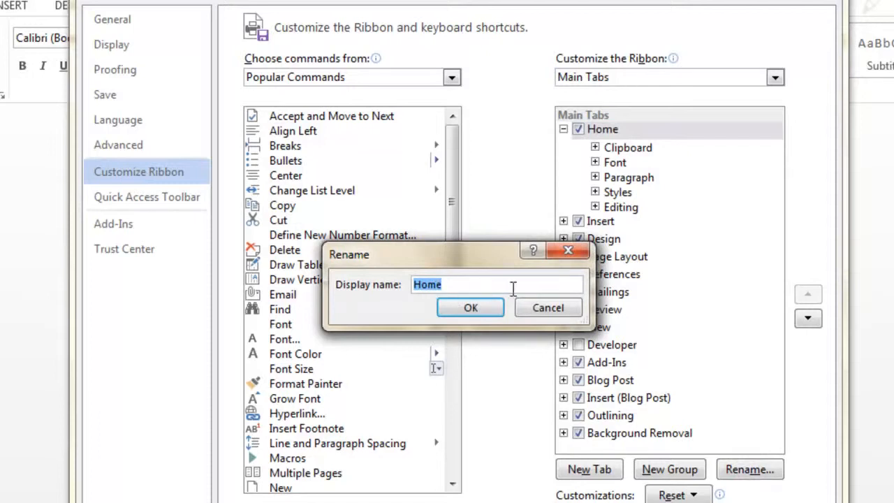
pyautogui.write('M')
pyautogui.write('CCS')
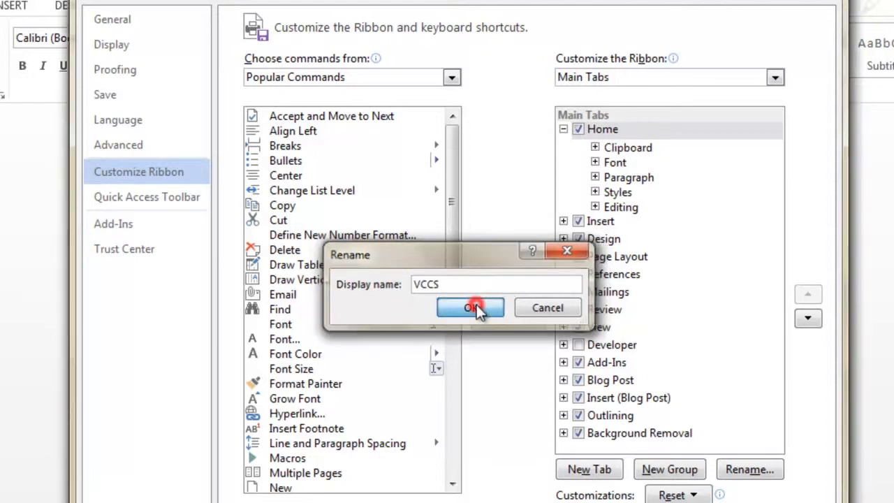
pyautogui.click(477, 305)
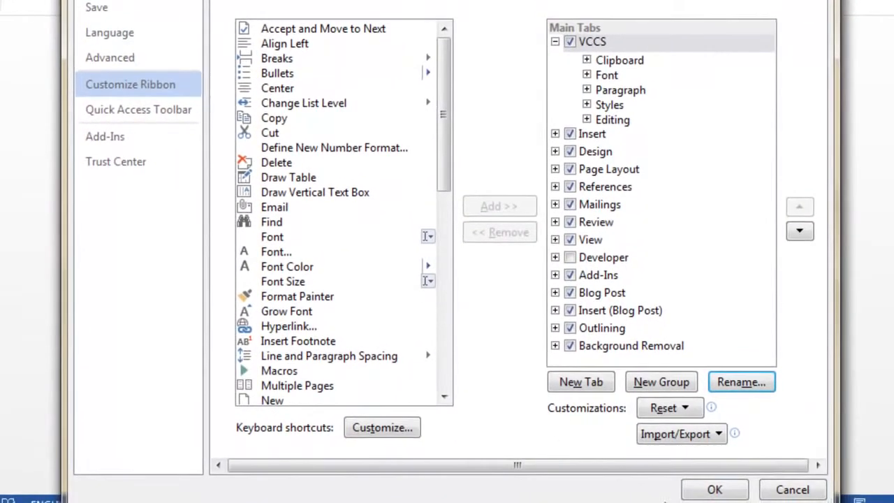
pyautogui.click(714, 494)
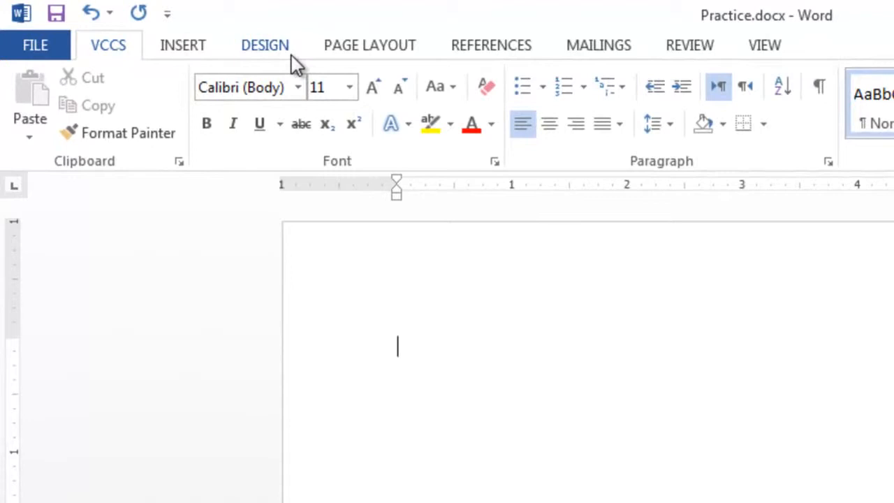
# Step: Check the VCCS tab on the ribbon, collapsing and expanding the ribbon with it
pyautogui.click(104, 40)
pyautogui.doubleClick(104, 41)
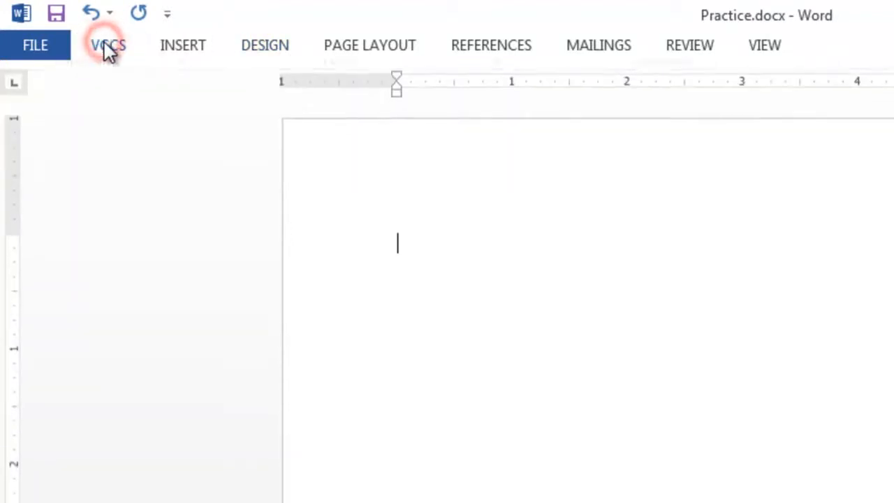
pyautogui.doubleClick(104, 41)
pyautogui.doubleClick(104, 40)
pyautogui.doubleClick(103, 40)
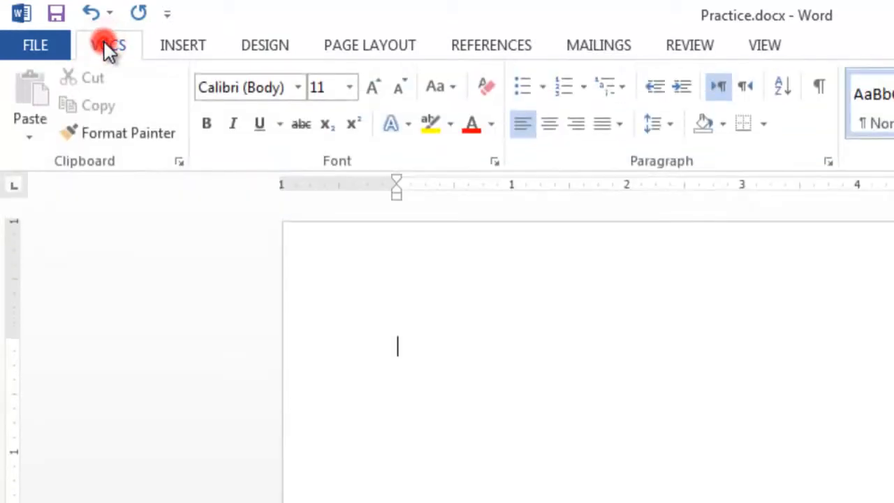
pyautogui.doubleClick(105, 48)
pyautogui.click(104, 48)
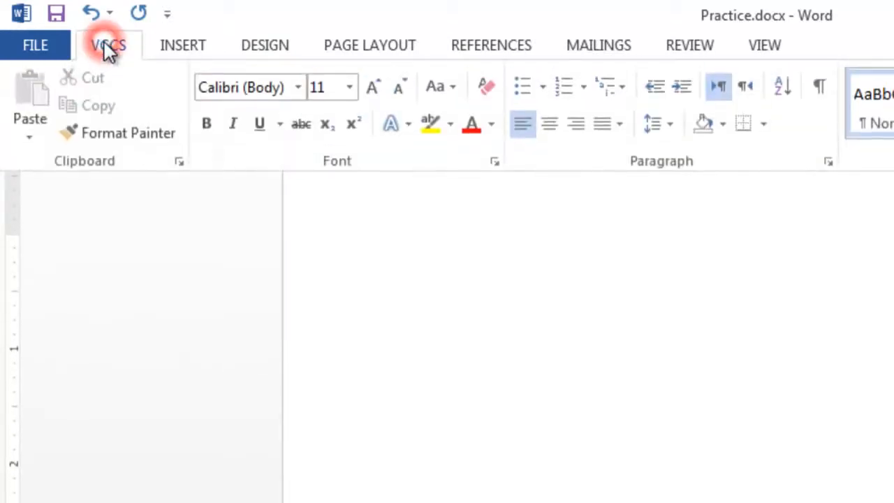
pyautogui.click(106, 48)
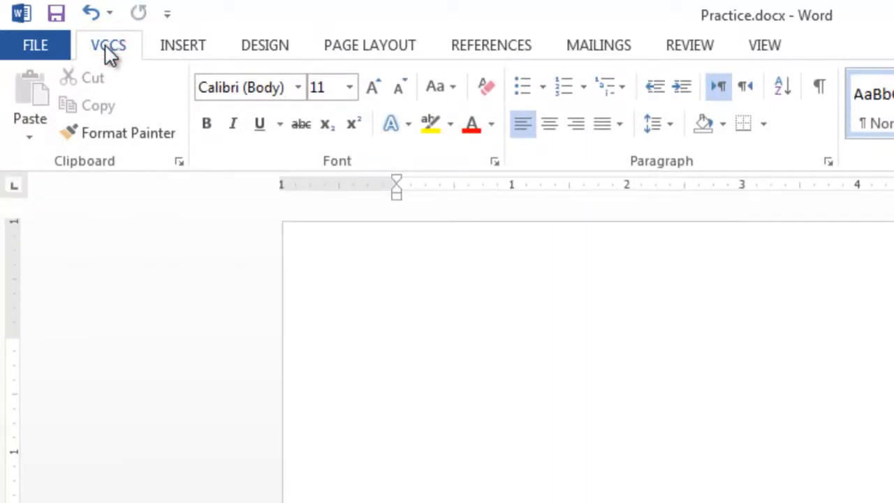
# Step: Reopen the Customize Ribbon options and rename the VCCS tab as HOME
pyautogui.click(10, 49)
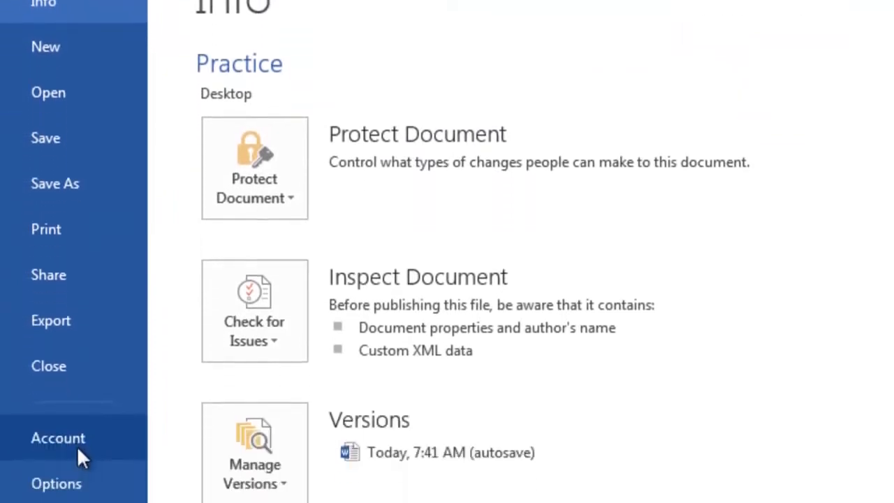
pyautogui.click(79, 485)
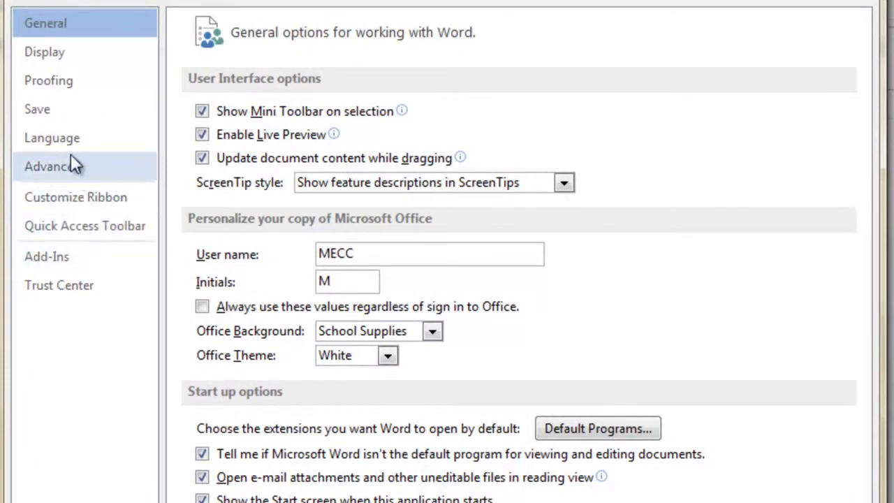
pyautogui.click(72, 195)
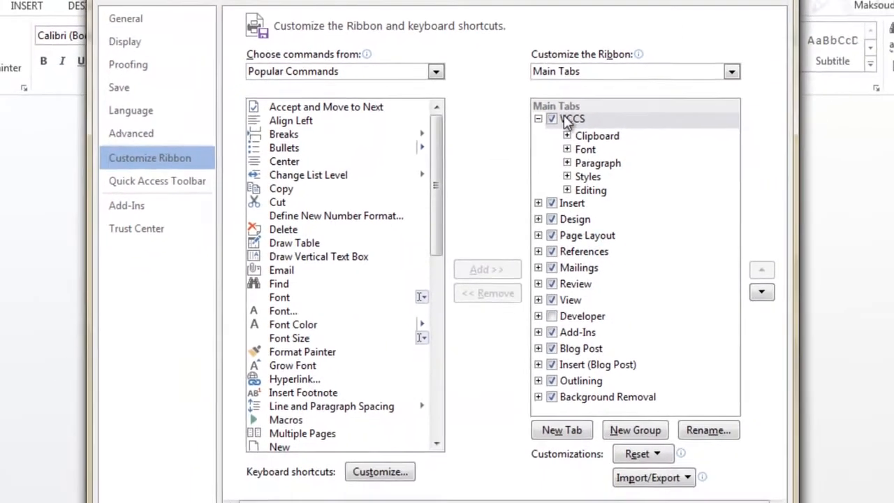
pyautogui.click(564, 119)
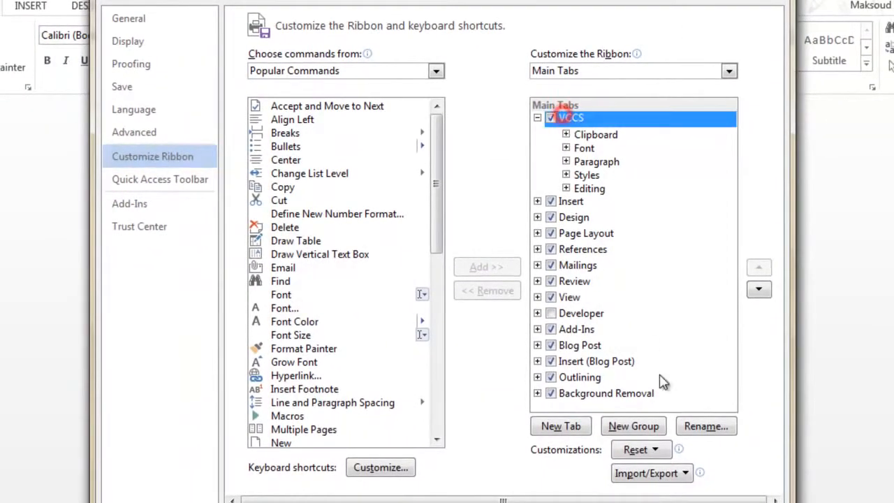
pyautogui.click(707, 430)
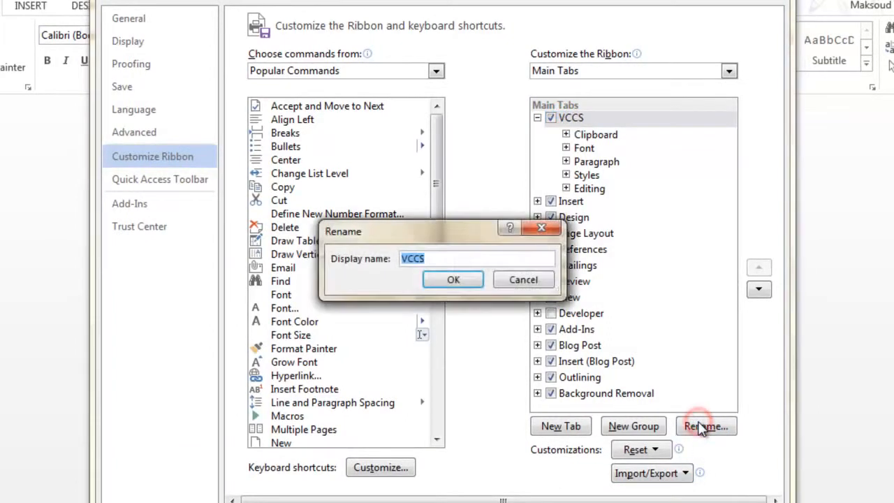
pyautogui.write('HOME')
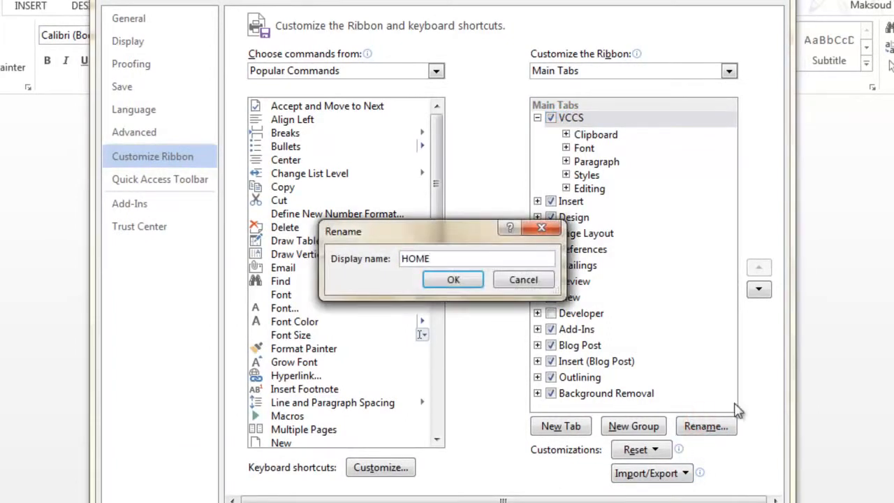
pyautogui.click(469, 285)
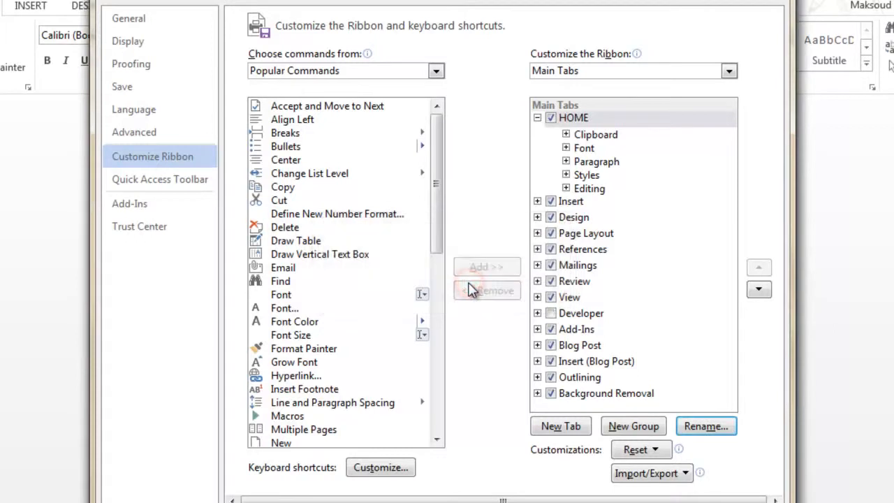
# Step: Add a new custom tab directly after HOME and apply the ribbon changes
pyautogui.click(563, 428)
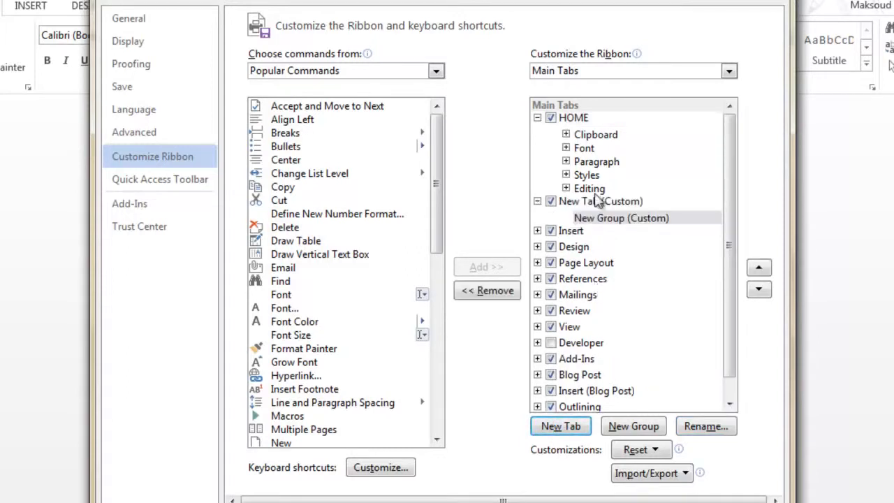
pyautogui.click(577, 117)
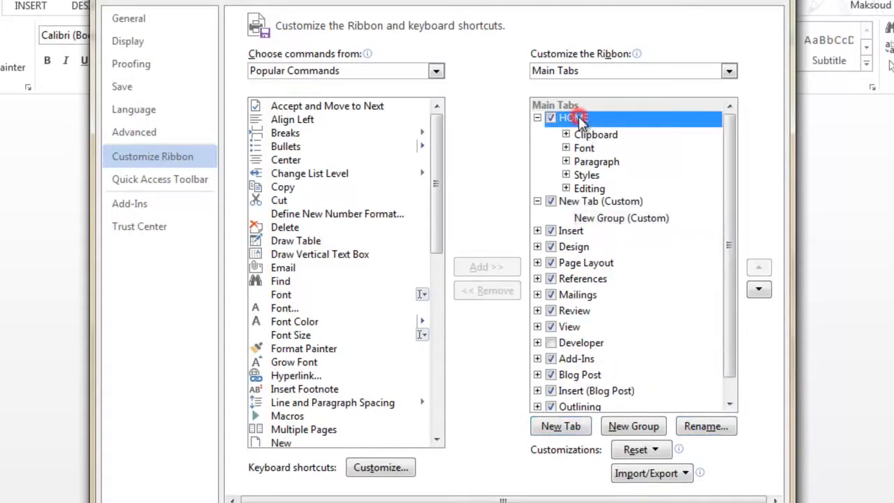
pyautogui.click(592, 201)
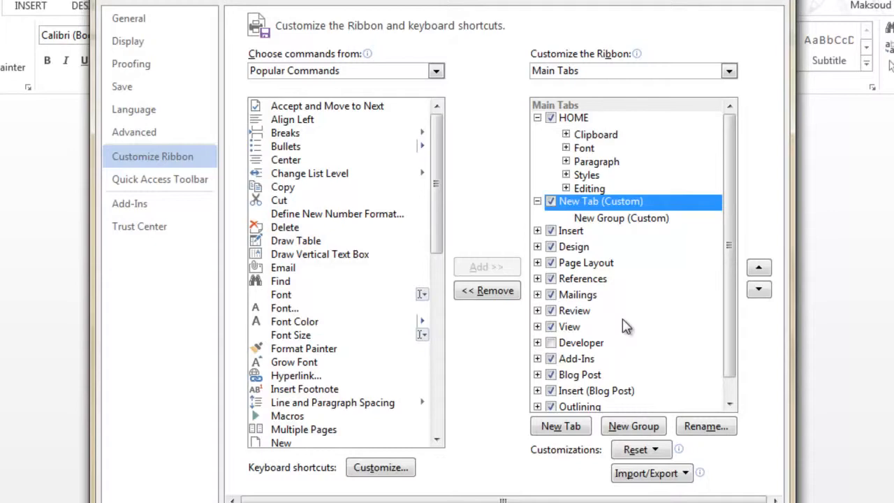
pyautogui.click(658, 449)
pyautogui.click(658, 449)
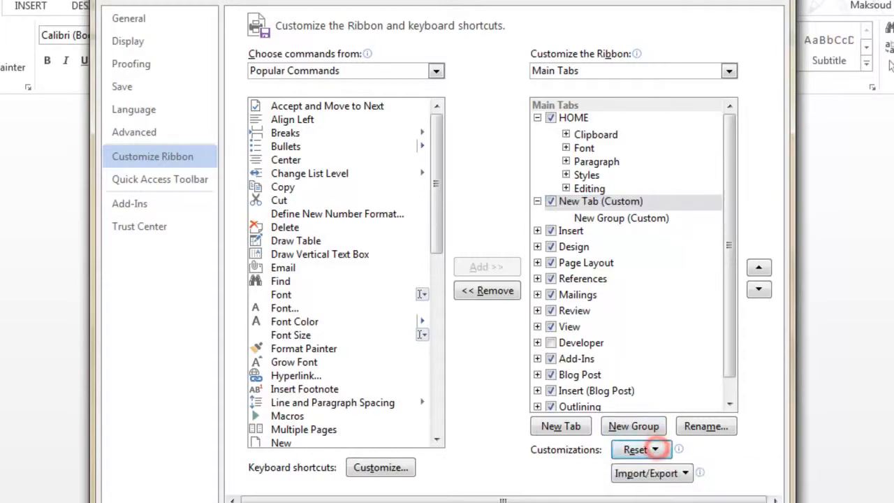
pyautogui.click(681, 502)
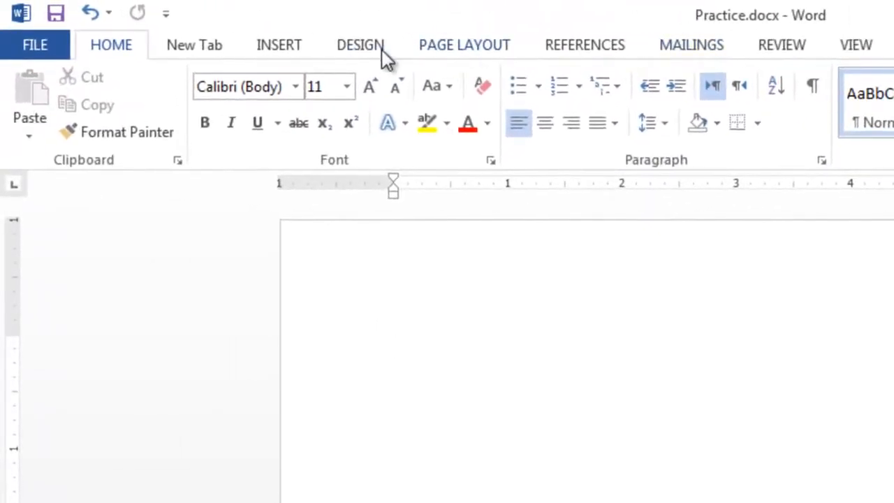
# Step: Examine the custom New Tab and its New Group on the ribbon, and return to the HOME tab
pyautogui.click(195, 56)
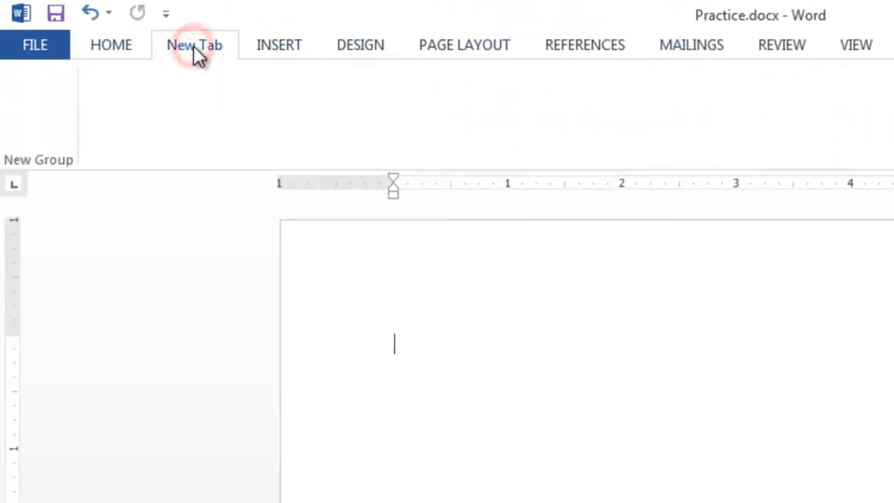
pyautogui.click(42, 102)
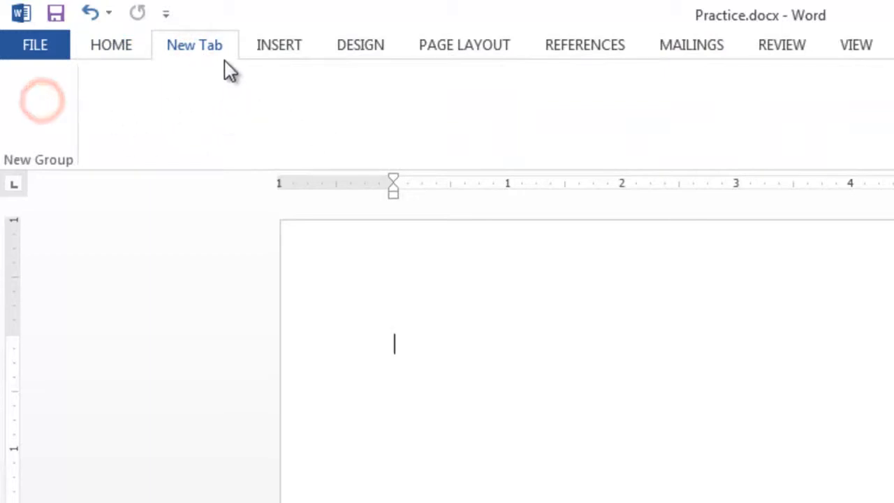
pyautogui.click(209, 36)
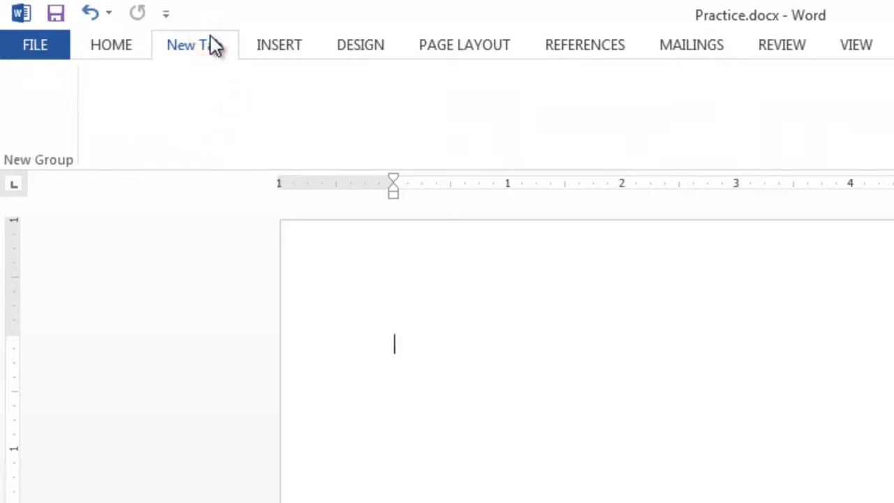
pyautogui.click(119, 43)
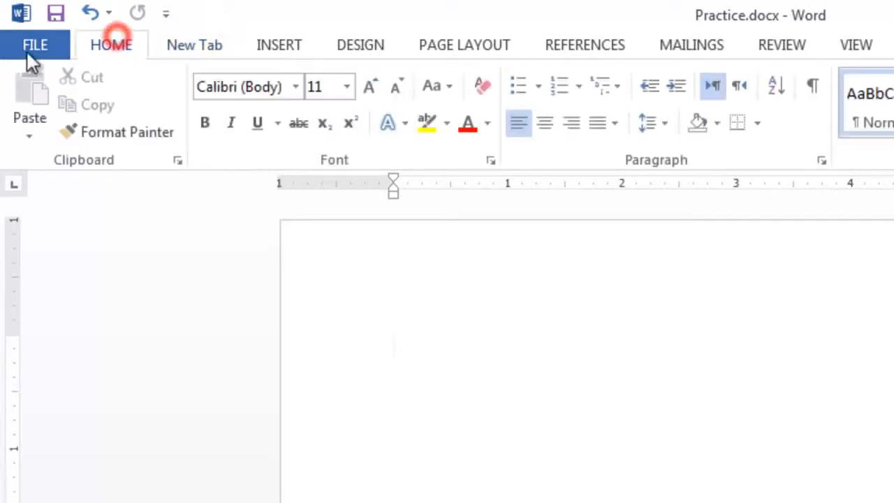
# Step: Reopen the Customize Ribbon options, reset all customizations and apply the default ribbon
pyautogui.click(32, 43)
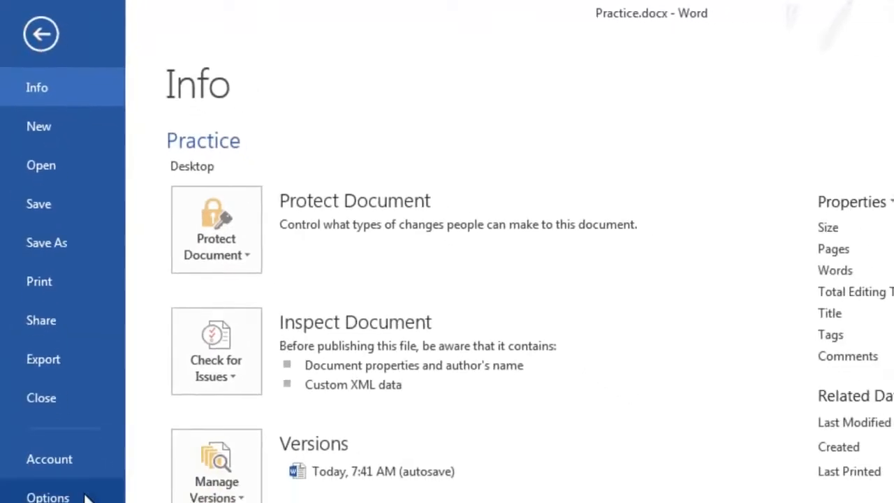
pyautogui.click(77, 499)
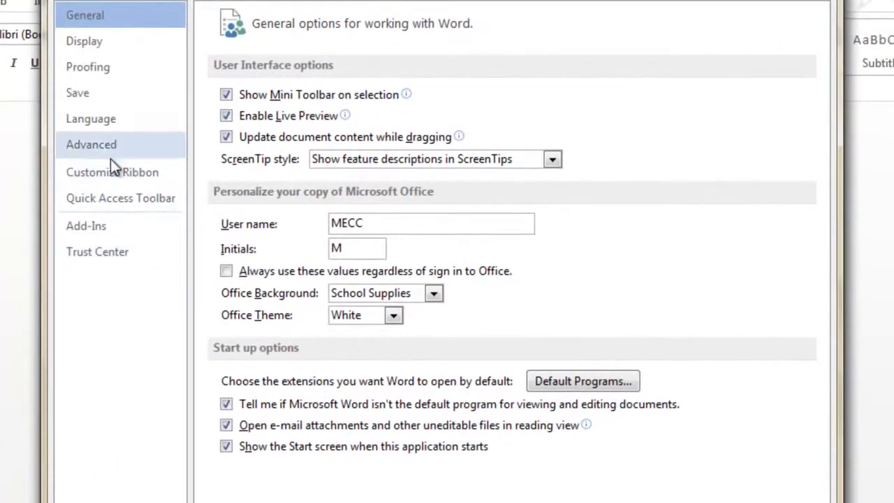
pyautogui.click(114, 178)
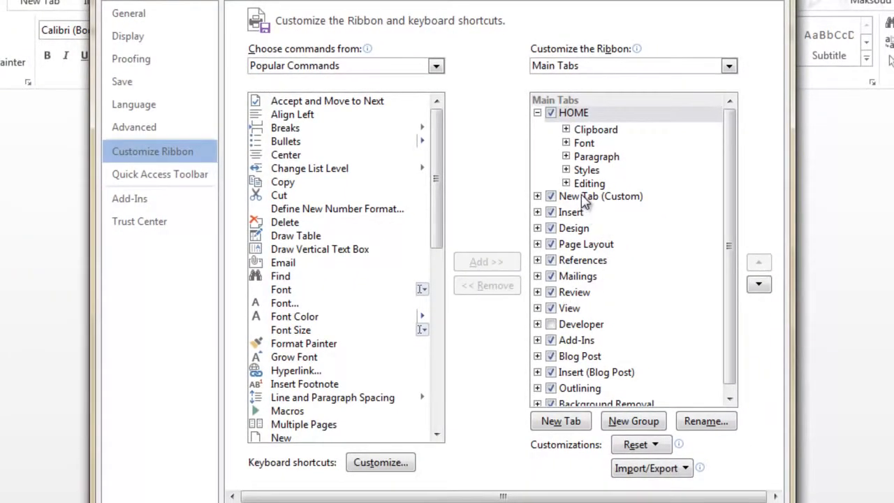
pyautogui.click(658, 449)
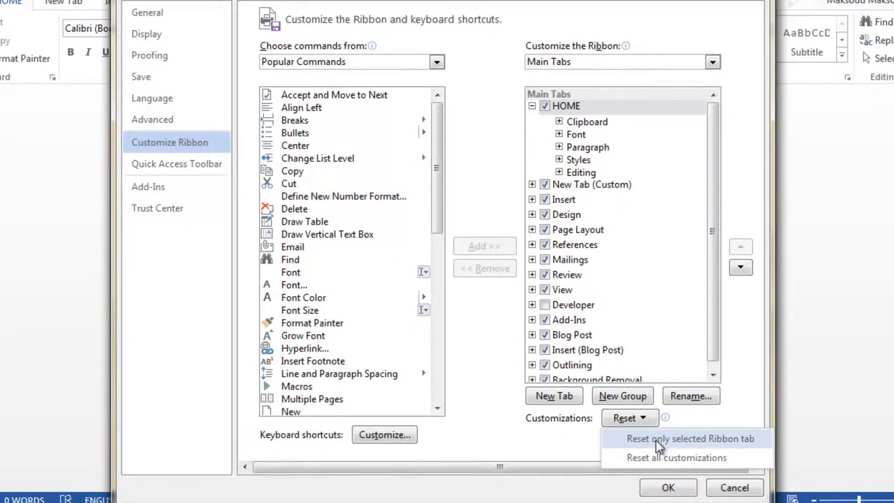
pyautogui.click(664, 460)
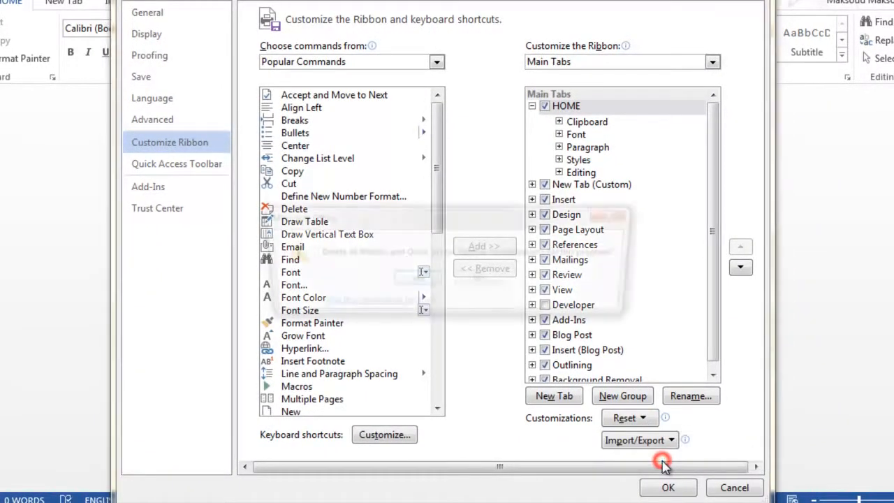
pyautogui.click(427, 281)
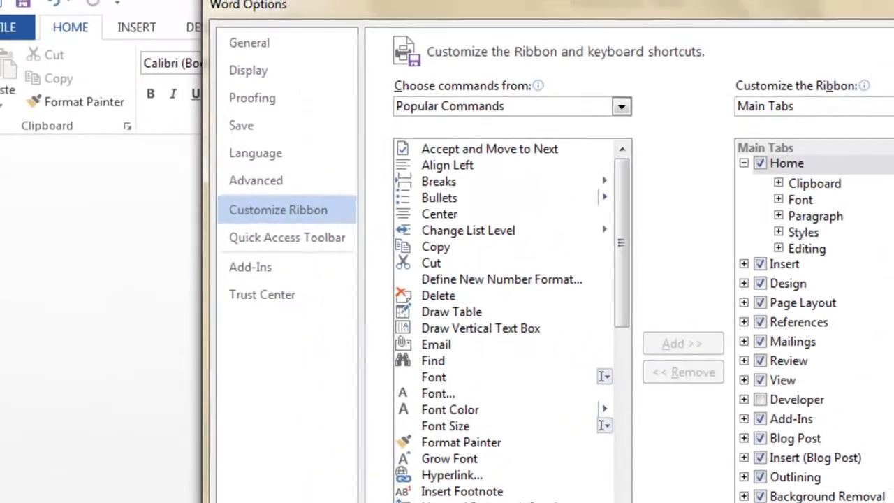
pyautogui.click(664, 486)
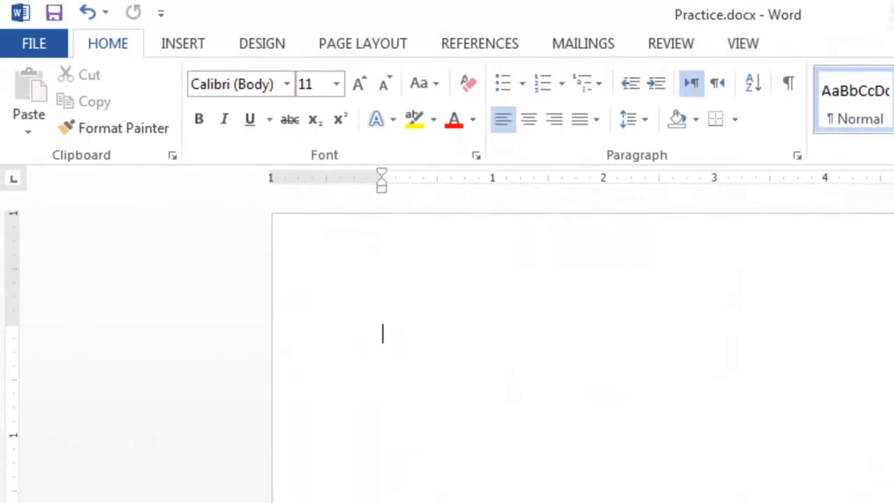
pyautogui.click(181, 44)
pyautogui.click(257, 51)
pyautogui.click(193, 48)
pyautogui.click(101, 47)
# Step: Reopen the Customize Ribbon options and add a new custom tab directly after View
pyautogui.click(39, 44)
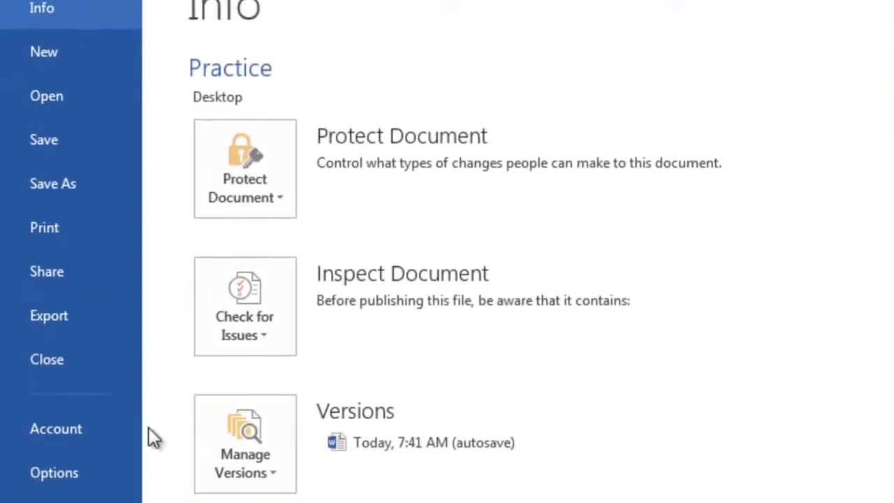
pyautogui.click(70, 474)
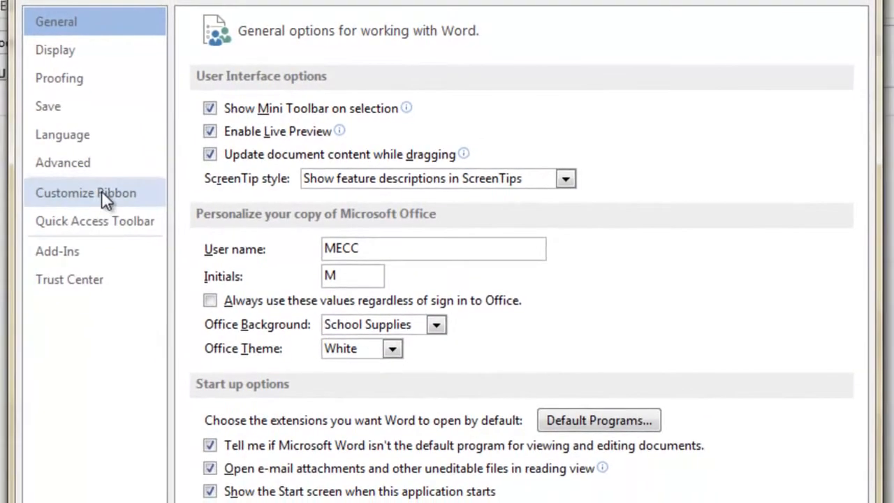
pyautogui.click(69, 205)
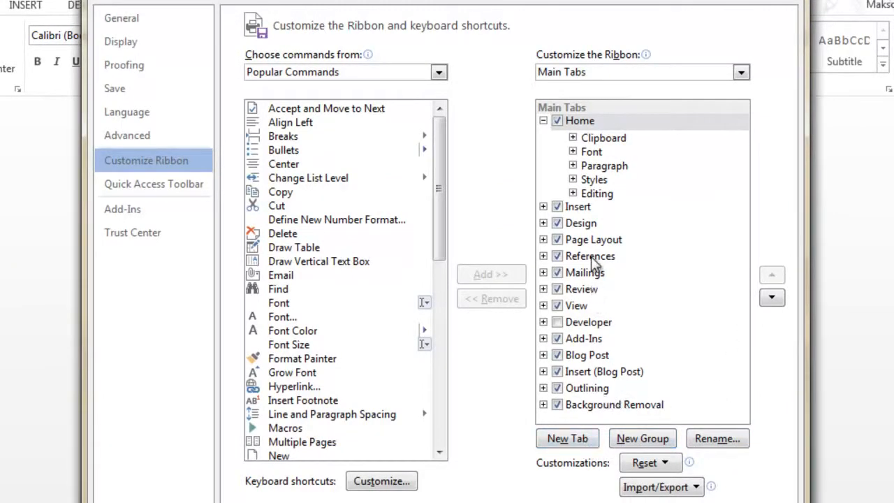
pyautogui.click(579, 312)
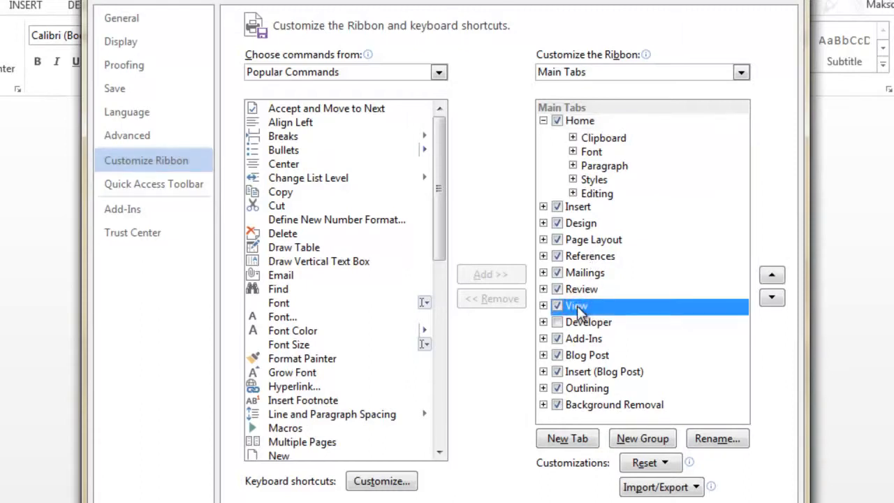
pyautogui.click(576, 438)
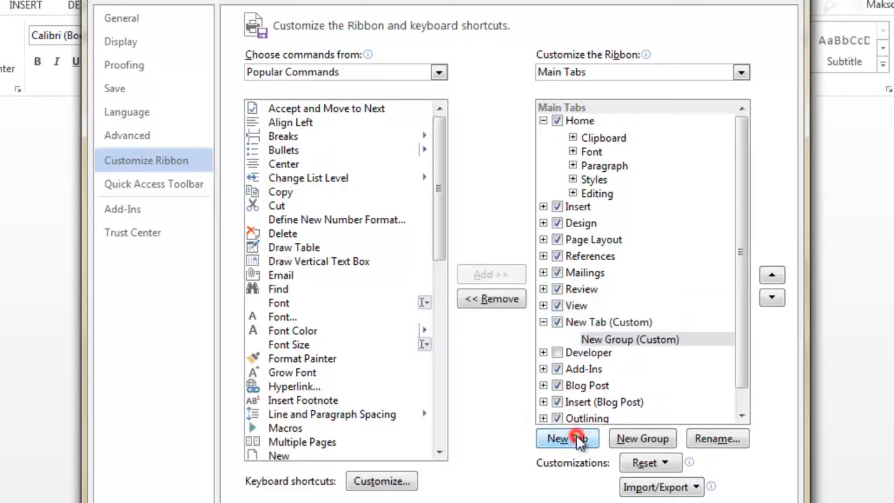
# Step: Rename the new custom tab as MyTab
pyautogui.click(599, 324)
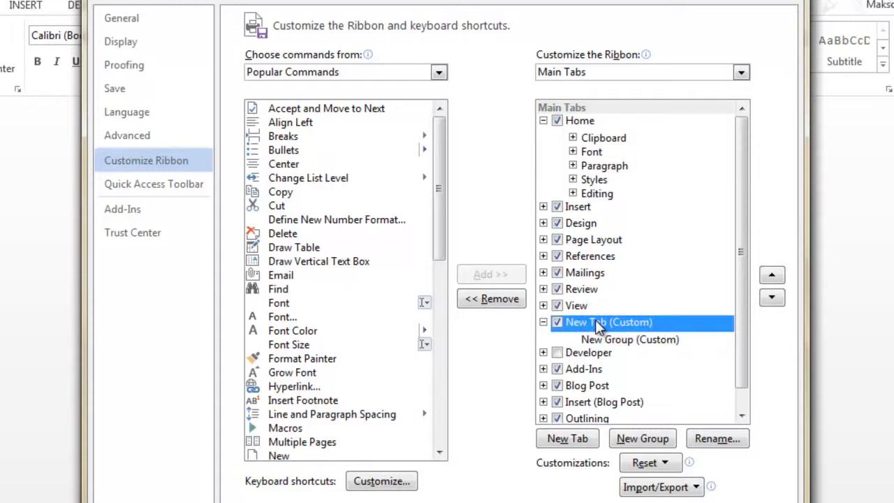
pyautogui.click(716, 439)
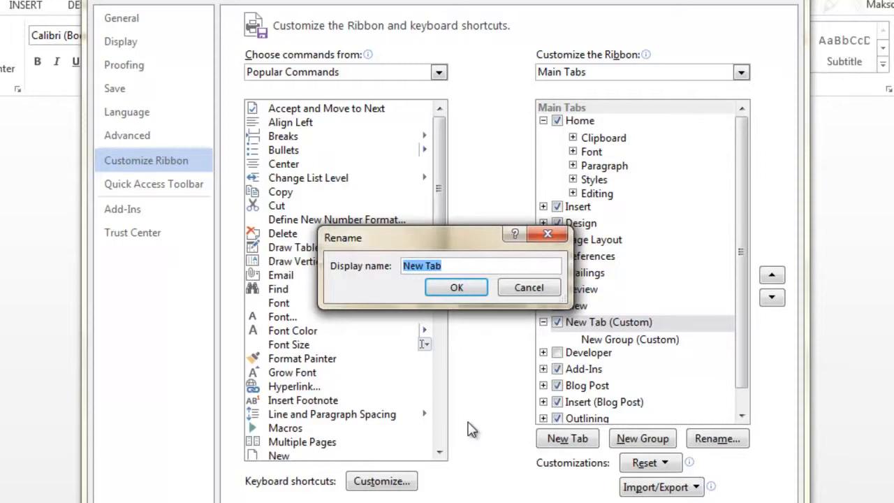
pyautogui.write('M')
pyautogui.click(470, 289)
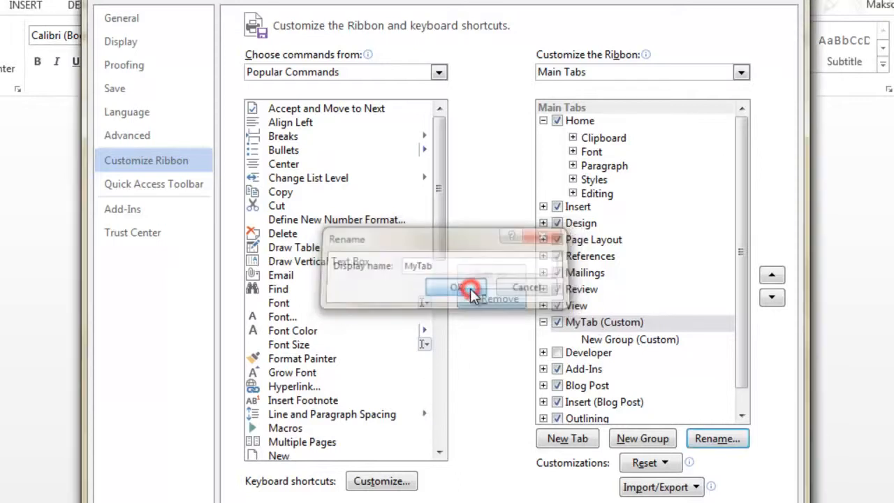
# Step: Assign the blue information symbol to the new custom group under MyTab
pyautogui.click(608, 344)
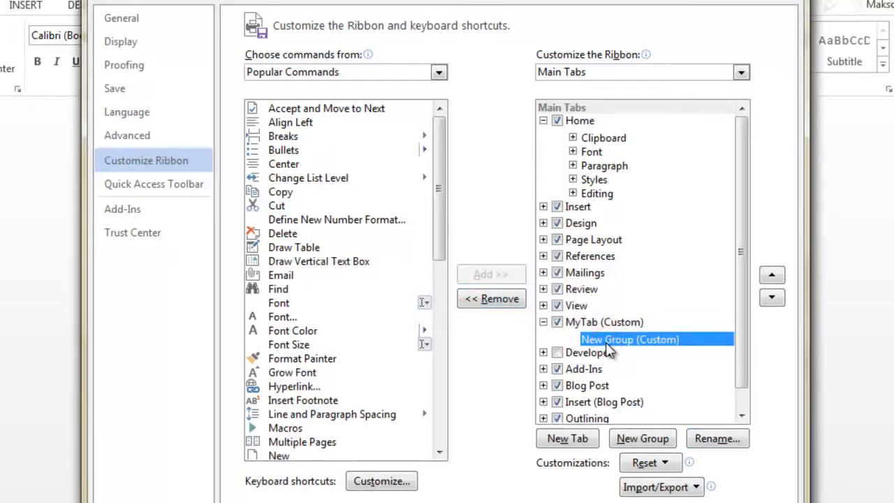
pyautogui.click(713, 439)
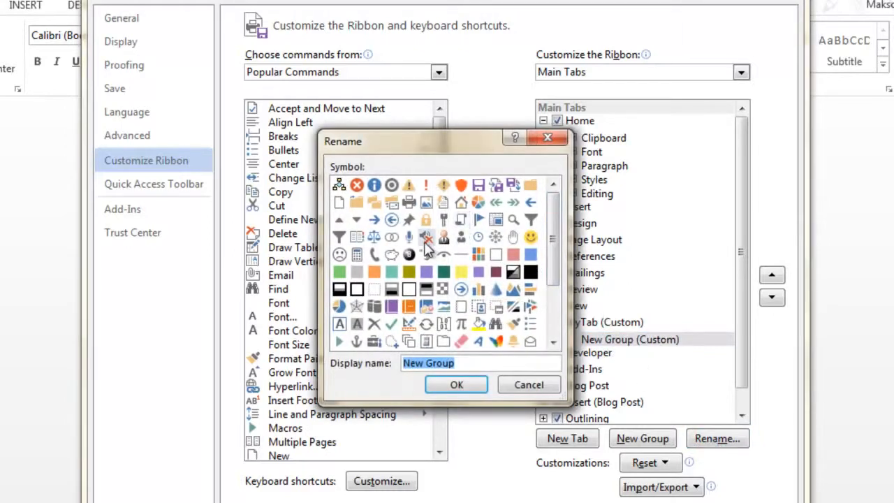
pyautogui.click(374, 185)
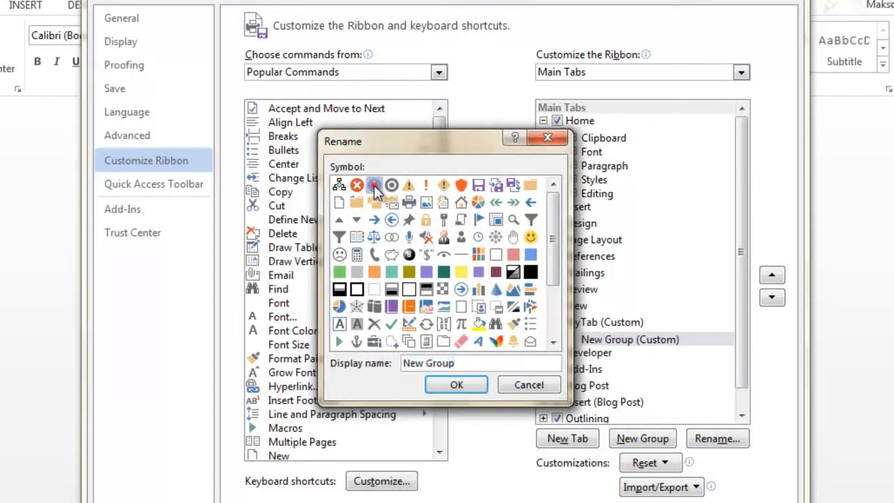
pyautogui.click(454, 385)
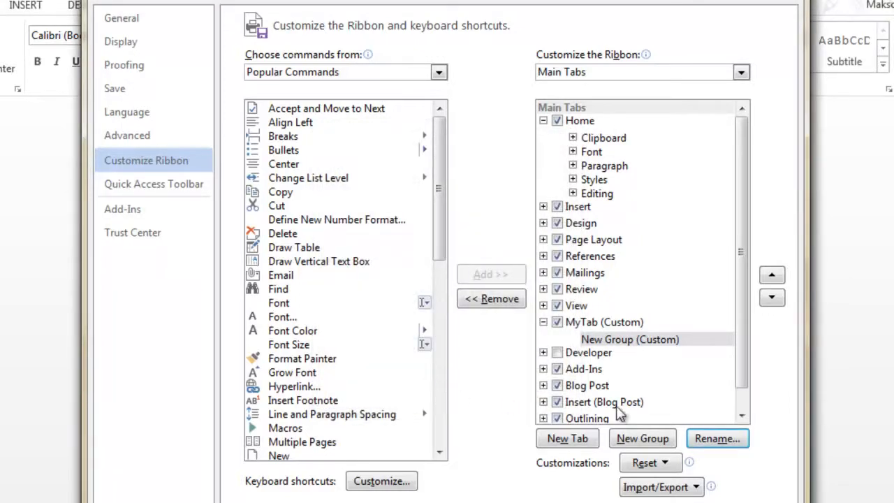
# Step: Rename MyTab's custom group as Actions, keeping the information symbol, then apply the ribbon changes and display MyTab
pyautogui.click(618, 340)
pyautogui.click(714, 439)
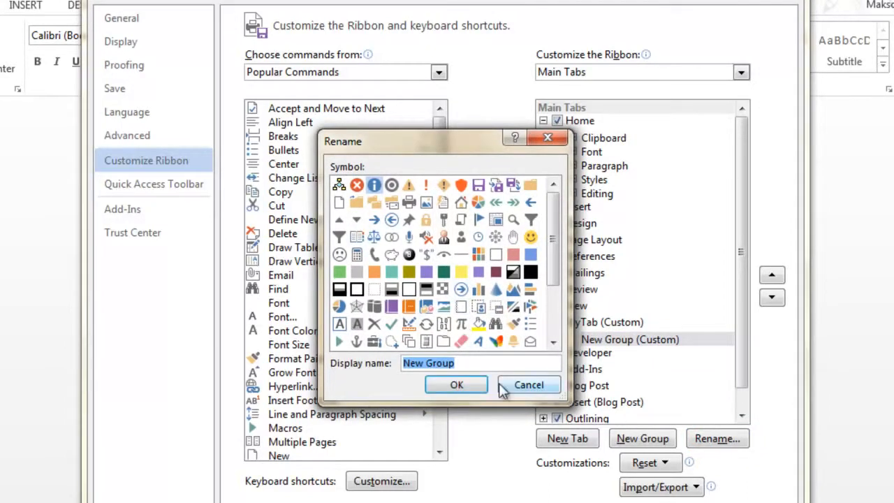
pyautogui.click(374, 184)
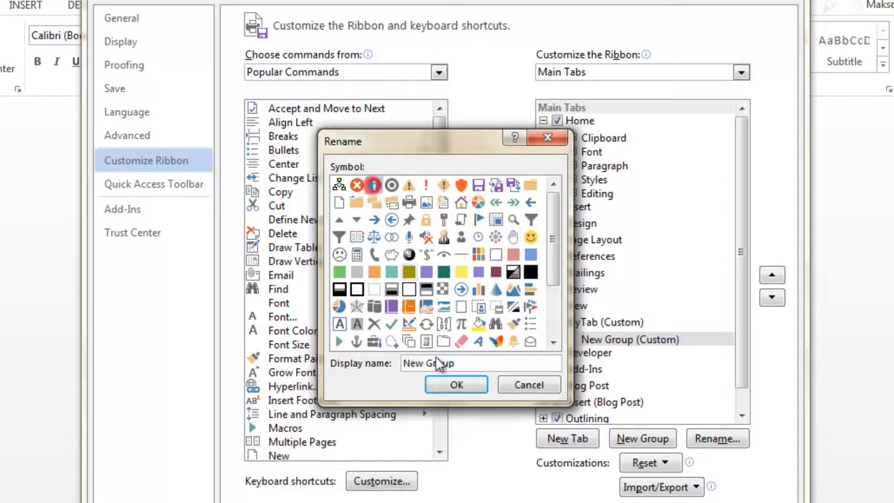
pyautogui.click(464, 367)
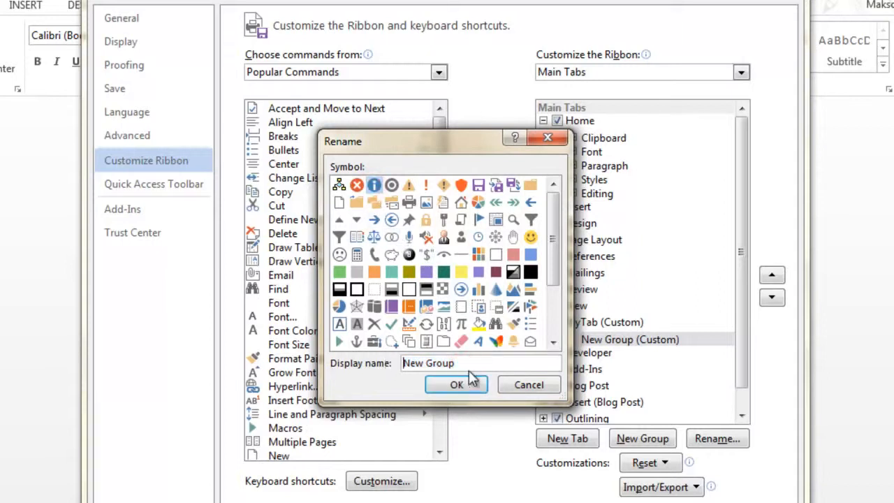
pyautogui.moveTo(458, 362); pyautogui.dragTo(400, 362)
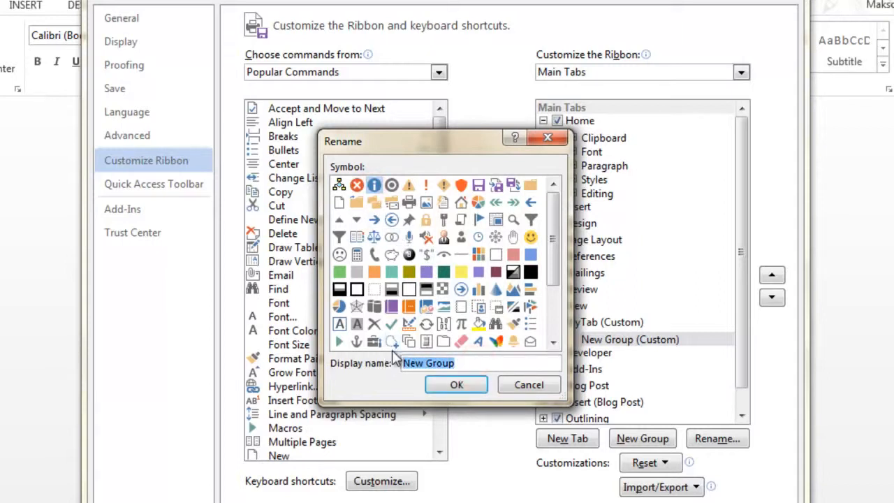
pyautogui.press('BackSpace')
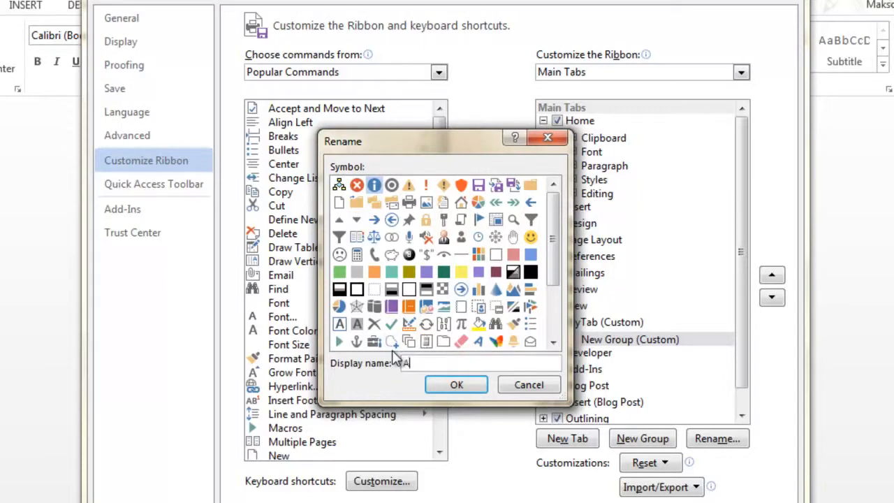
pyautogui.click(438, 389)
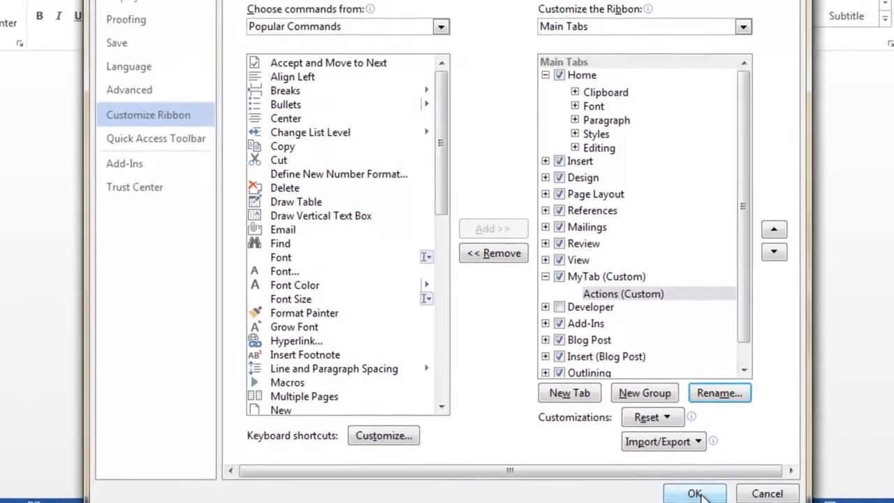
pyautogui.click(695, 502)
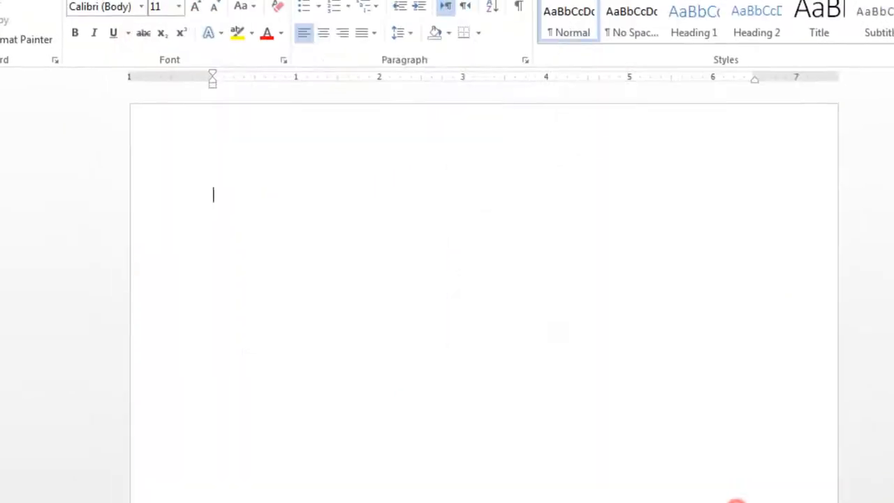
pyautogui.click(720, 41)
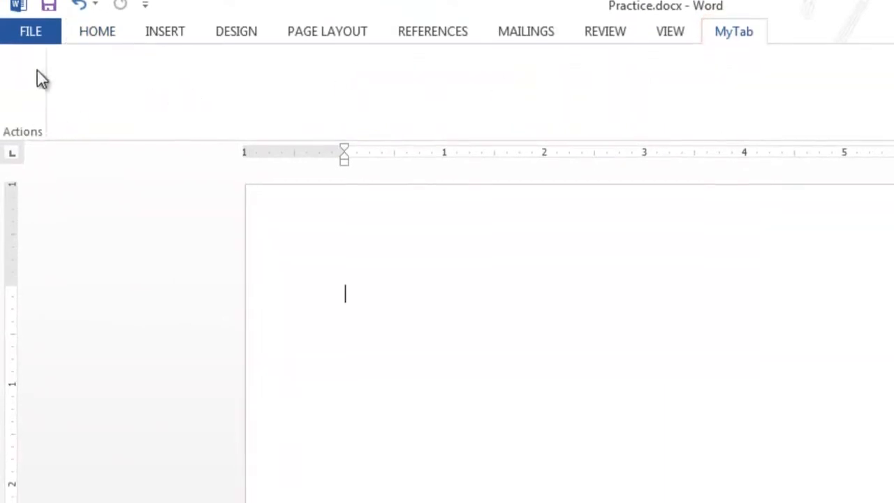
# Step: Reopen the Customize Ribbon options and add the Email and Find commands to MyTab's Actions group
pyautogui.click(31, 39)
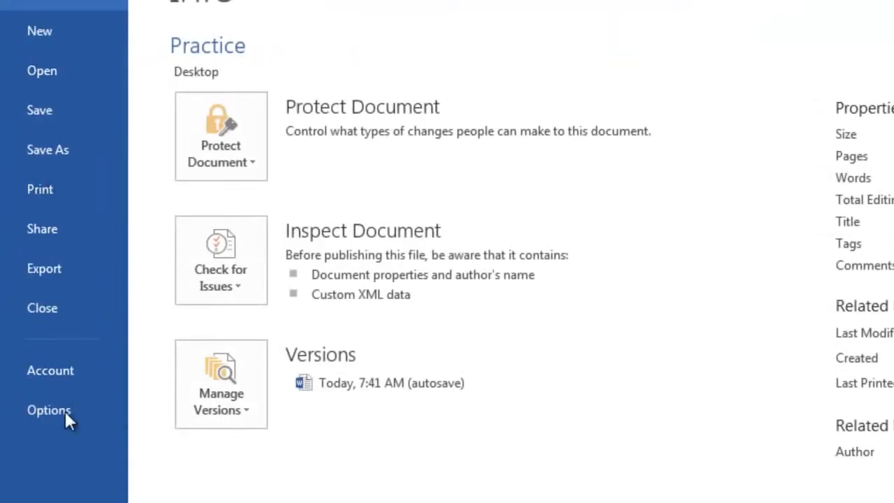
pyautogui.click(65, 411)
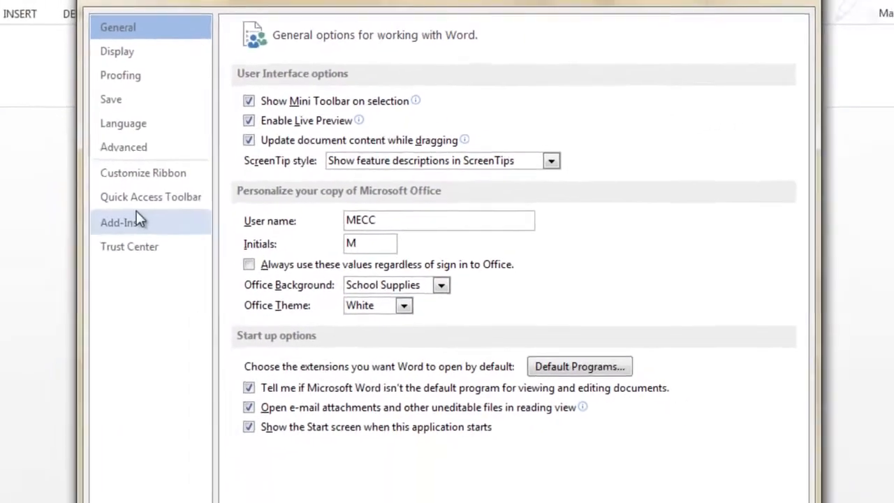
pyautogui.click(145, 173)
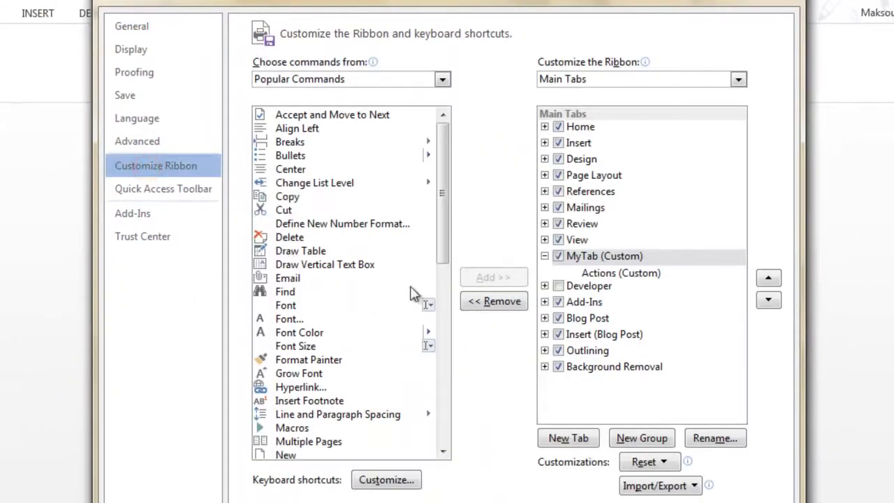
pyautogui.click(288, 278)
pyautogui.moveTo(290, 283); pyautogui.dragTo(605, 285)
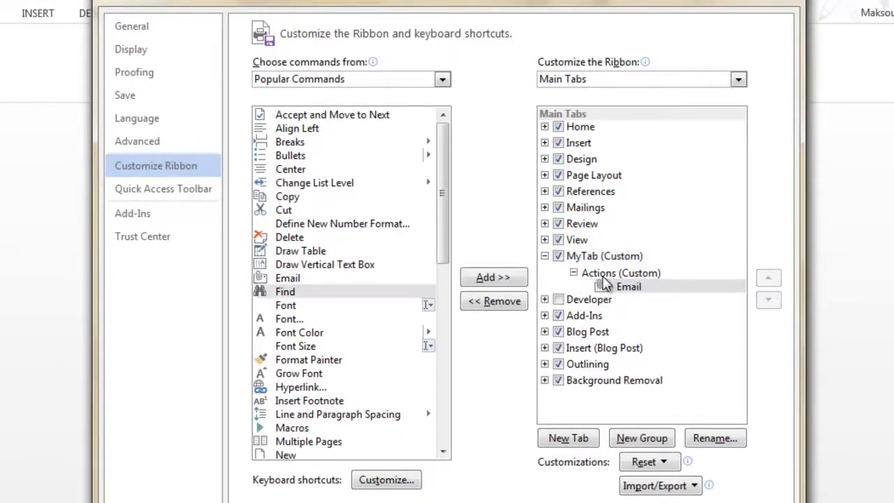
pyautogui.moveTo(290, 288); pyautogui.dragTo(622, 299)
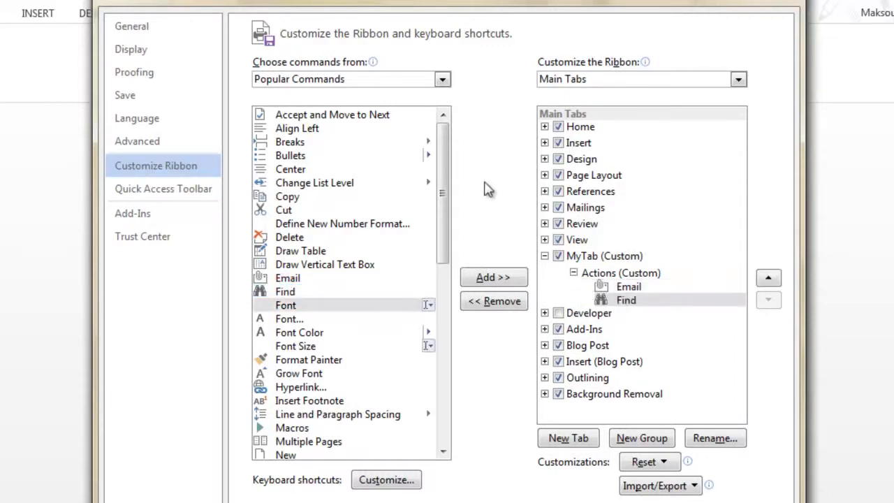
# Step: Add the Record Macro command from All Commands at the start of the Actions group and apply the changes
pyautogui.click(444, 79)
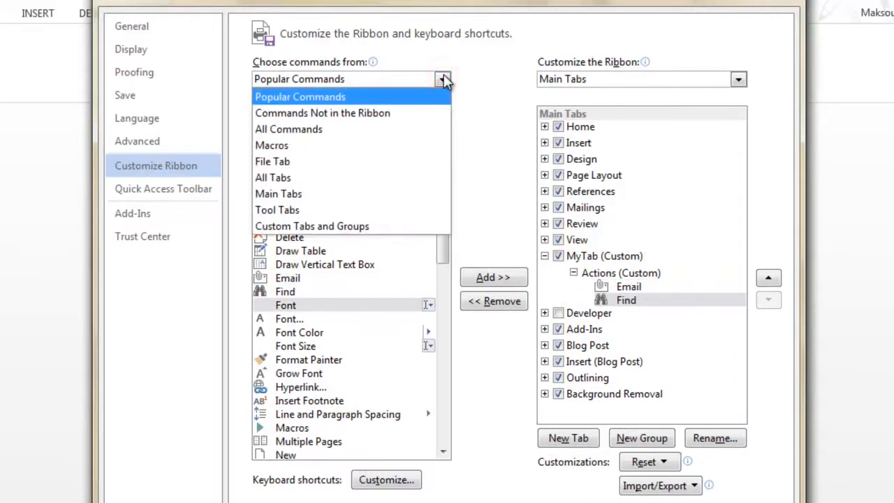
pyautogui.click(378, 128)
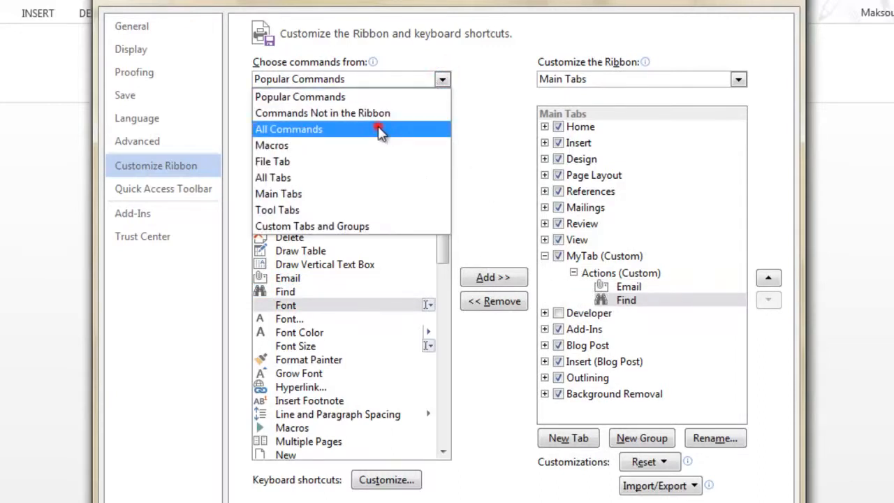
pyautogui.moveTo(445, 144); pyautogui.dragTo(446, 247)
pyautogui.moveTo(445, 138); pyautogui.dragTo(441, 353)
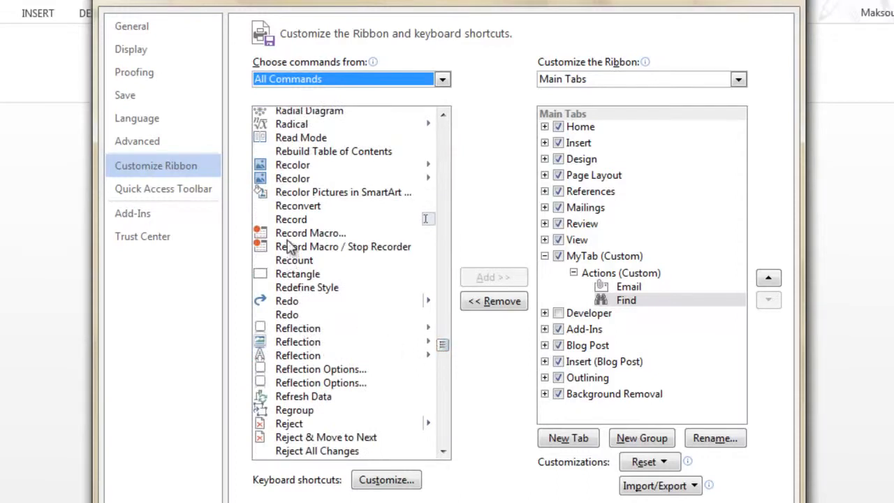
pyautogui.moveTo(289, 239); pyautogui.dragTo(617, 278)
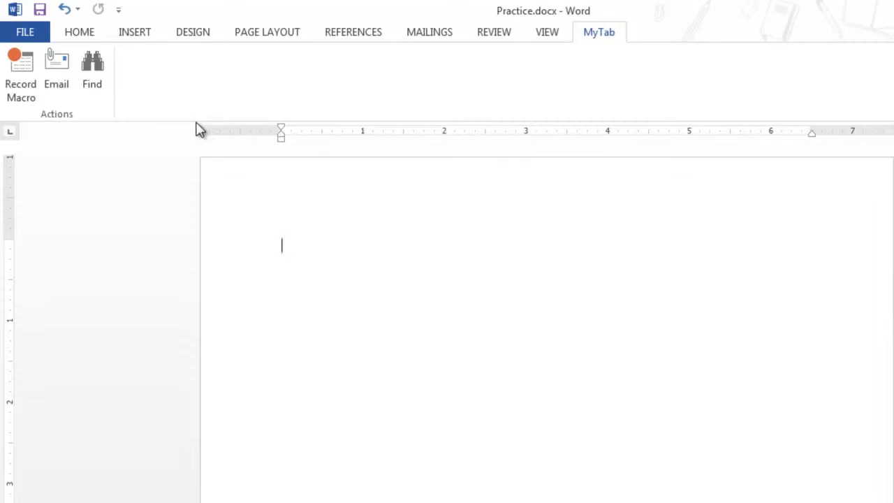
# Step: Collapse the ribbon and restore it to its full display
pyautogui.rightClick(586, 33)
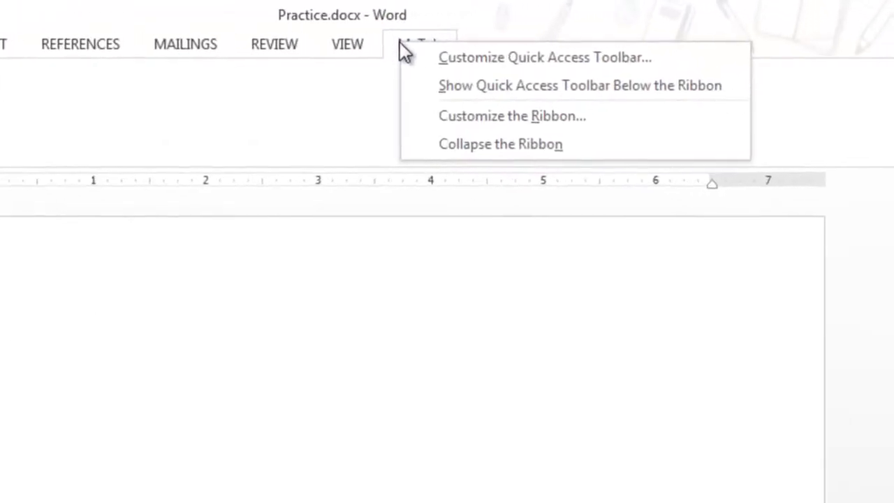
pyautogui.click(370, 80)
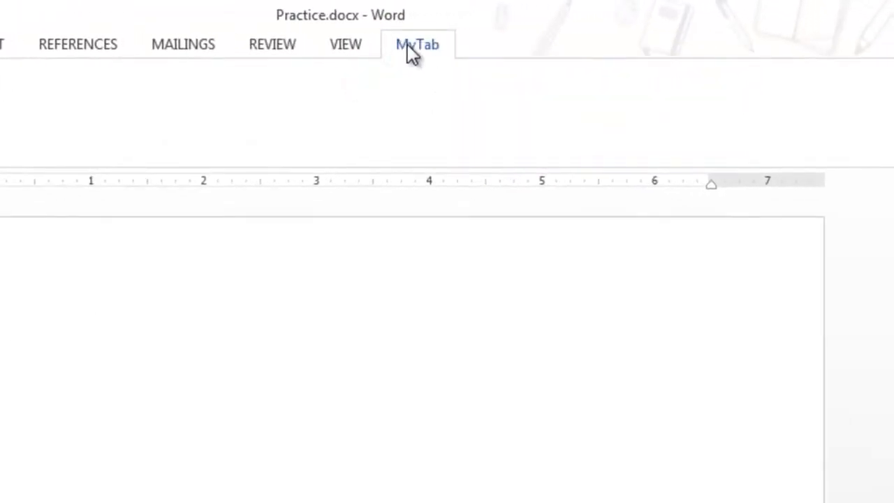
pyautogui.rightClick(408, 44)
pyautogui.click(500, 149)
pyautogui.rightClick(425, 42)
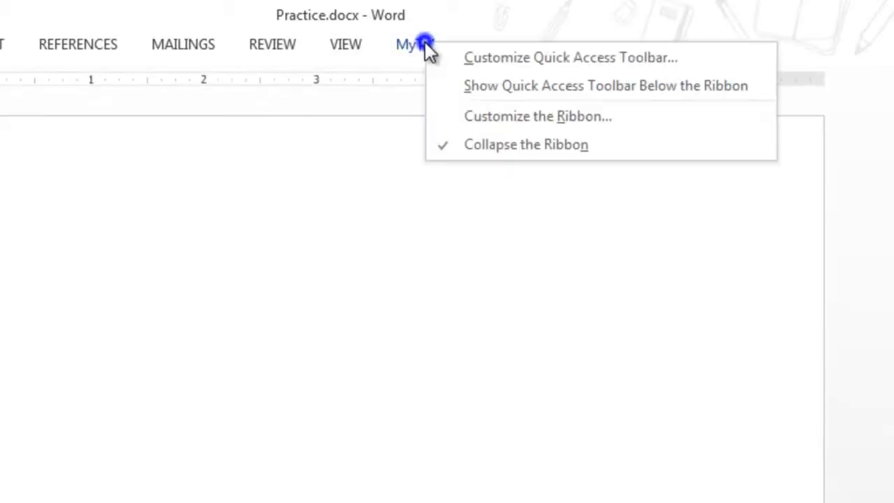
pyautogui.click(497, 146)
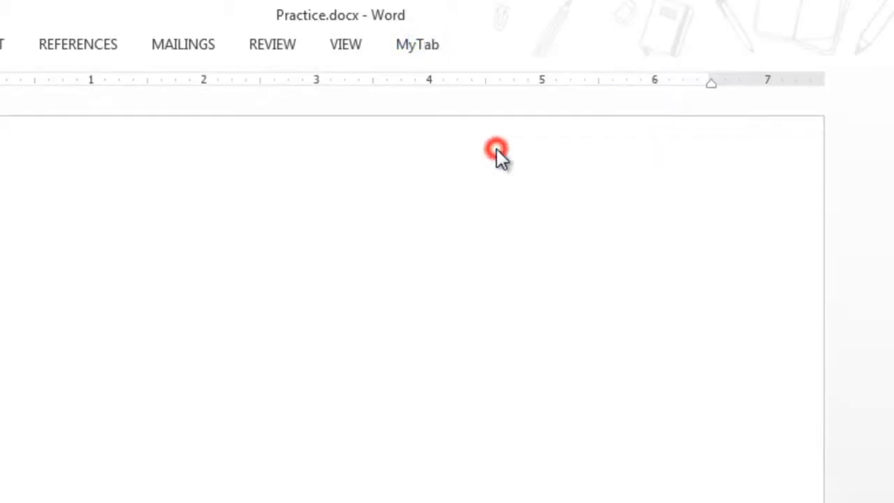
# Step: Reset all ribbon and Quick Access Toolbar customizations through the Customize Ribbon options and confirm the reset
pyautogui.rightClick(427, 48)
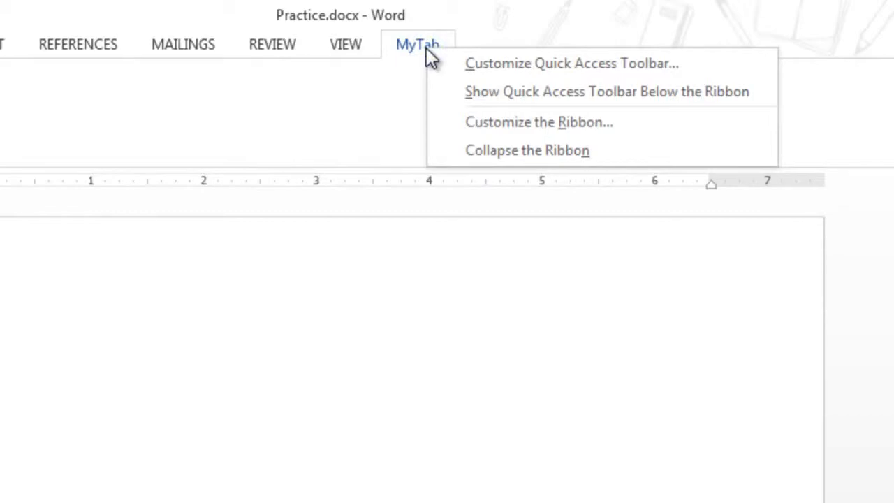
pyautogui.click(503, 124)
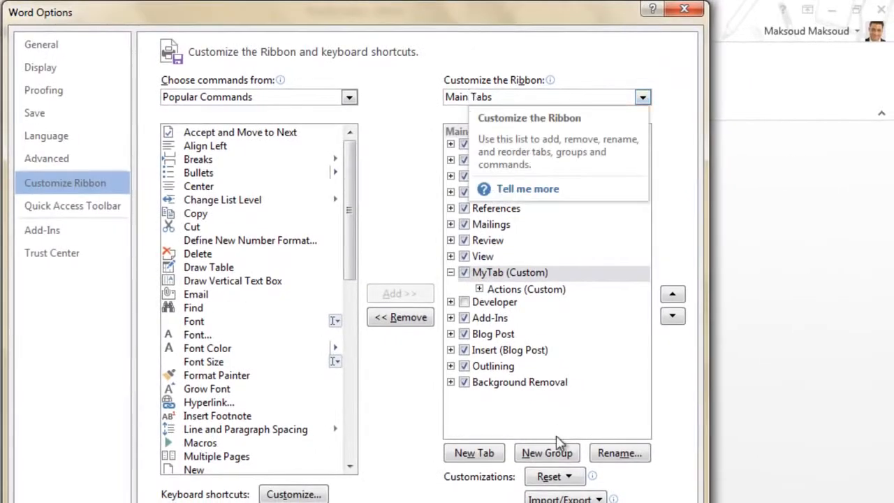
pyautogui.click(568, 478)
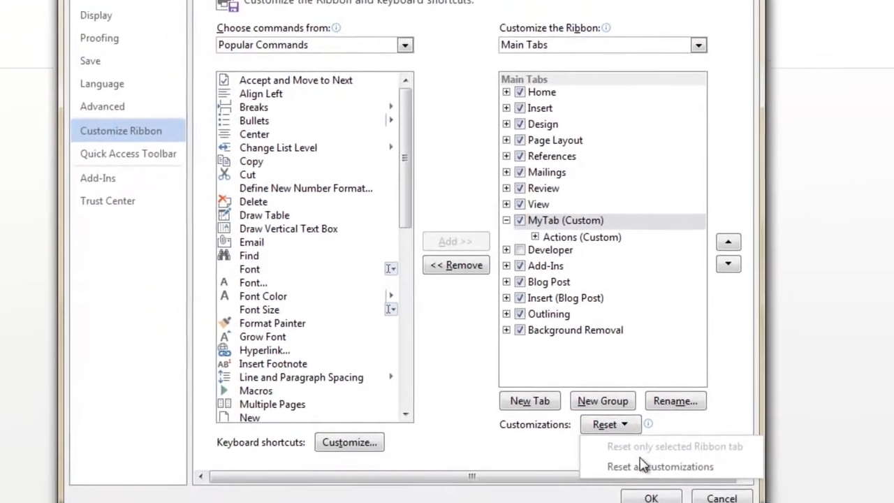
pyautogui.click(587, 502)
pyautogui.click(391, 271)
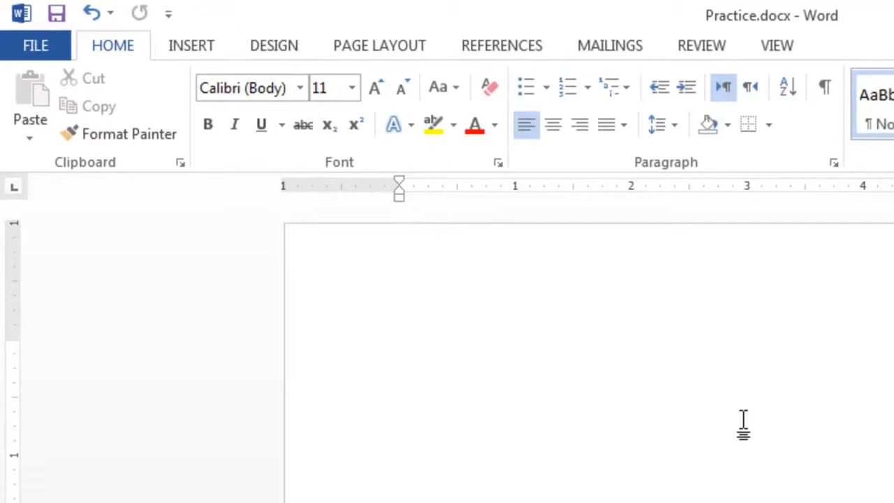
pyautogui.click(32, 46)
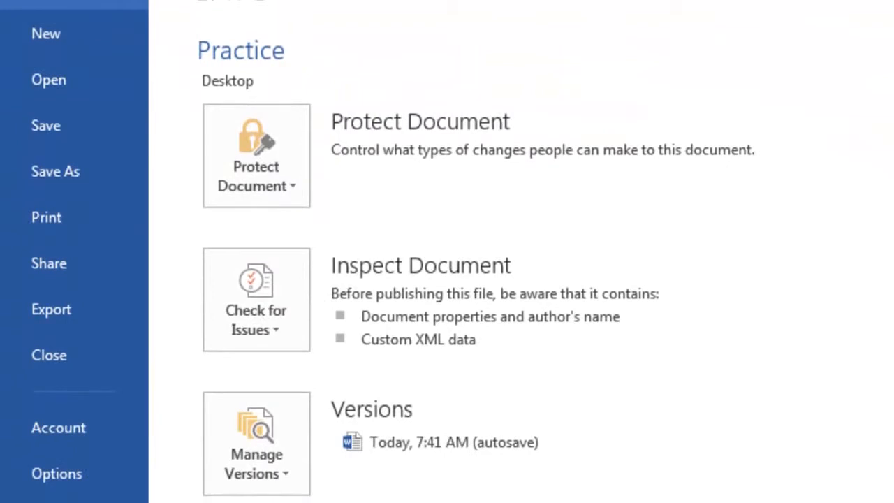
pyautogui.click(48, 23)
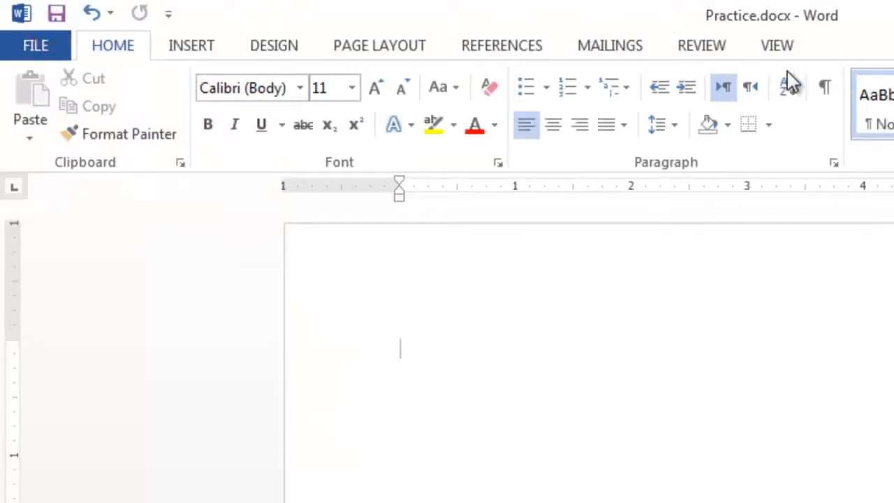
pyautogui.click(777, 44)
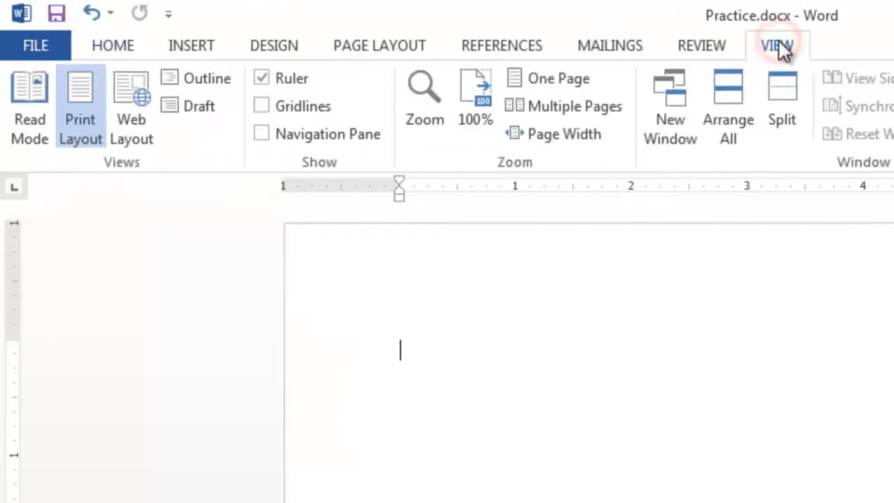
pyautogui.rightClick(779, 42)
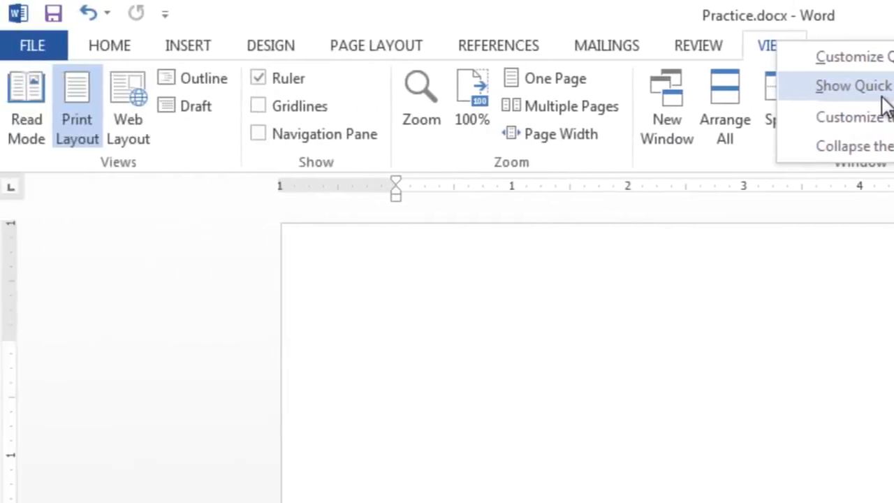
pyautogui.click(683, 443)
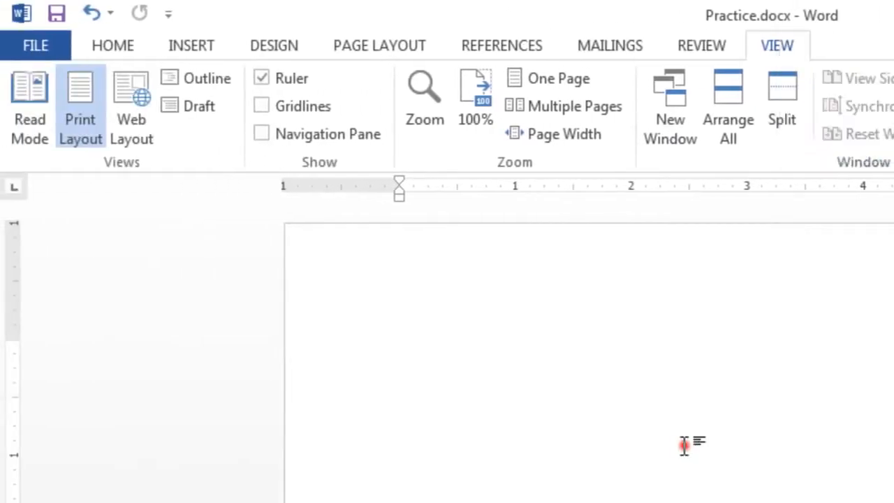
# Step: Add the Email and Quick Print commands to the Quick Access Toolbar
pyautogui.click(170, 15)
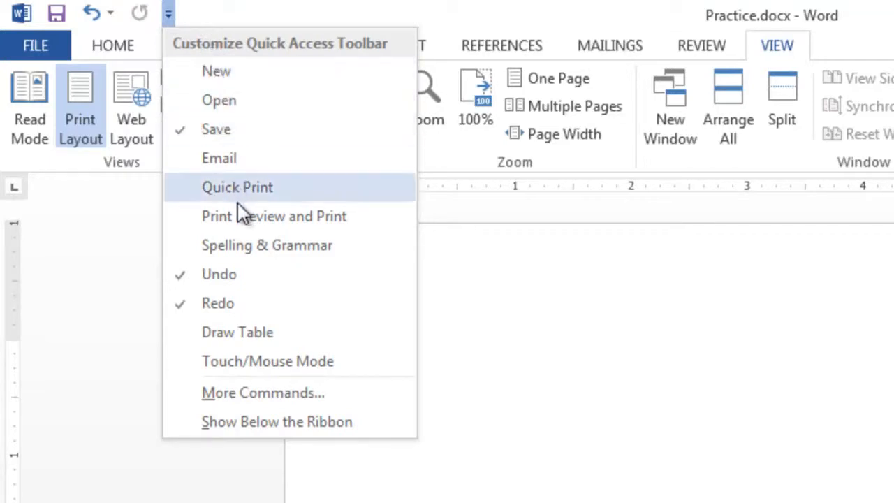
pyautogui.click(236, 159)
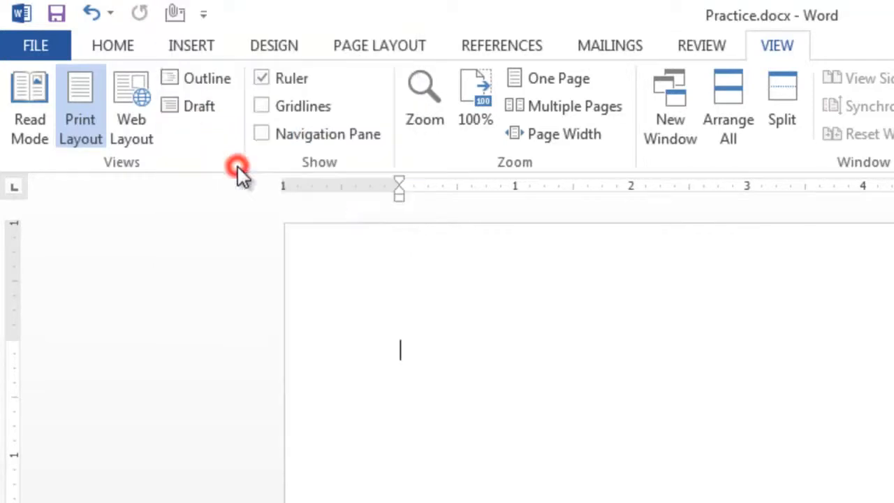
pyautogui.click(202, 15)
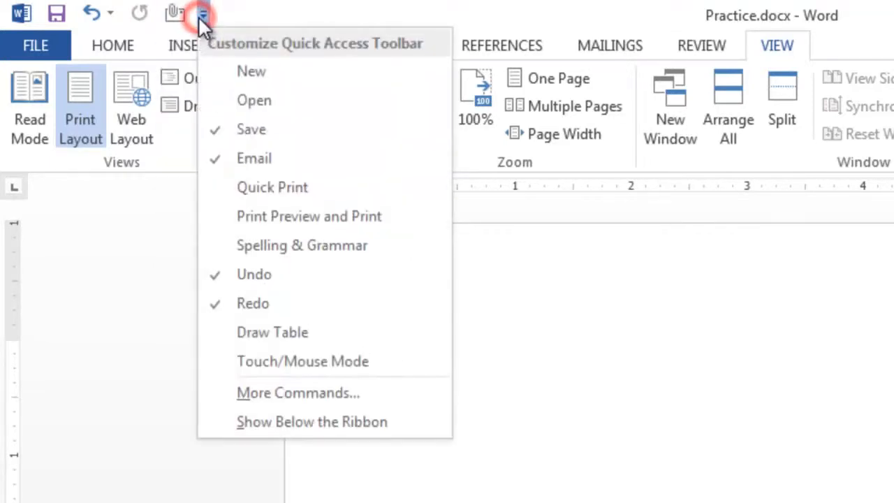
pyautogui.click(252, 195)
# Step: Show the Quick Access Toolbar below the ribbon and return it to its place above the ribbon
pyautogui.click(238, 12)
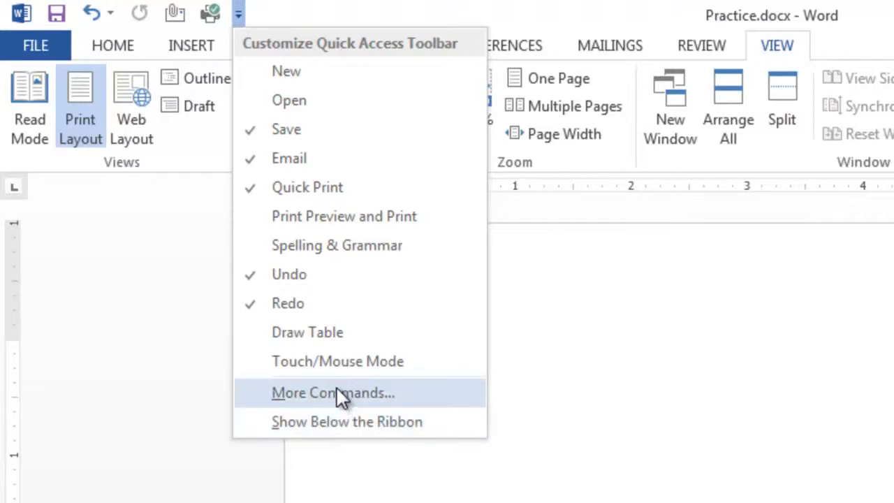
pyautogui.click(353, 424)
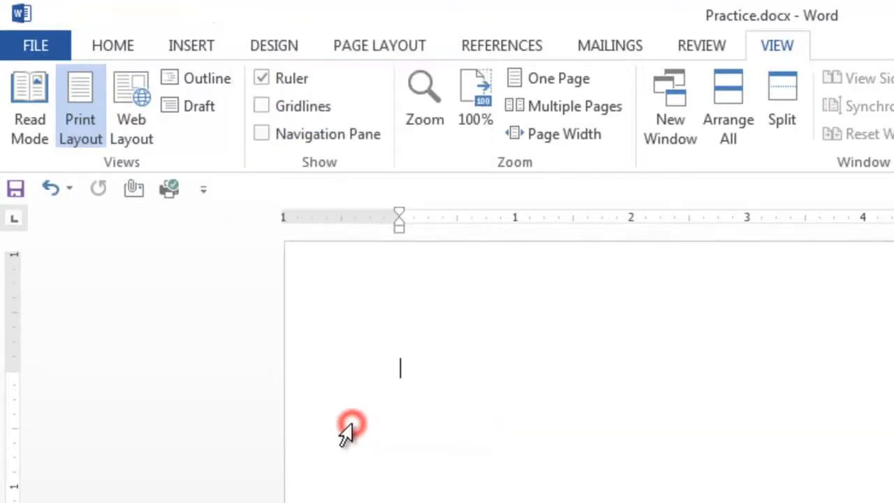
pyautogui.click(202, 188)
pyautogui.click(270, 455)
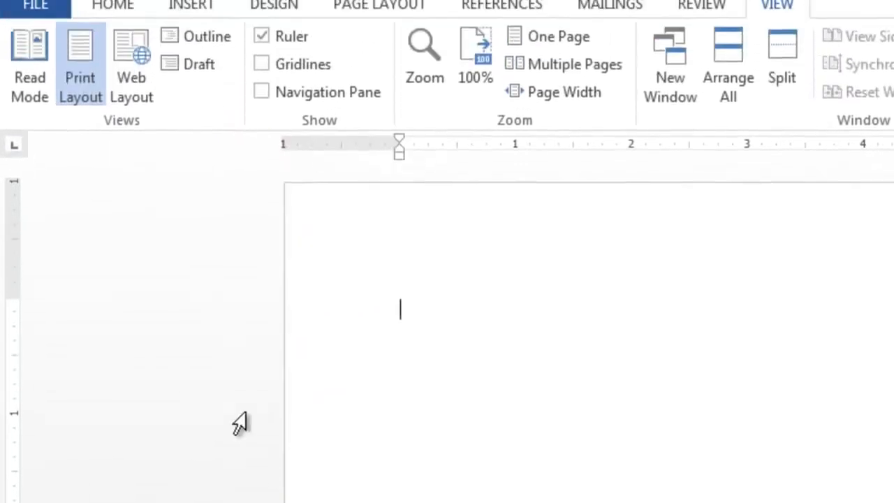
# Step: Open the Quick Access Toolbar options and remove Quick Print and Email from the toolbar's command list
pyautogui.click(238, 16)
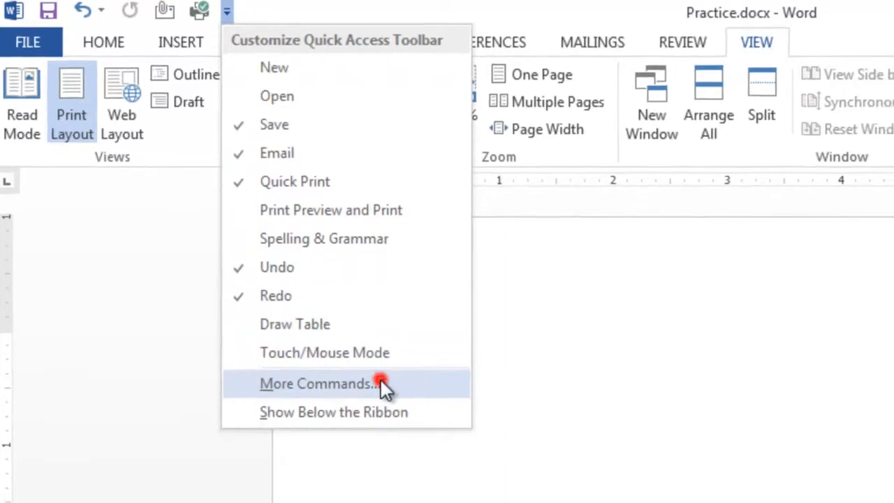
pyautogui.click(388, 393)
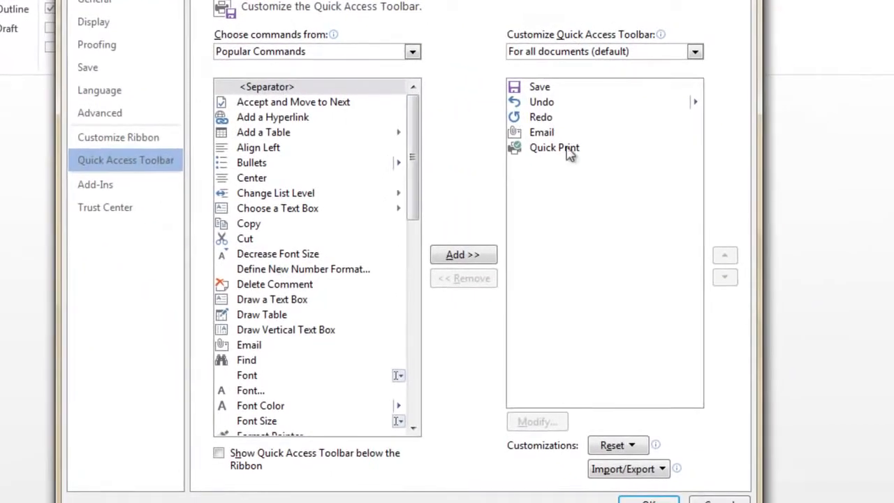
pyautogui.click(557, 149)
pyautogui.click(472, 279)
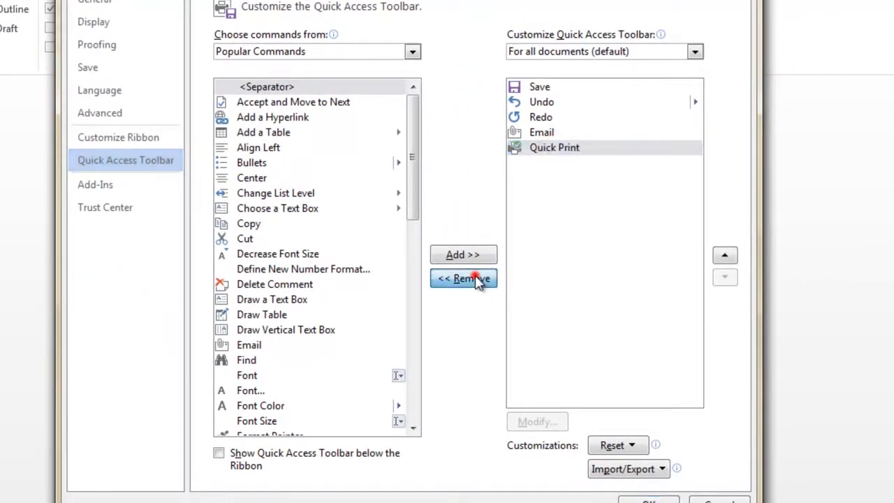
pyautogui.click(536, 134)
pyautogui.click(464, 278)
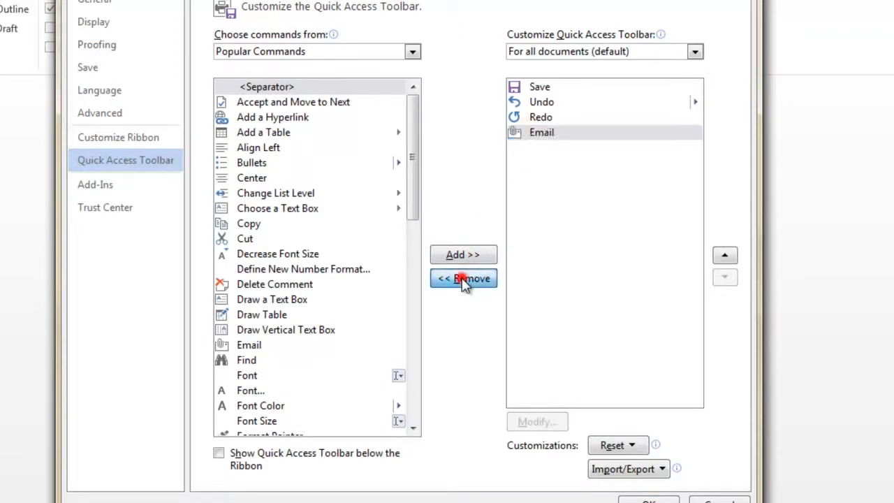
# Step: Add the Edit Shape command from All Commands to the Quick Access Toolbar, apply the change, and remove the command again
pyautogui.click(413, 52)
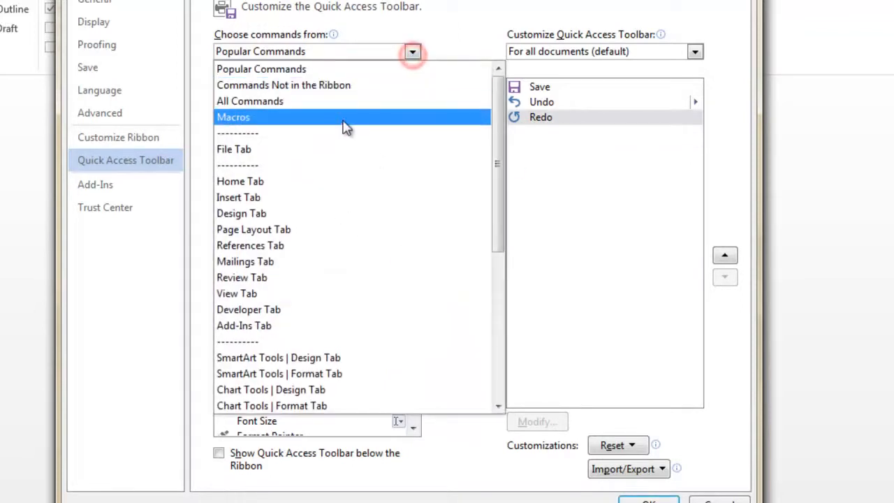
pyautogui.click(340, 119)
pyautogui.click(413, 52)
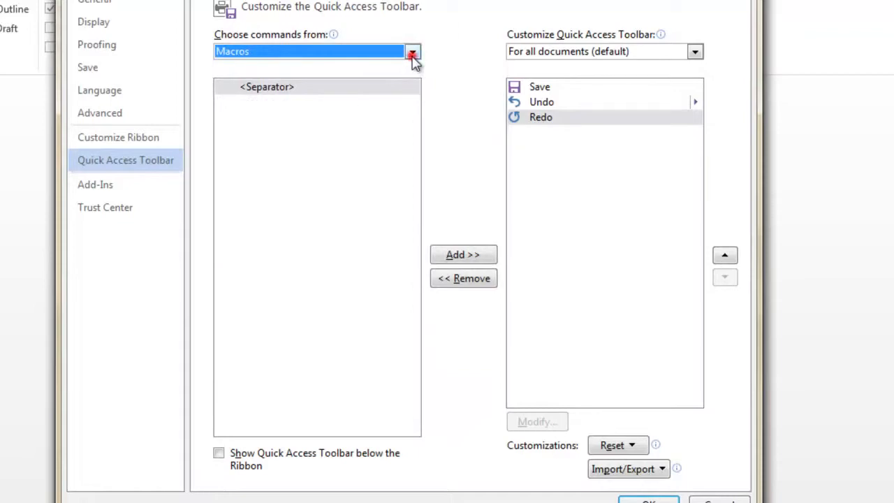
pyautogui.click(334, 105)
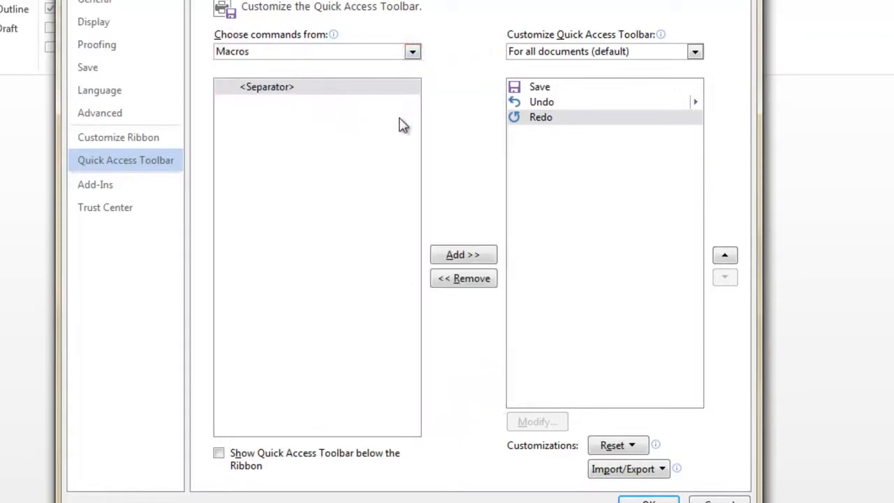
pyautogui.moveTo(416, 105); pyautogui.dragTo(416, 196)
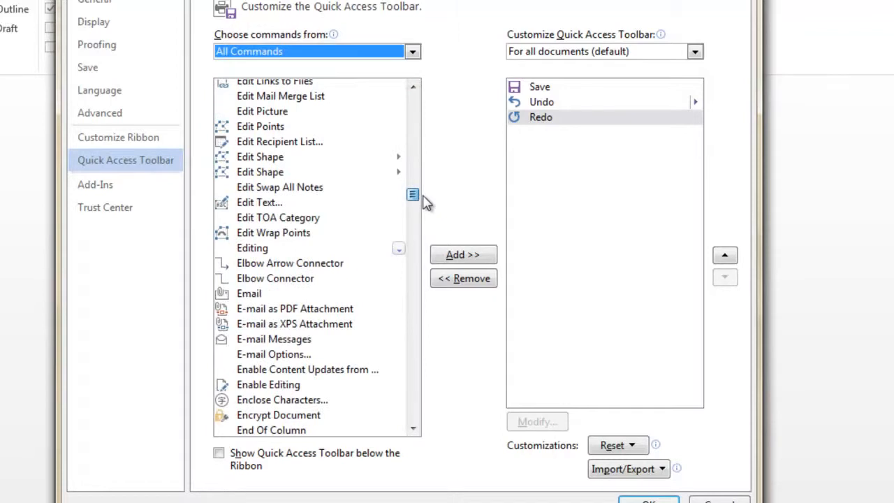
pyautogui.click(271, 158)
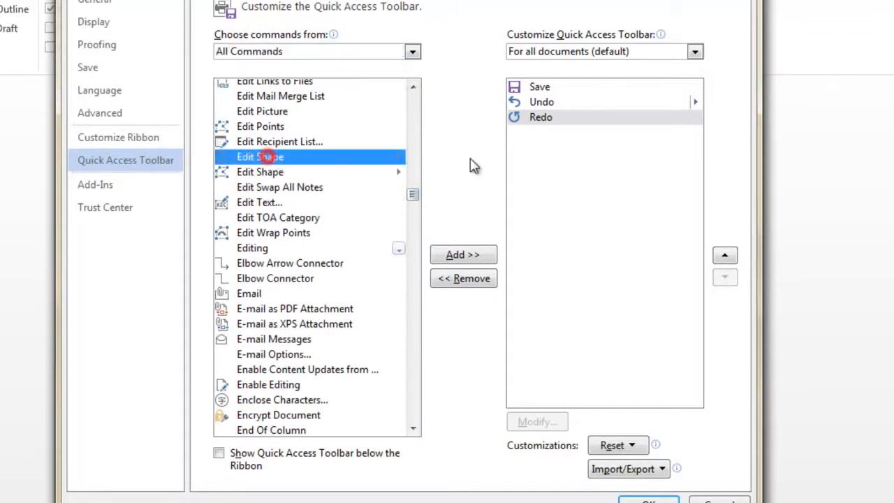
pyautogui.click(457, 255)
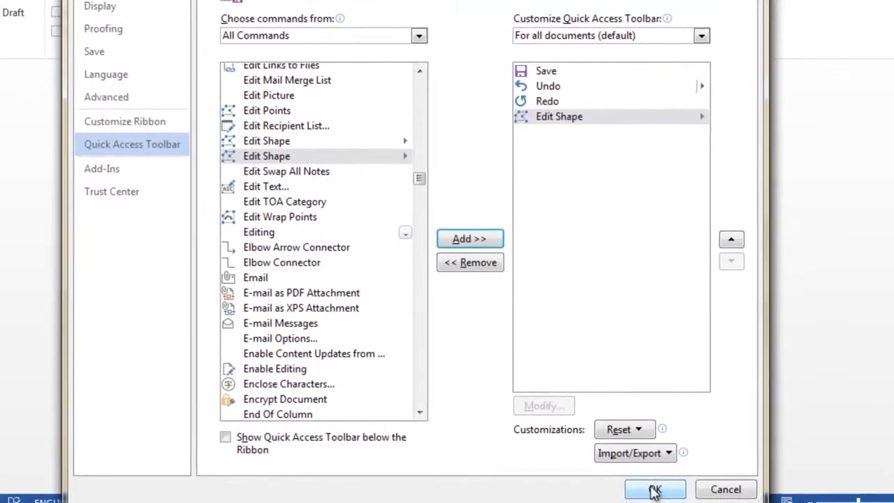
pyautogui.click(650, 500)
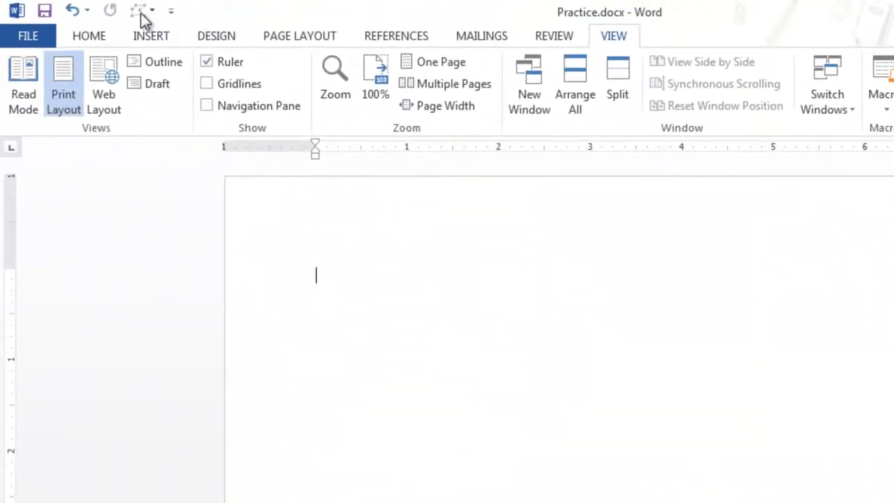
pyautogui.rightClick(140, 17)
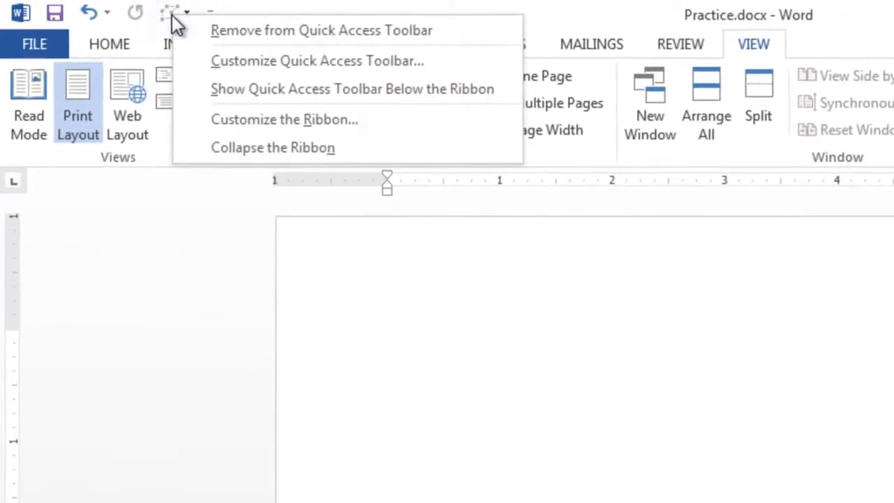
pyautogui.click(218, 30)
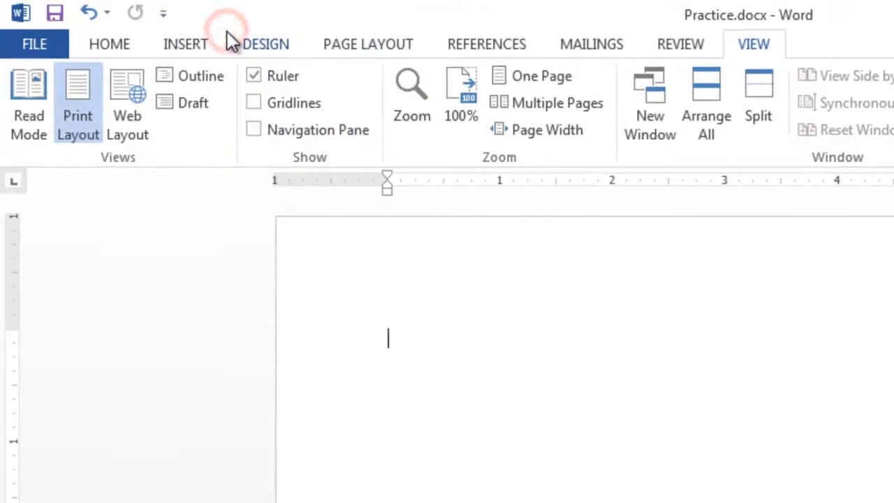
# Step: Add the Select Recipients command from the Mailings commands to the Quick Access Toolbar and remove it again
pyautogui.click(464, 44)
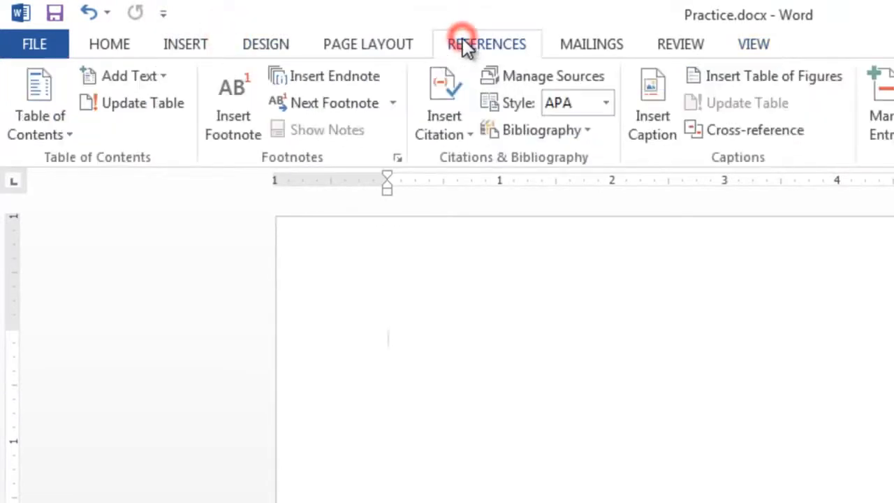
pyautogui.click(573, 50)
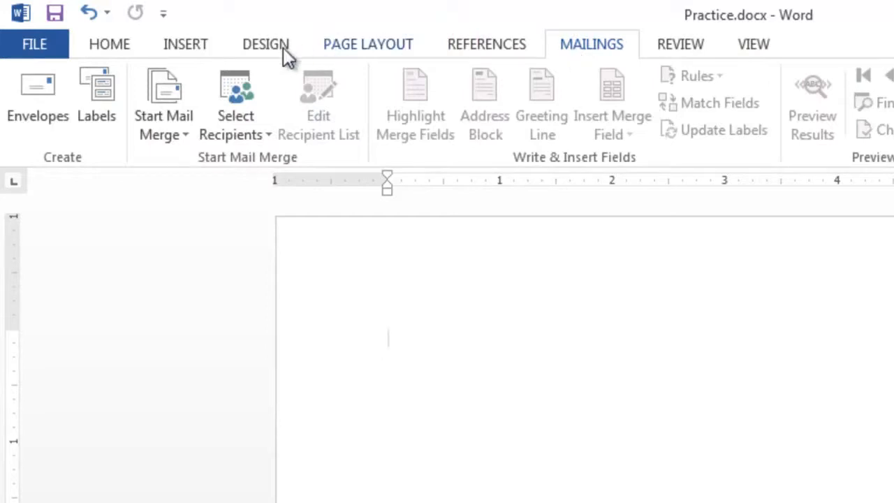
pyautogui.rightClick(238, 88)
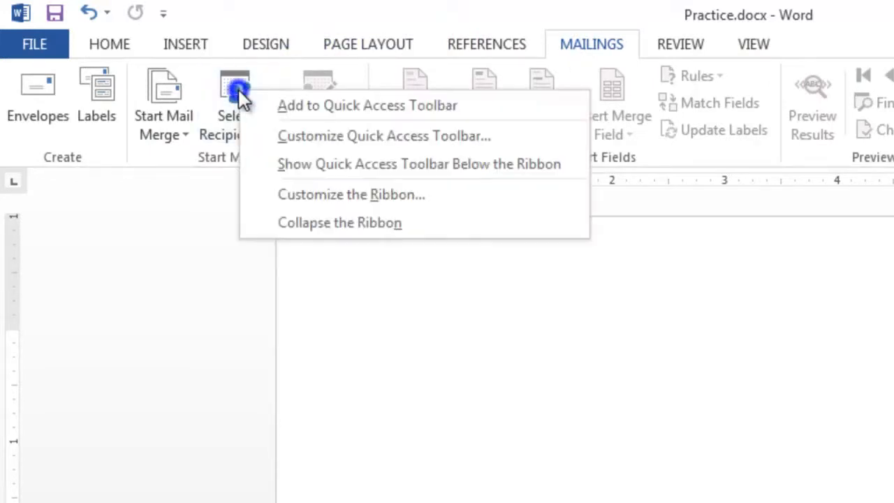
pyautogui.click(289, 108)
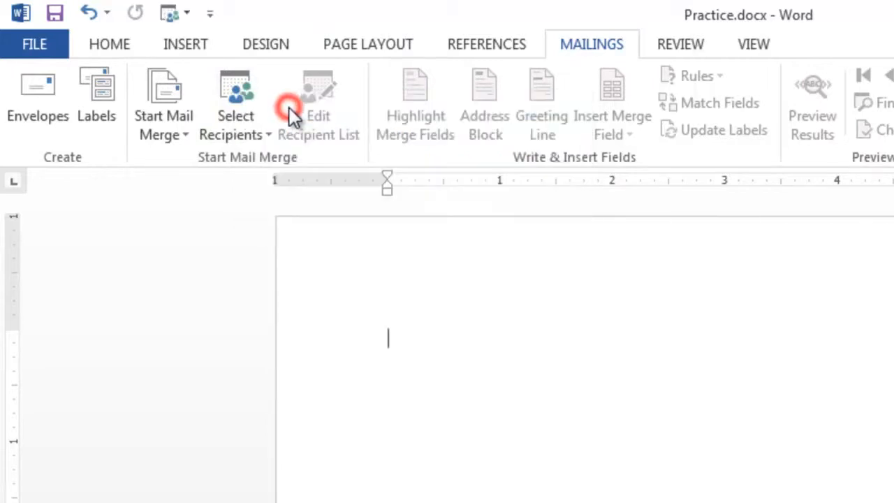
pyautogui.rightClick(173, 19)
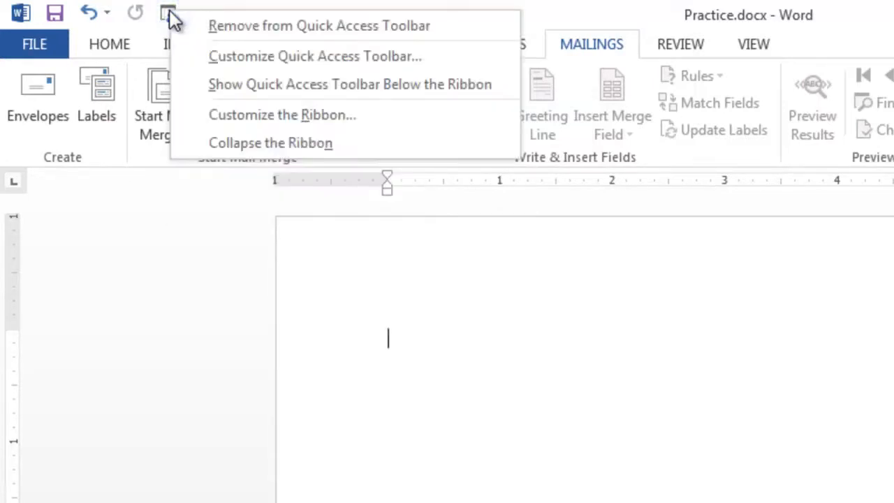
pyautogui.click(226, 30)
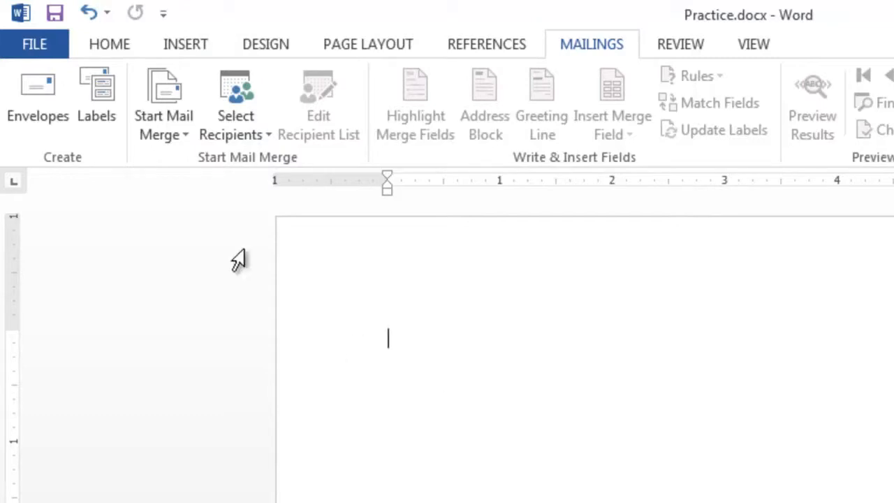
# Step: Open Word Options and review the Customize Ribbon, Quick Access Toolbar, Add-Ins and Trust Center pages
pyautogui.click(33, 48)
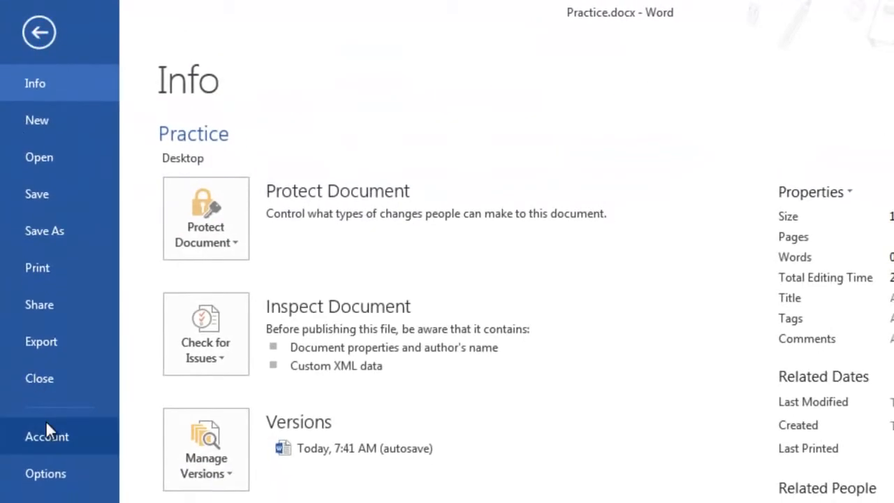
pyautogui.click(45, 482)
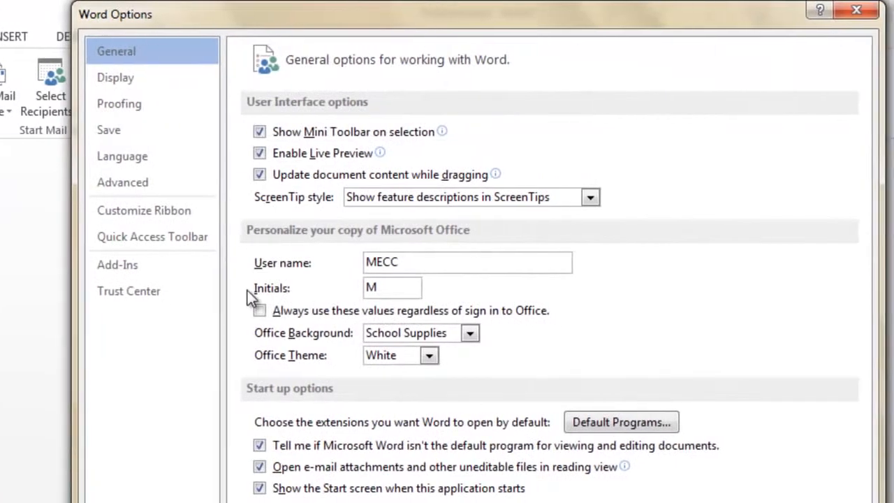
pyautogui.click(293, 207)
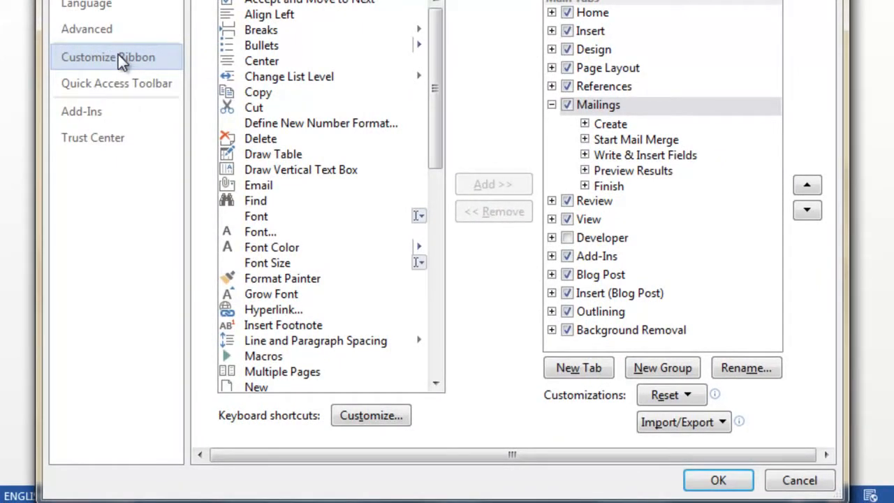
pyautogui.click(123, 83)
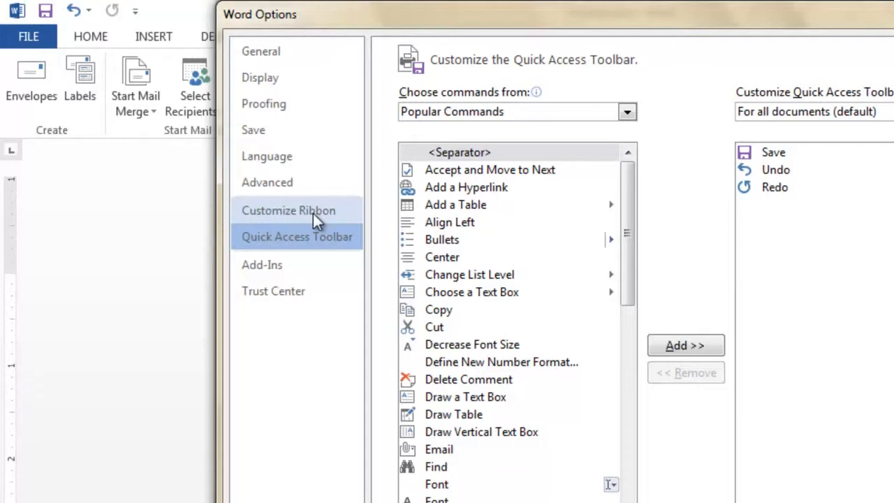
pyautogui.click(280, 262)
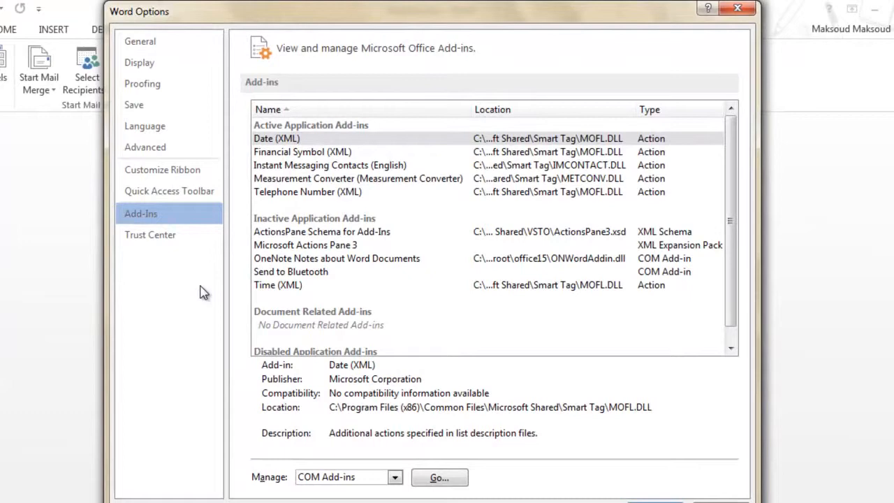
pyautogui.click(164, 238)
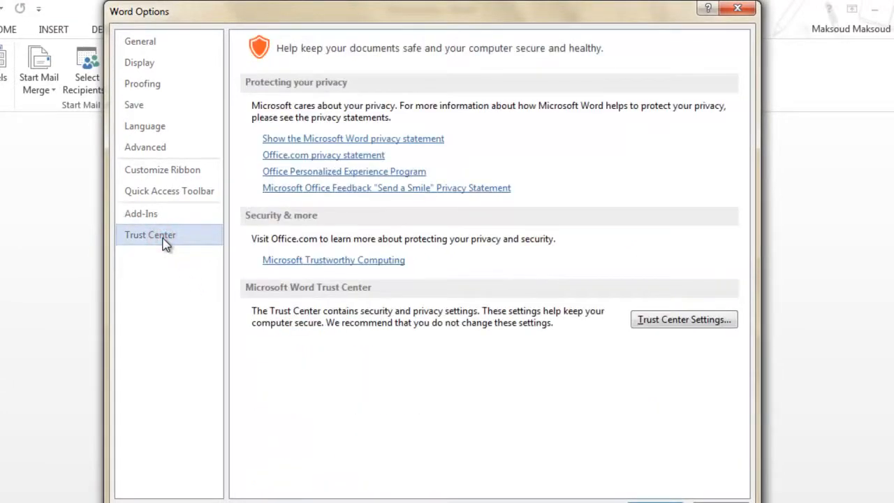
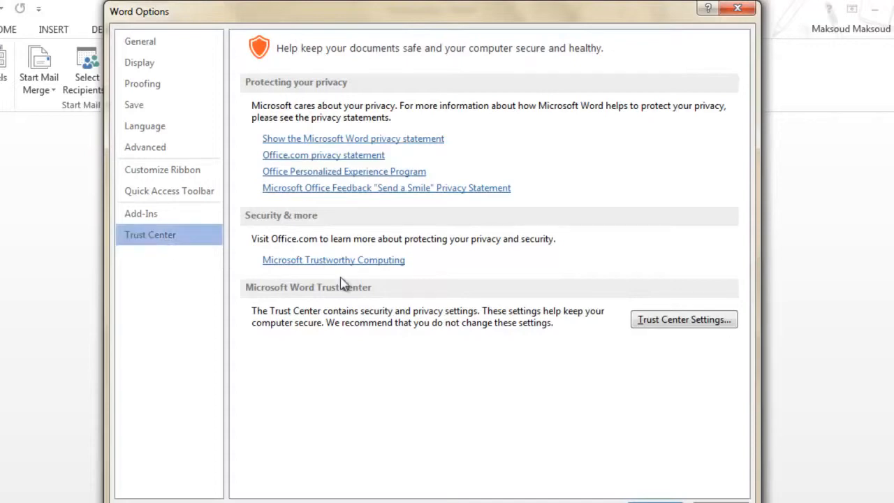
# Step: Open the Trust Center settings and try the macro options for enabling all macros and disabling all macros without notification
pyautogui.click(660, 320)
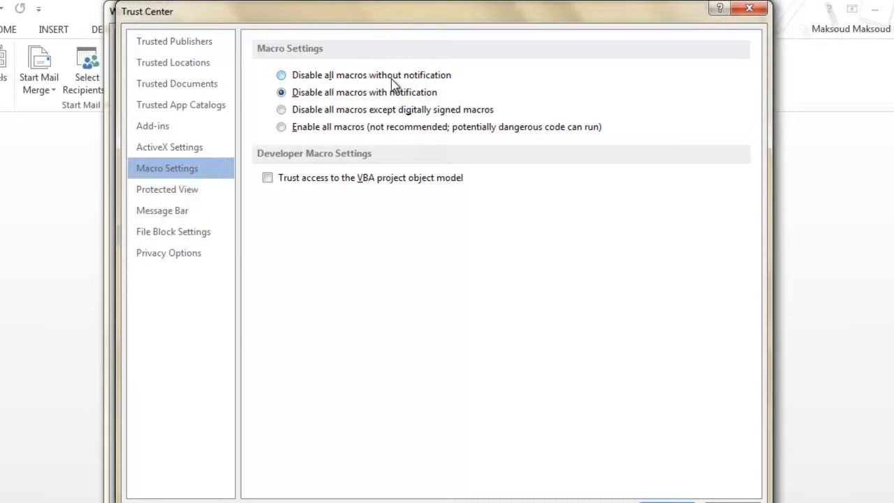
pyautogui.click(341, 129)
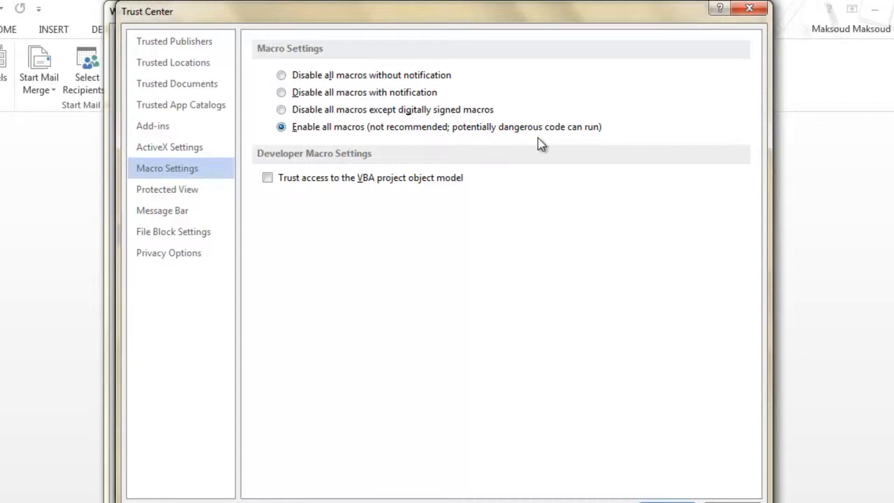
pyautogui.click(320, 75)
# Step: Examine the Trust Center pages from Trusted Publishers through Privacy Options, cancel the Trust Center settings, and close Word Options
pyautogui.click(183, 43)
pyautogui.click(180, 64)
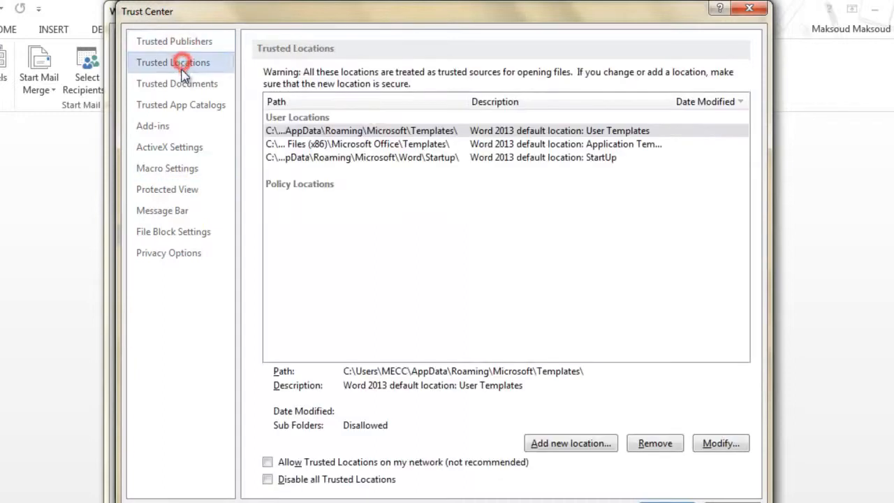
pyautogui.click(183, 84)
pyautogui.click(180, 107)
pyautogui.click(166, 127)
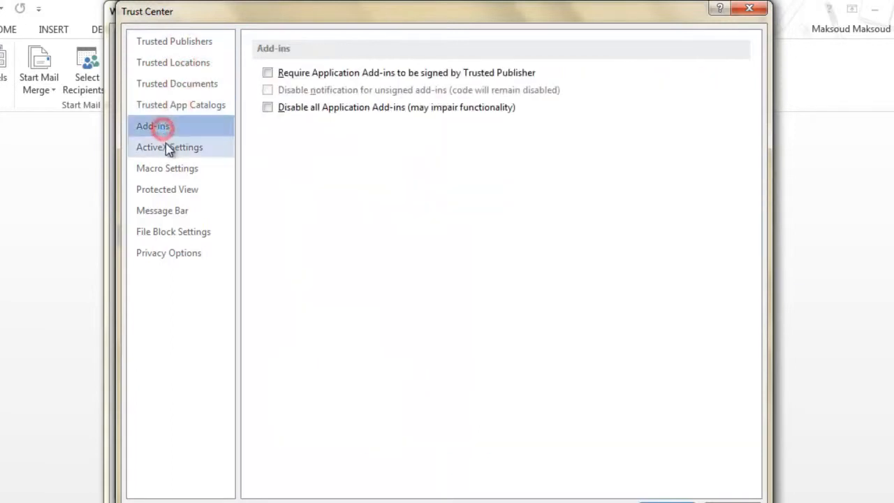
pyautogui.click(169, 147)
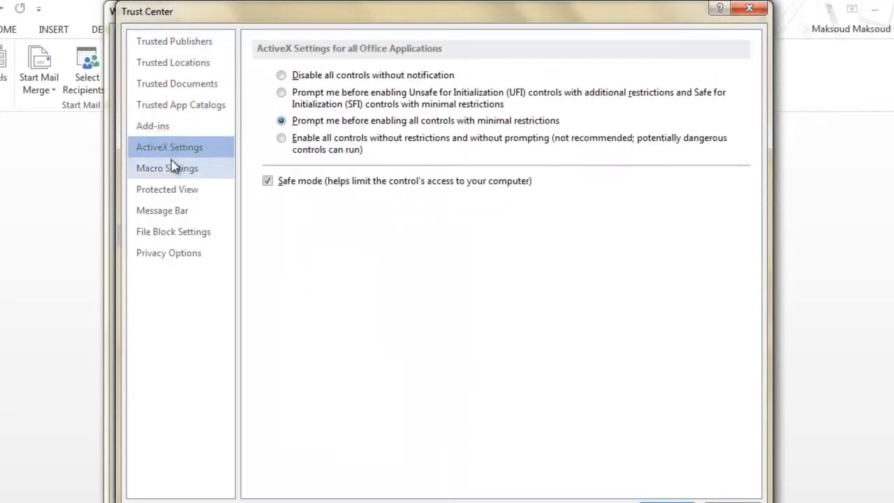
pyautogui.click(176, 168)
pyautogui.click(177, 152)
pyautogui.click(175, 190)
pyautogui.click(175, 211)
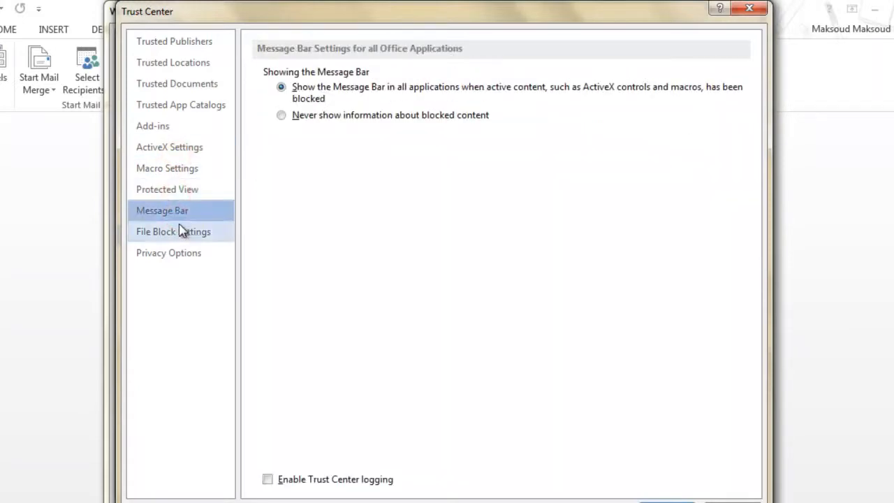
pyautogui.click(183, 231)
pyautogui.click(185, 253)
pyautogui.click(186, 238)
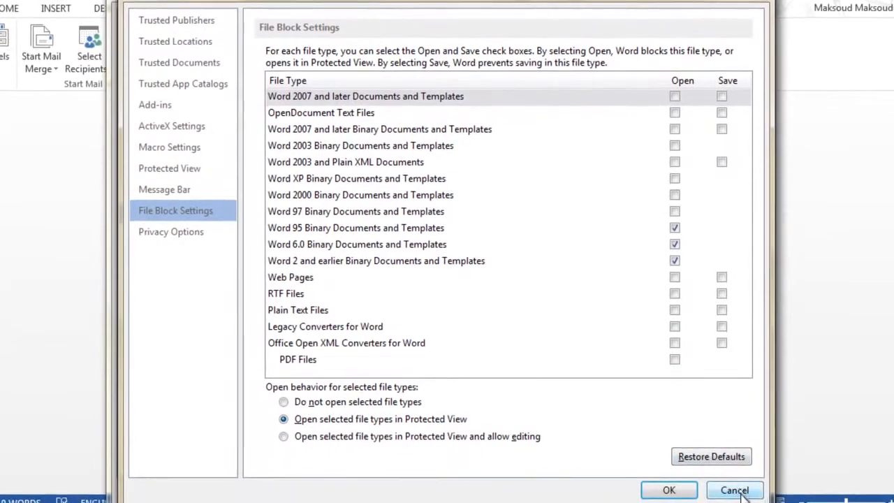
pyautogui.click(733, 489)
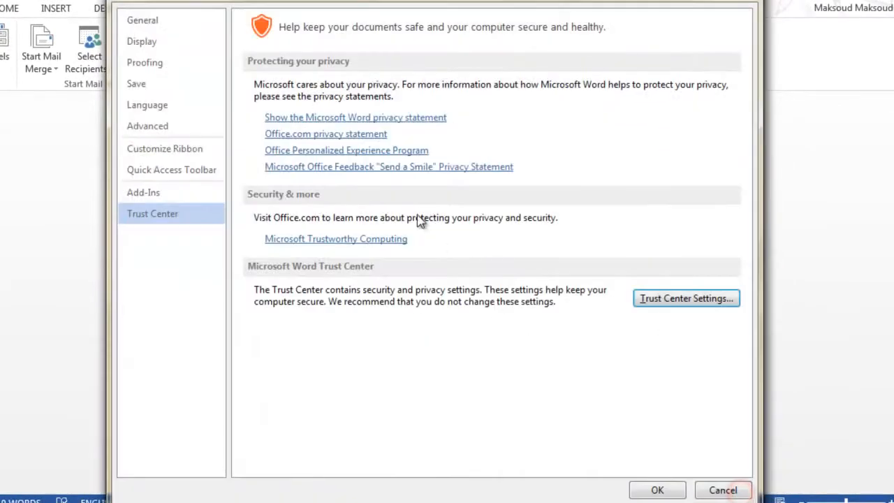
pyautogui.click(653, 491)
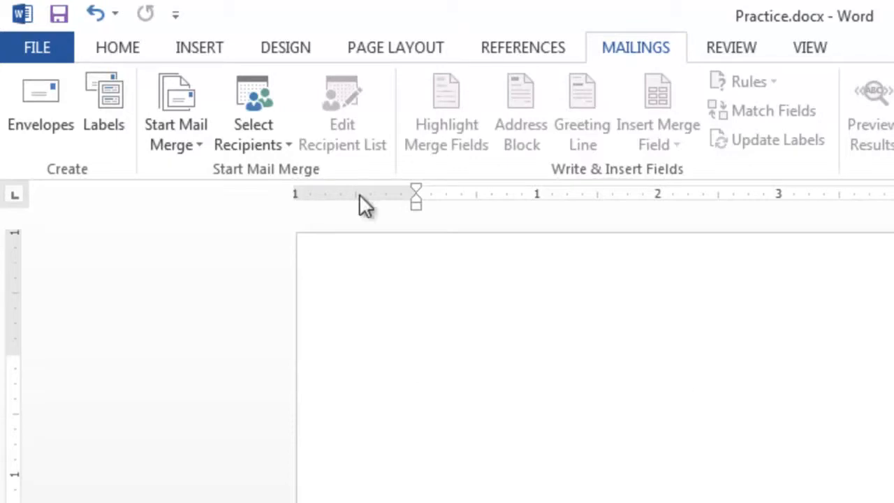
# Step: Look over the Insert commands, the Quick Access Toolbar's customization list and the signed-in account's menu
pyautogui.click(97, 48)
pyautogui.click(177, 43)
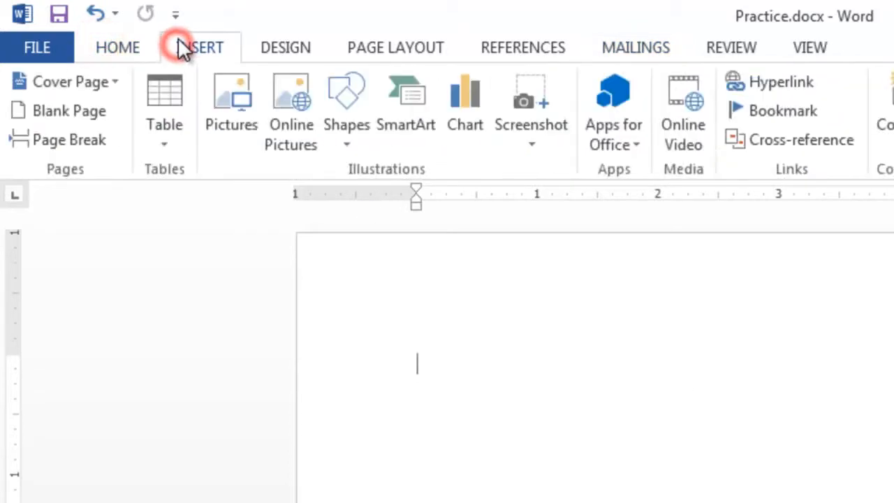
pyautogui.click(798, 14)
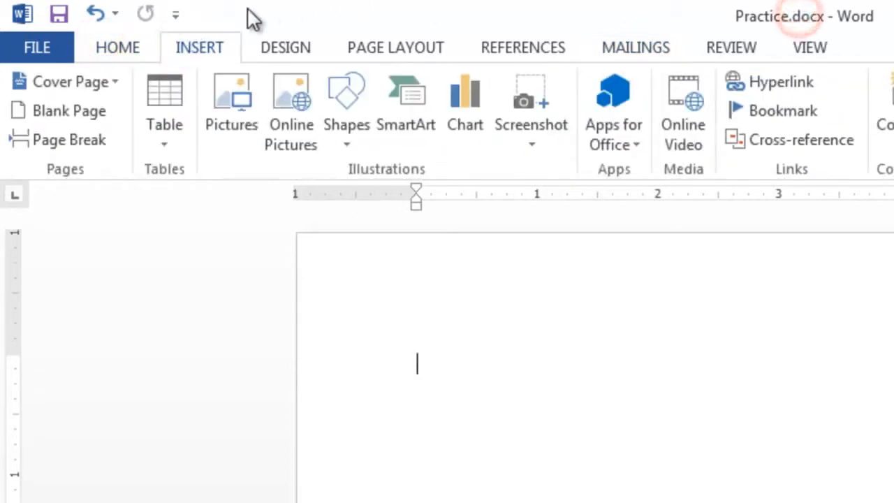
pyautogui.click(176, 14)
pyautogui.click(500, 9)
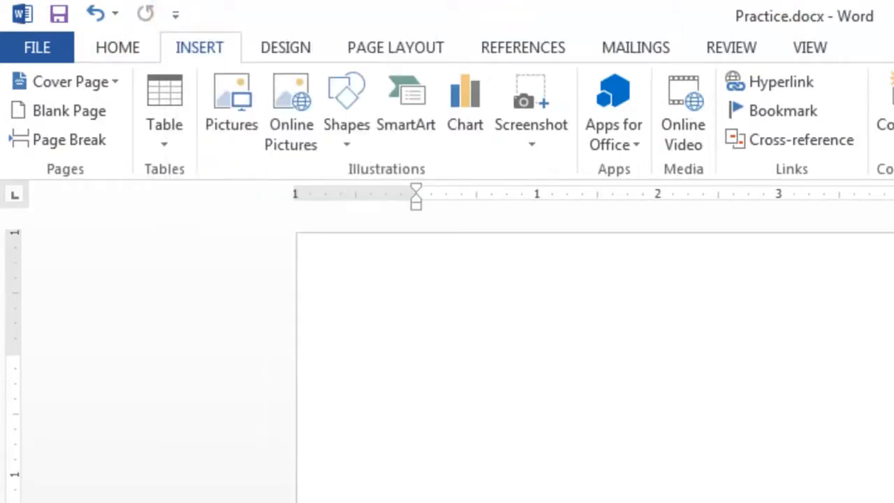
pyautogui.click(892, 30)
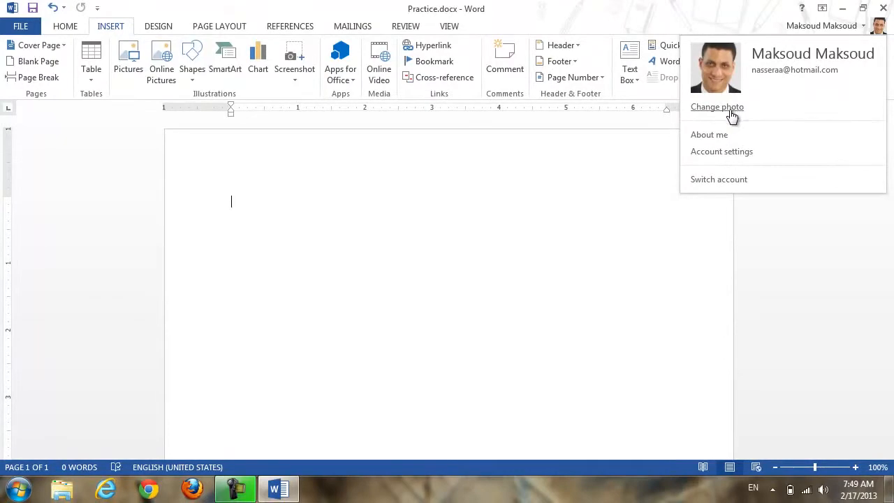
pyautogui.click(577, 231)
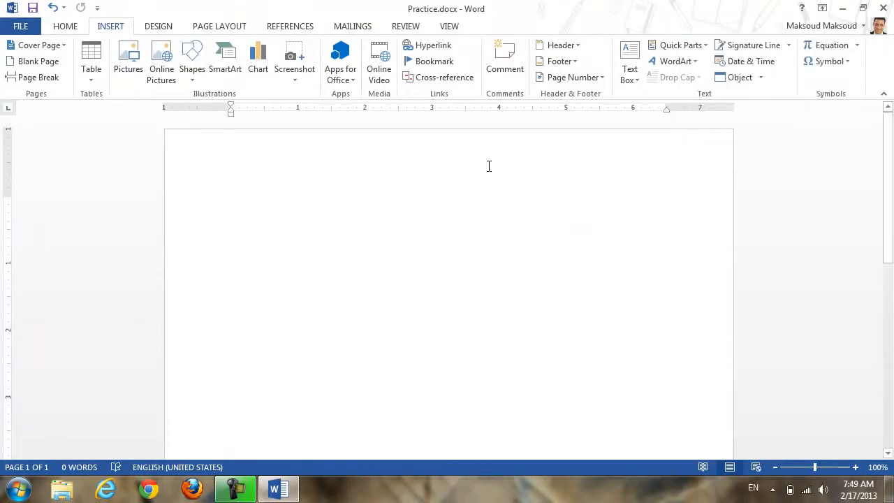
# Step: Close Practice.docx without saving its changes and reopen it from the recent documents
pyautogui.click(20, 26)
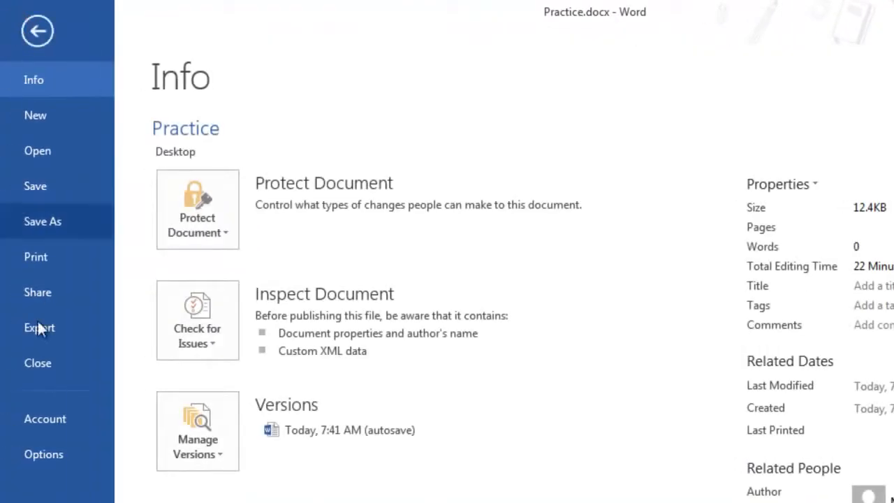
pyautogui.click(43, 368)
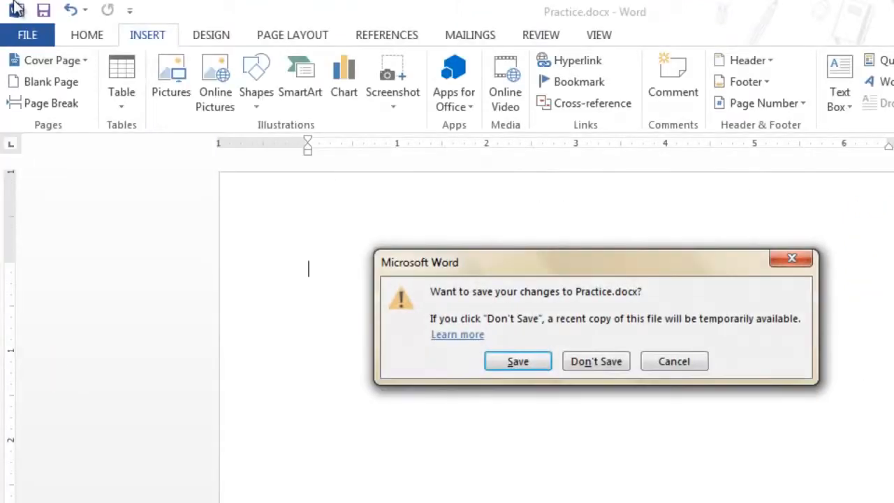
pyautogui.click(578, 362)
pyautogui.click(16, 12)
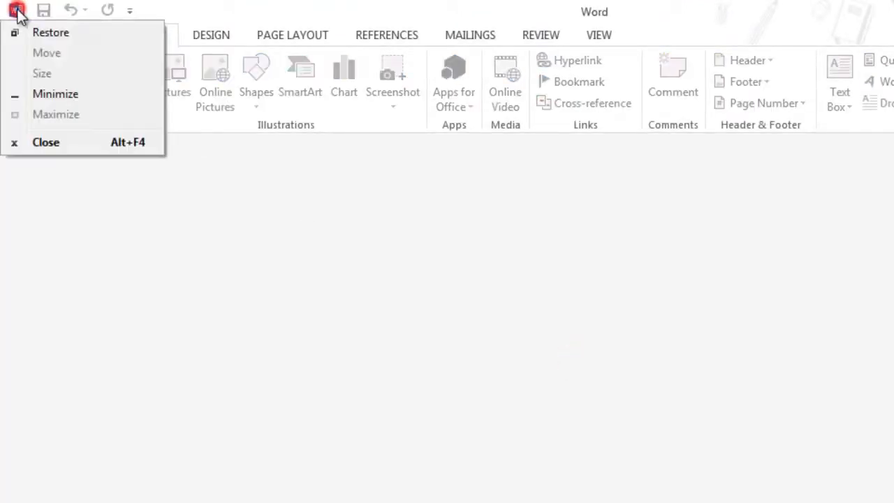
pyautogui.click(122, 239)
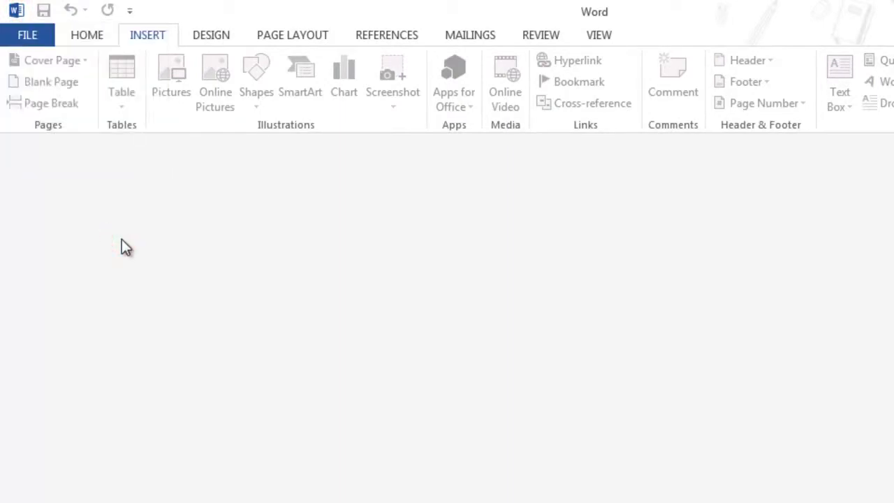
pyautogui.click(36, 39)
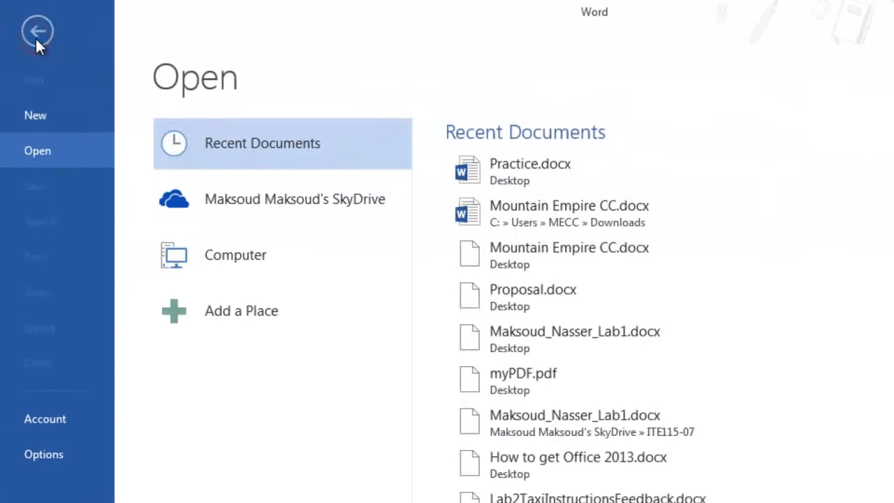
pyautogui.click(506, 175)
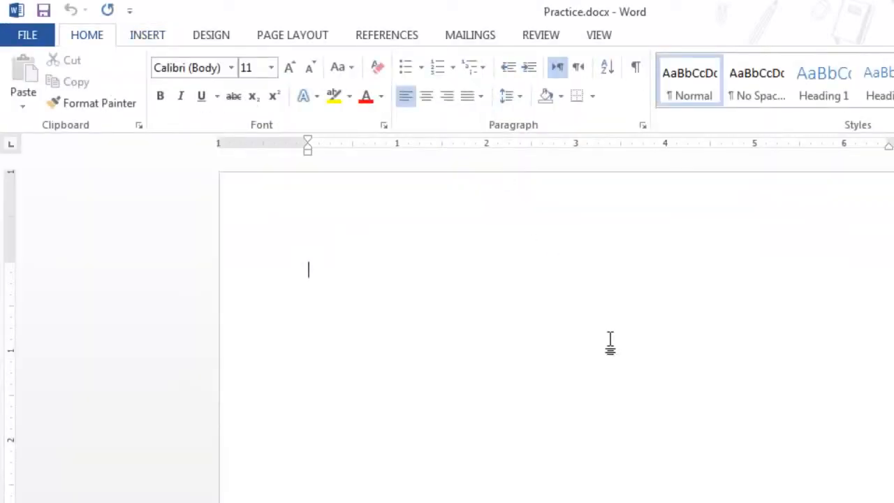
# Step: Generate sample paragraphs in the empty document with =rand() and display it in Print Layout view
pyautogui.write('=rand()')
pyautogui.press('Return')
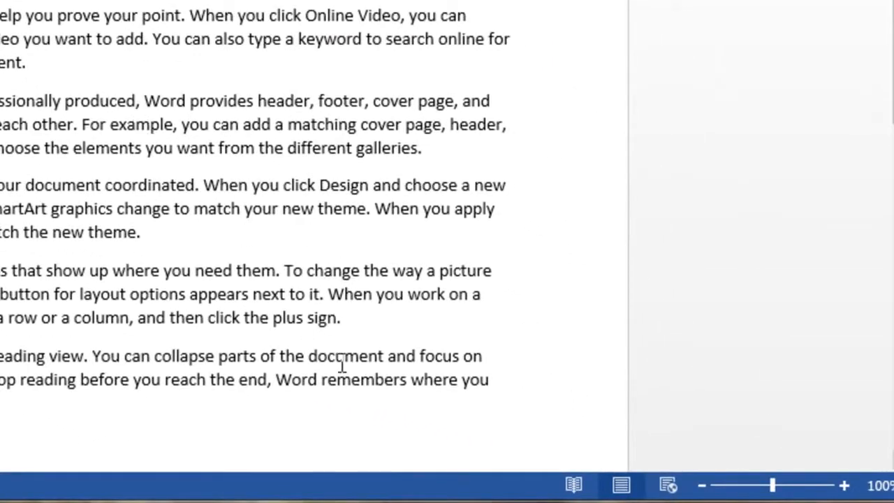
pyautogui.click(621, 488)
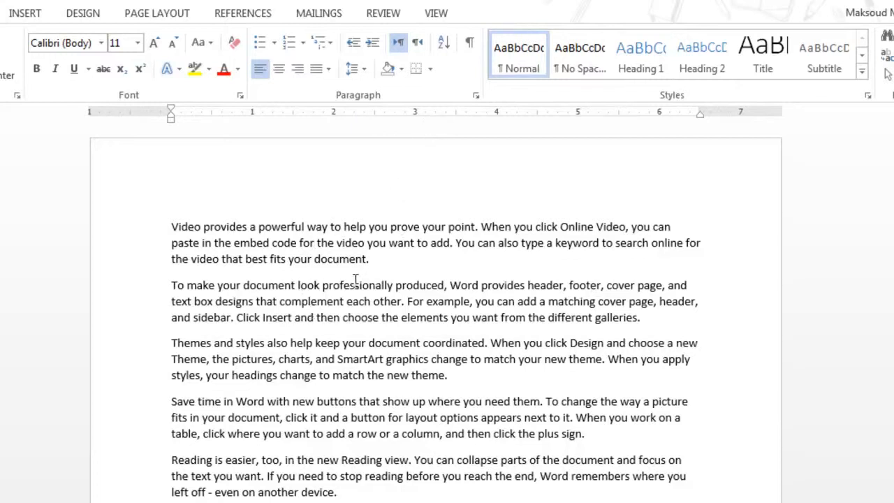
# Step: Select the first word "Video", select the whole first paragraph, and clear the selection
pyautogui.doubleClick(180, 227)
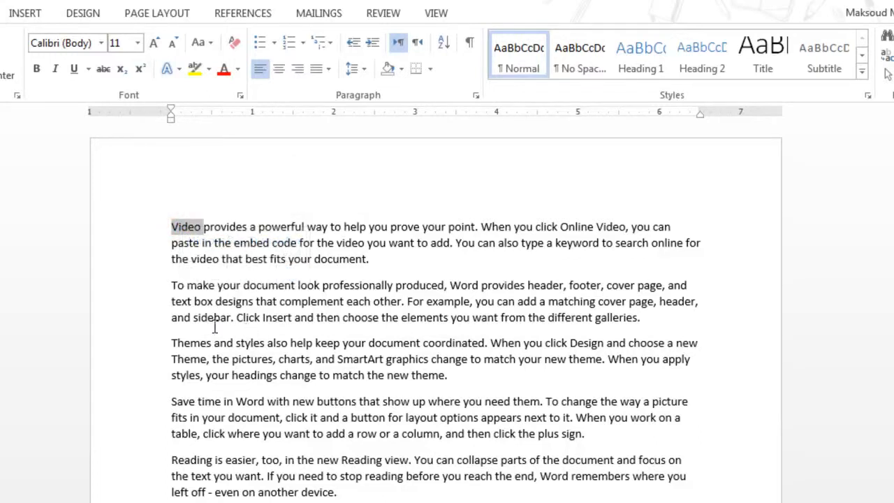
pyautogui.click(269, 259)
pyautogui.moveTo(170, 226); pyautogui.dragTo(379, 259)
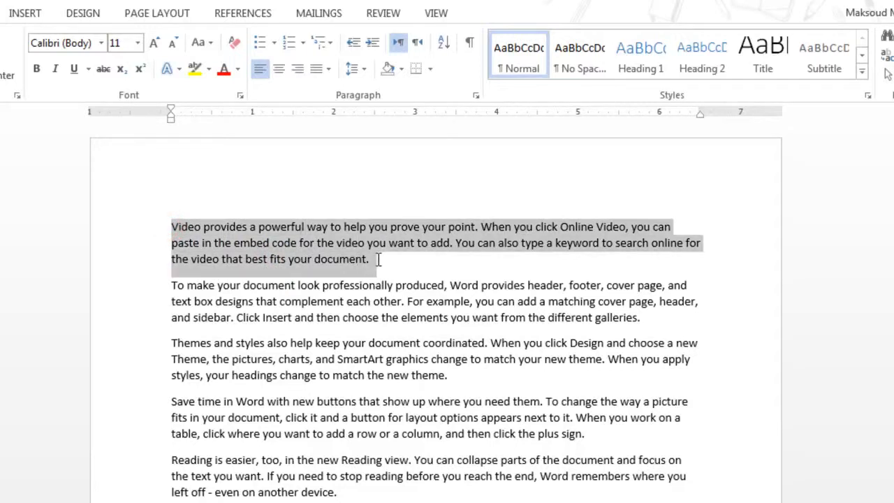
pyautogui.click(300, 247)
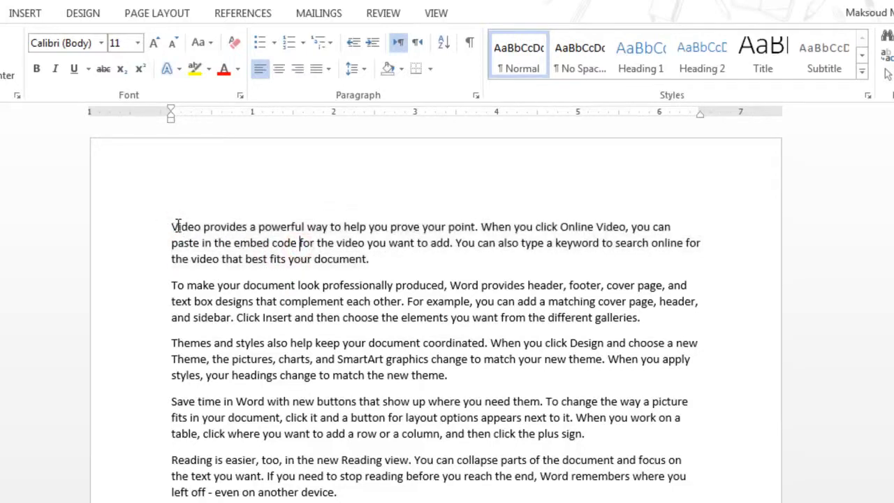
# Step: Select only the word "Video" at the start of the first paragraph and deselect it again
pyautogui.click(172, 225)
pyautogui.moveTo(176, 226); pyautogui.dragTo(202, 226)
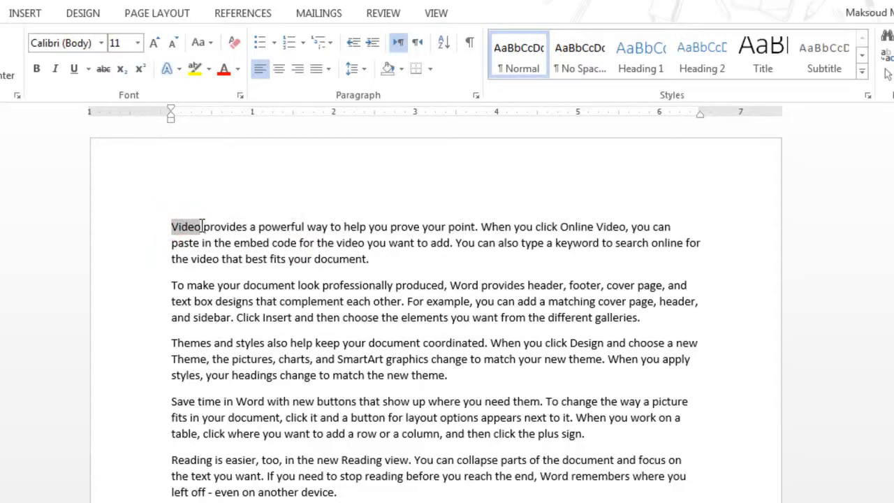
pyautogui.moveTo(202, 226); pyautogui.dragTo(202, 228)
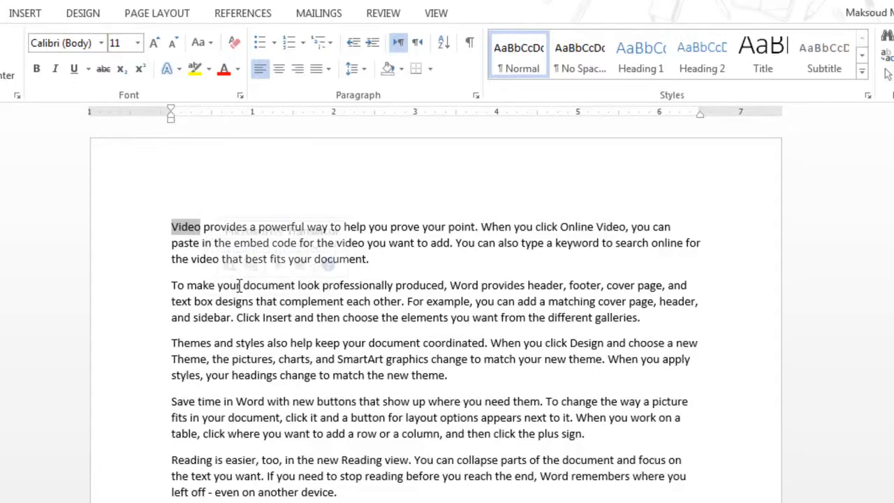
pyautogui.click(211, 243)
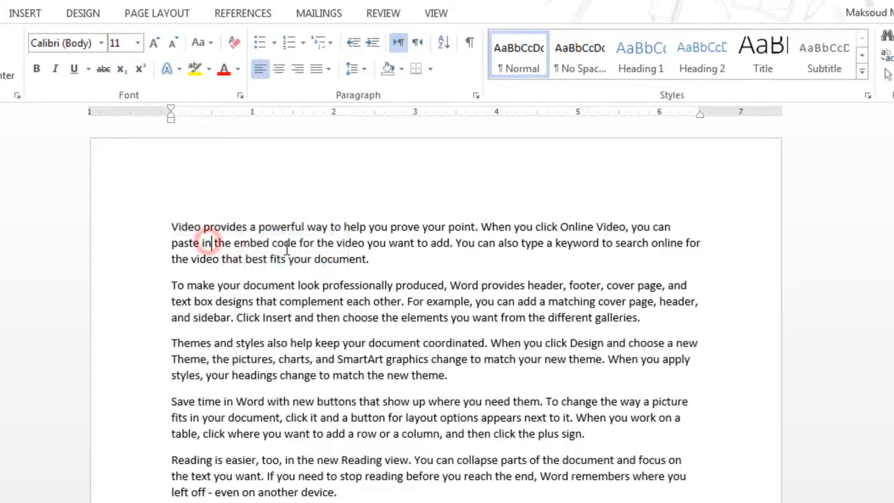
# Step: Select the words "code" and "the" in the first paragraph one after another, select the whole paragraph, and clear the selection
pyautogui.doubleClick(286, 246)
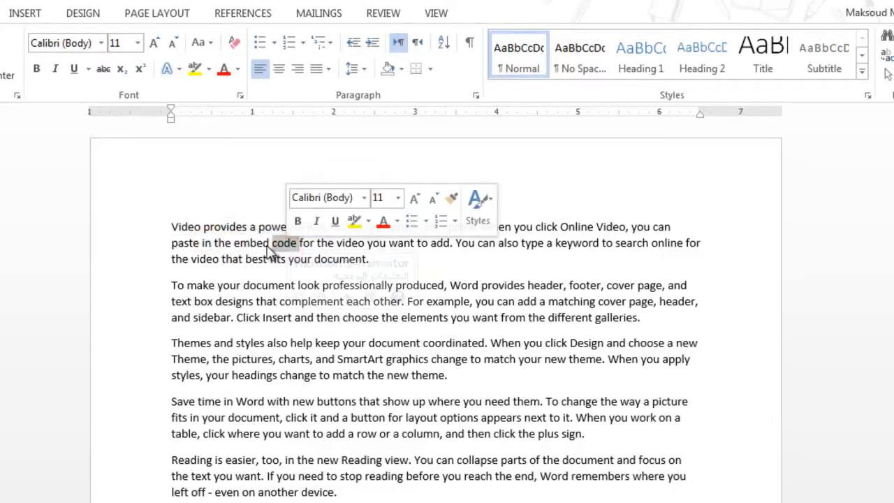
pyautogui.click(268, 244)
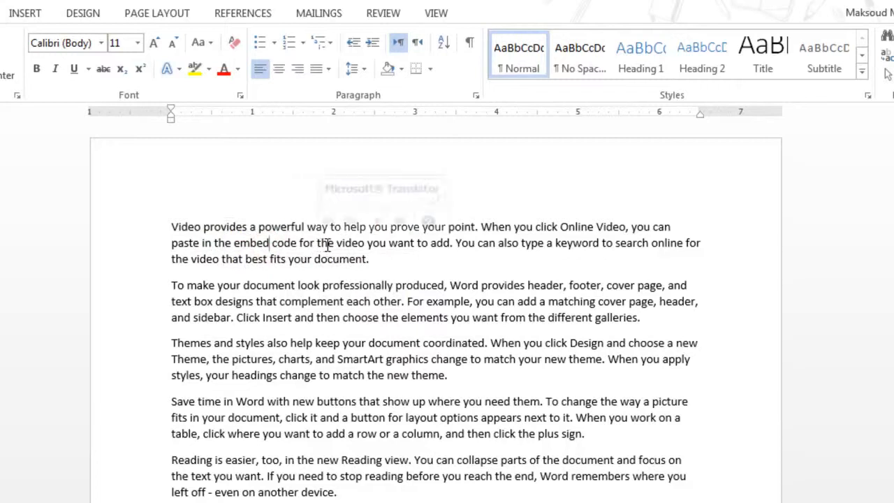
pyautogui.tripleClick(326, 244)
pyautogui.doubleClick(326, 245)
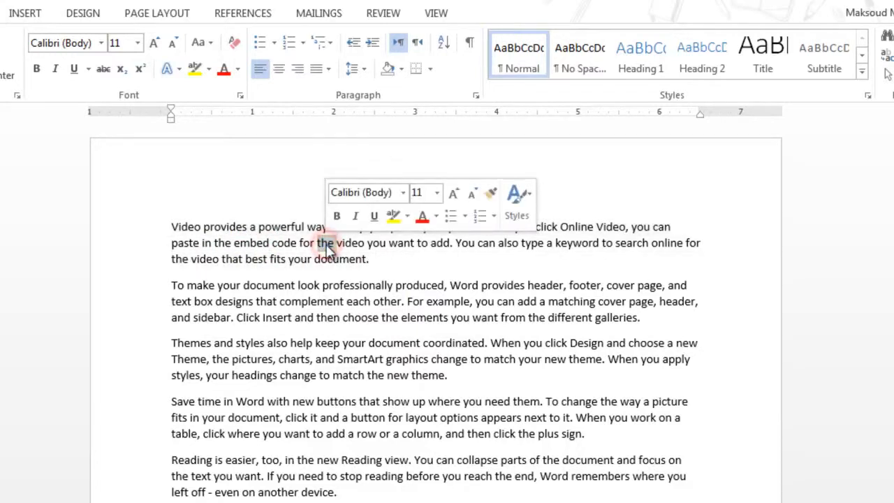
pyautogui.tripleClick(285, 244)
pyautogui.moveTo(437, 274)
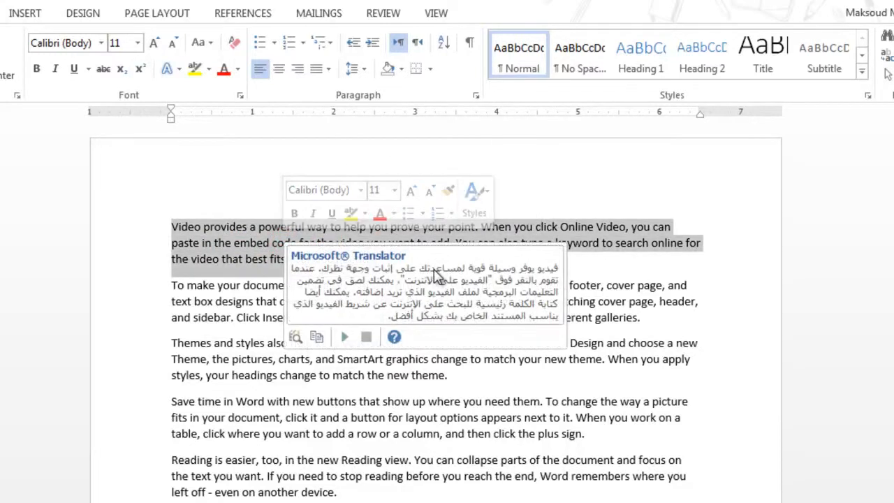
pyautogui.click(192, 313)
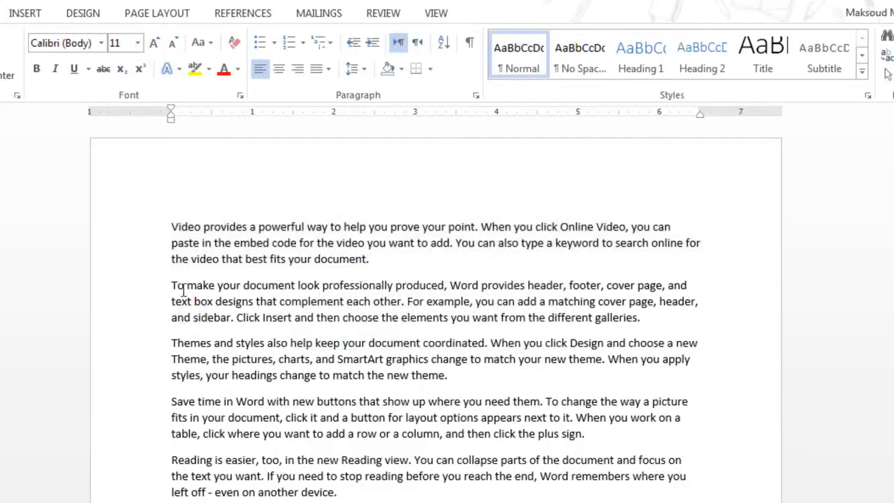
# Step: Select the first line, extend the selection to the first paragraph and the whole document, and clear it
pyautogui.click(123, 232)
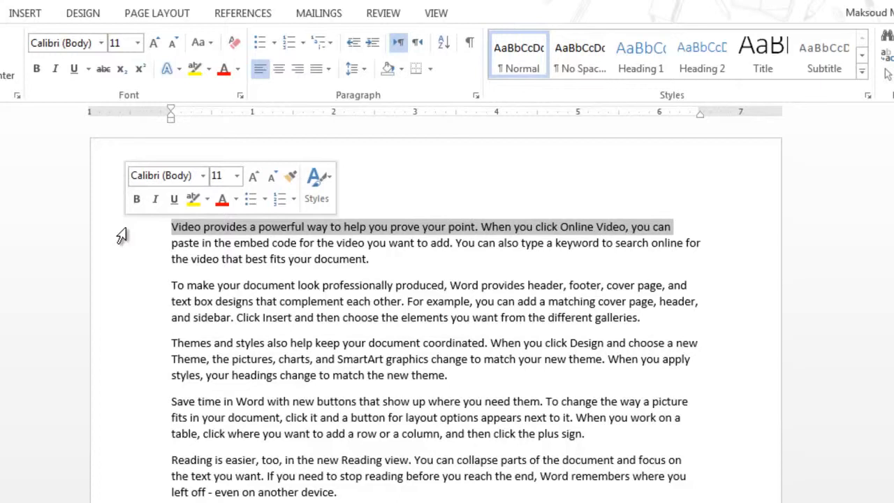
pyautogui.doubleClick(122, 236)
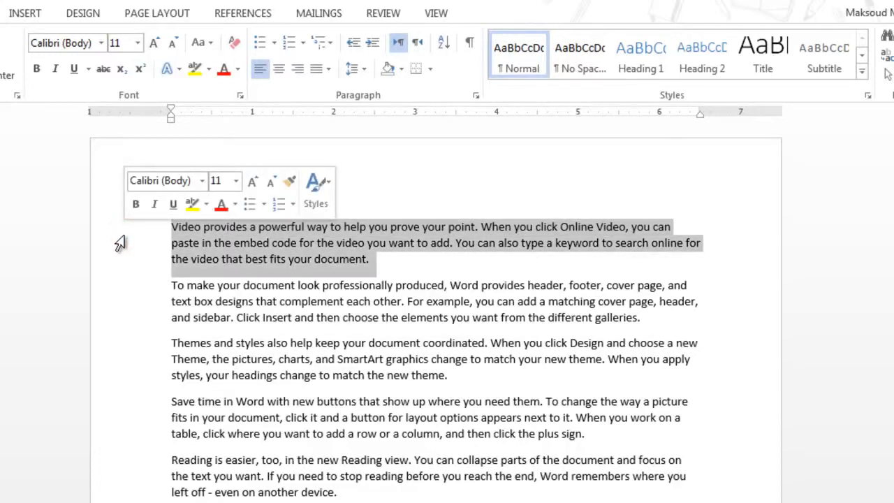
pyautogui.tripleClick(120, 240)
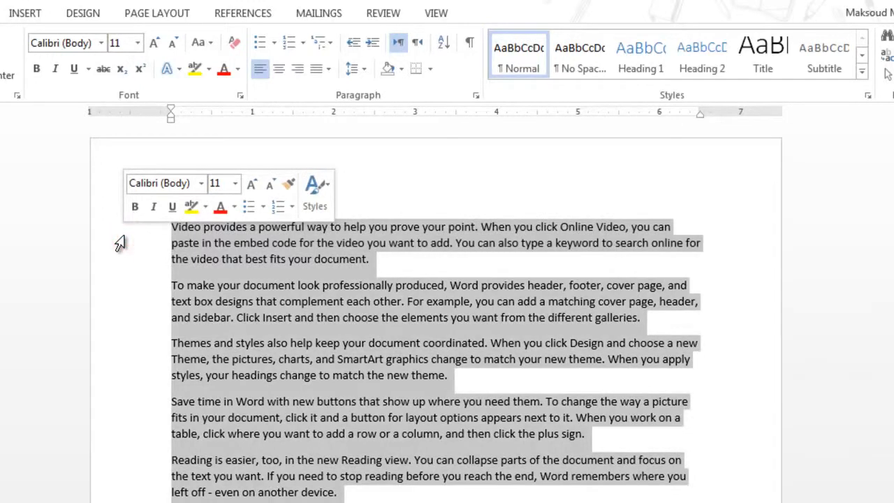
pyautogui.click(305, 331)
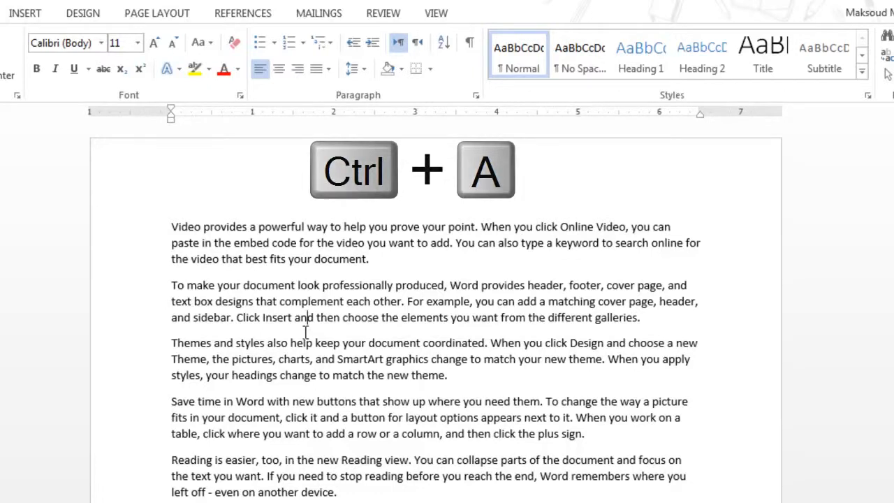
# Step: Use Select All on the document's text and clear the selection again
pyautogui.hotkey('ctrl', 'a')
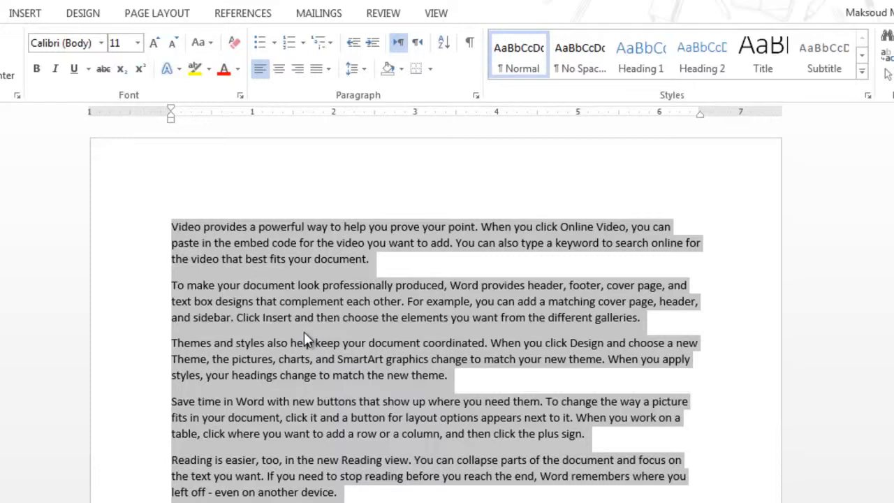
pyautogui.click(276, 177)
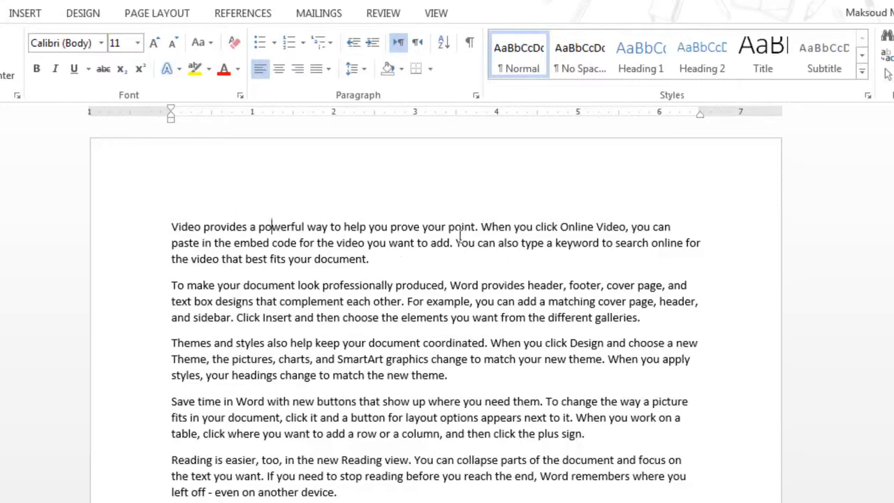
pyautogui.scroll(-10, 440, 308)
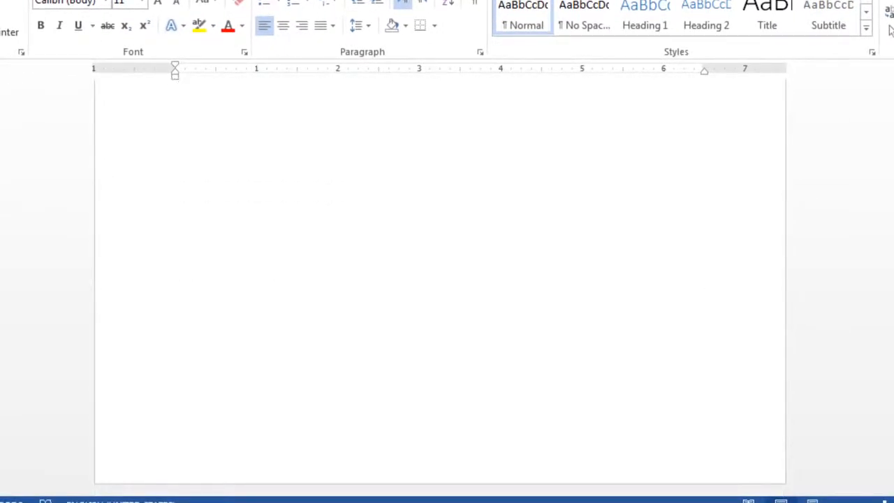
pyautogui.scroll(10, 440, 279)
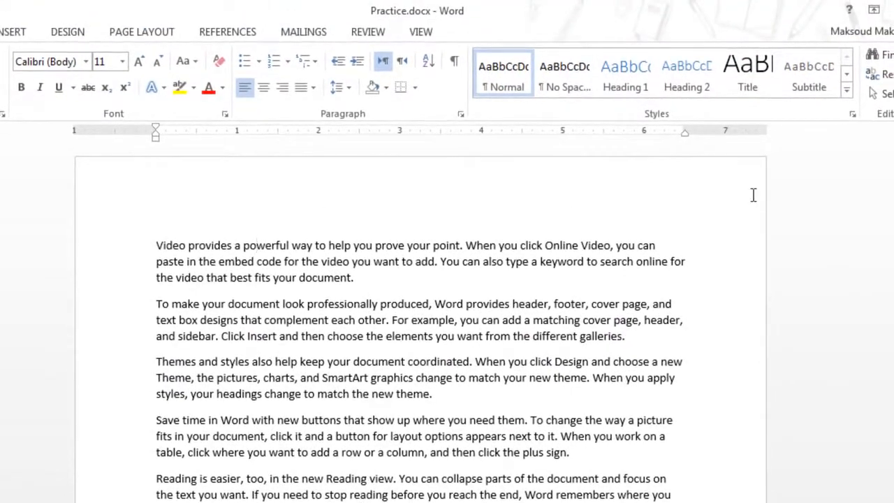
# Step: Select the text of the entire first paragraph, select only its first line instead, and clear the selection
pyautogui.moveTo(152, 244); pyautogui.dragTo(361, 278)
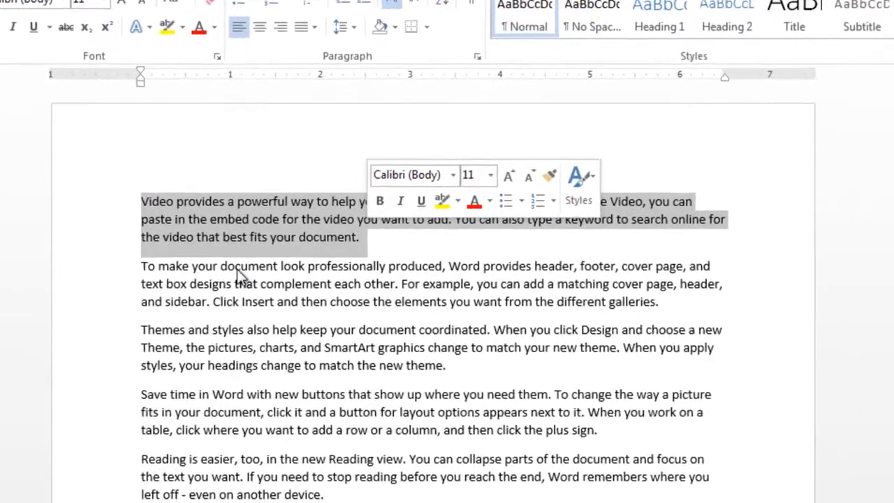
pyautogui.click(220, 275)
pyautogui.moveTo(138, 207); pyautogui.dragTo(254, 200)
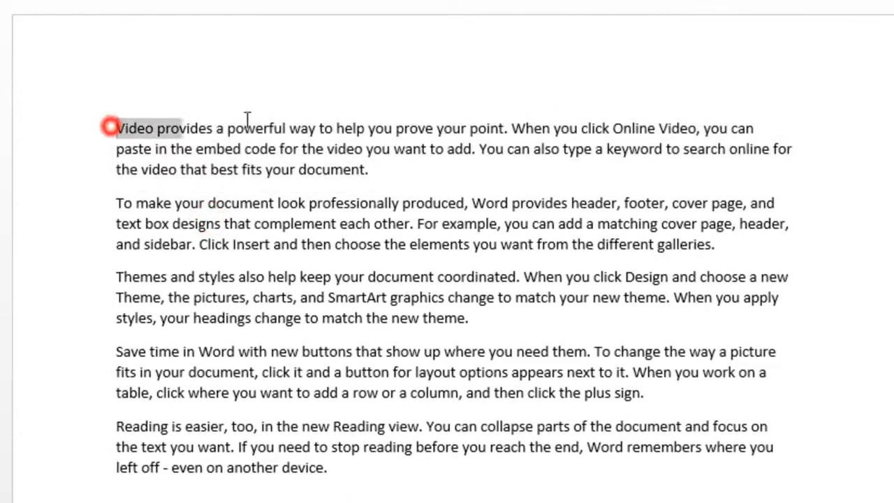
pyautogui.moveTo(248, 118); pyautogui.dragTo(761, 124)
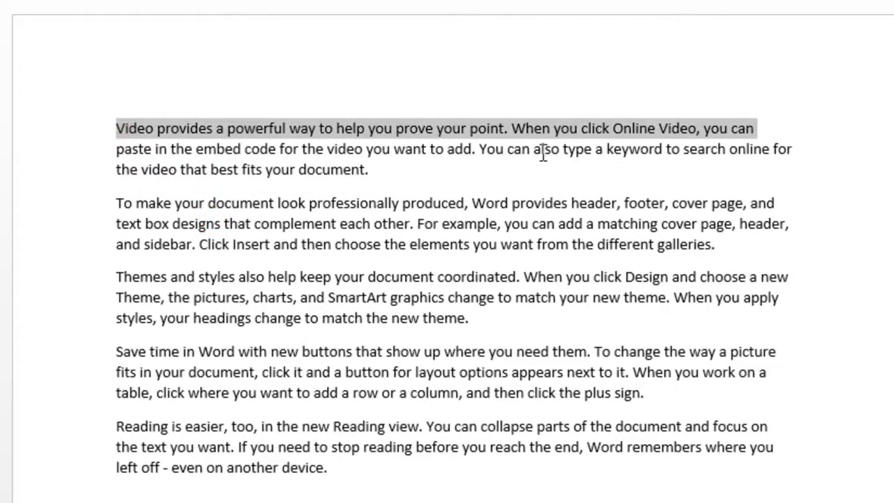
pyautogui.click(541, 152)
# Step: Select the word "help" in the first line twice, clearing the selection each time
pyautogui.doubleClick(350, 129)
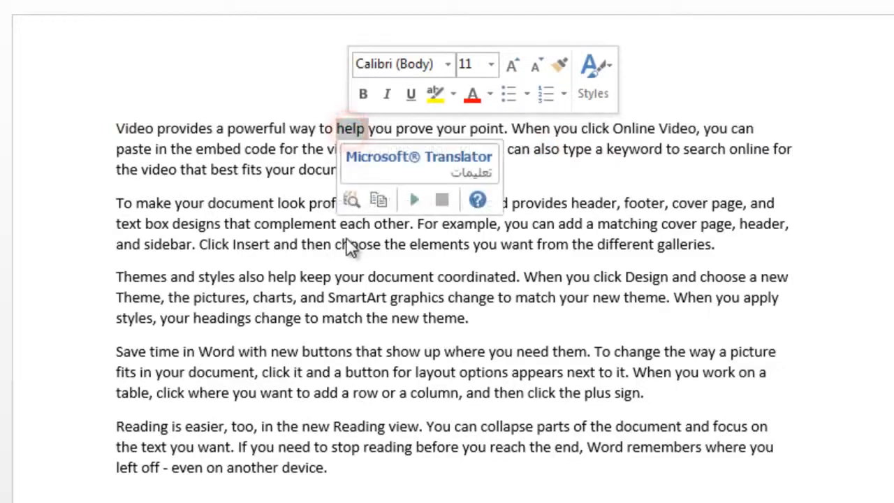
pyautogui.click(346, 240)
pyautogui.doubleClick(353, 135)
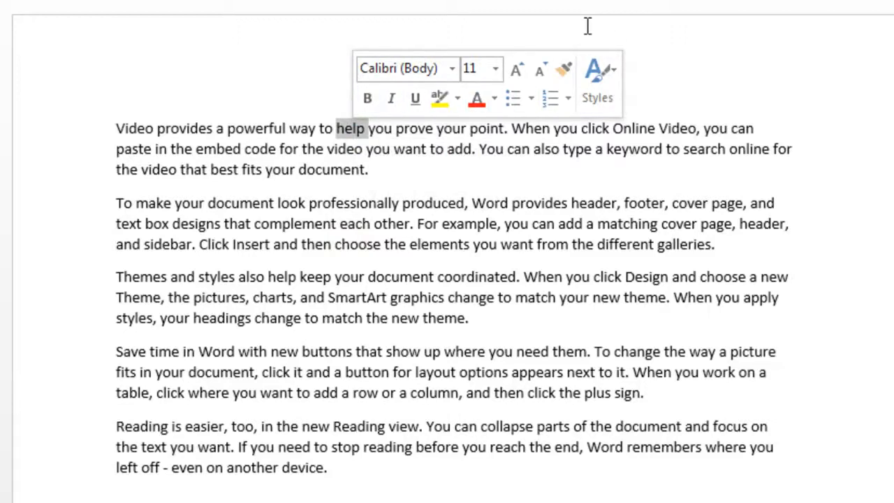
pyautogui.click(321, 173)
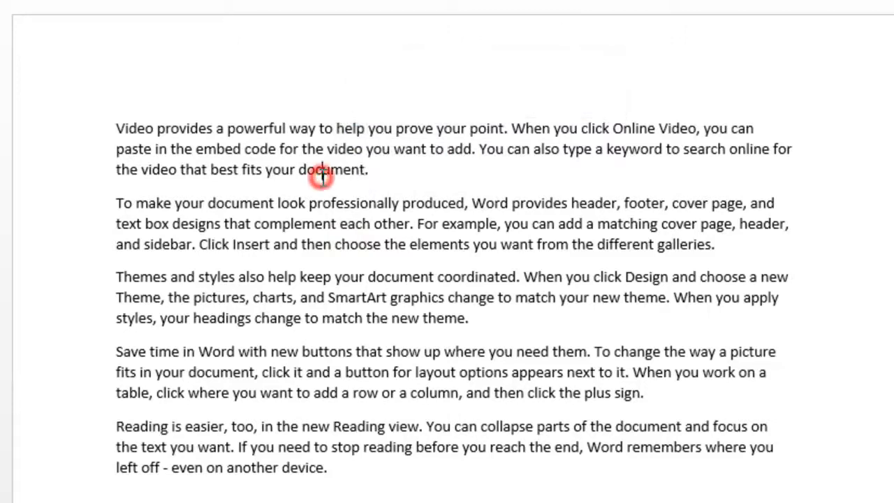
# Step: Delete all paragraphs after the first one and add an empty line below it
pyautogui.moveTo(115, 209); pyautogui.dragTo(562, 501)
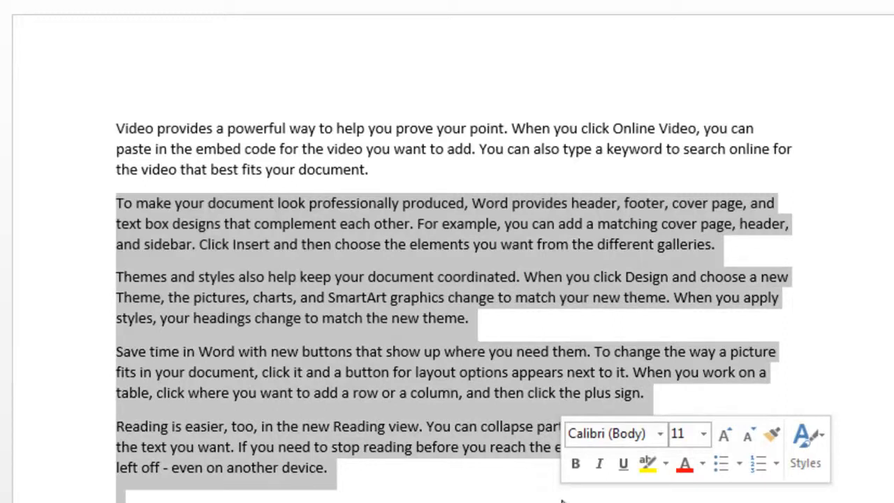
pyautogui.press('Delete')
pyautogui.press('Return')
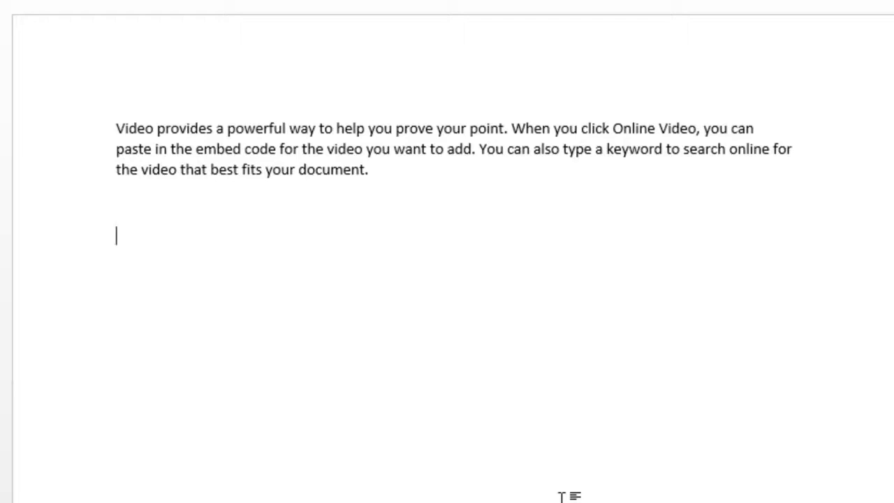
# Step: Copy the word "Video" at the start of the first paragraph and clear the selection
pyautogui.click(137, 126)
pyautogui.doubleClick(137, 125)
pyautogui.click(172, 181)
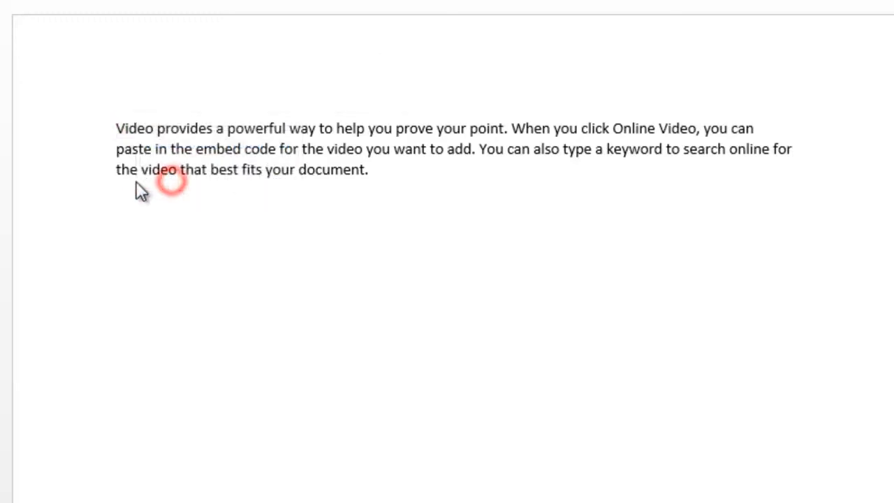
pyautogui.doubleClick(133, 128)
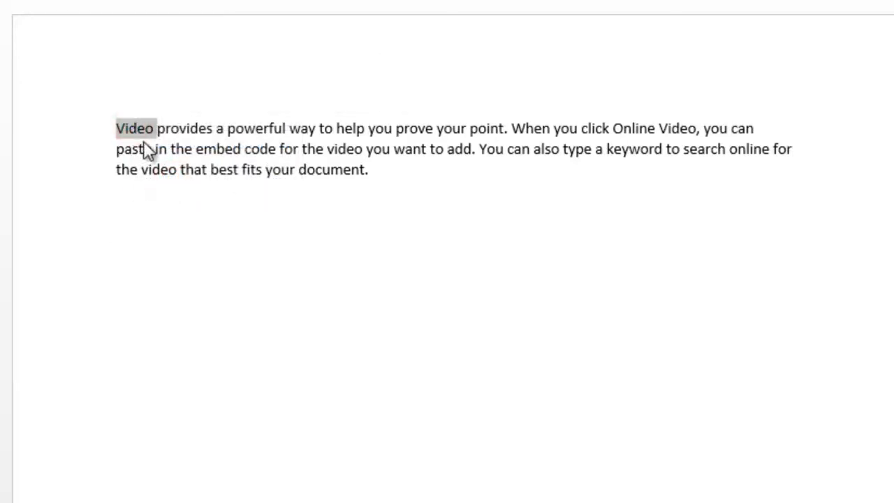
pyautogui.moveTo(139, 130)
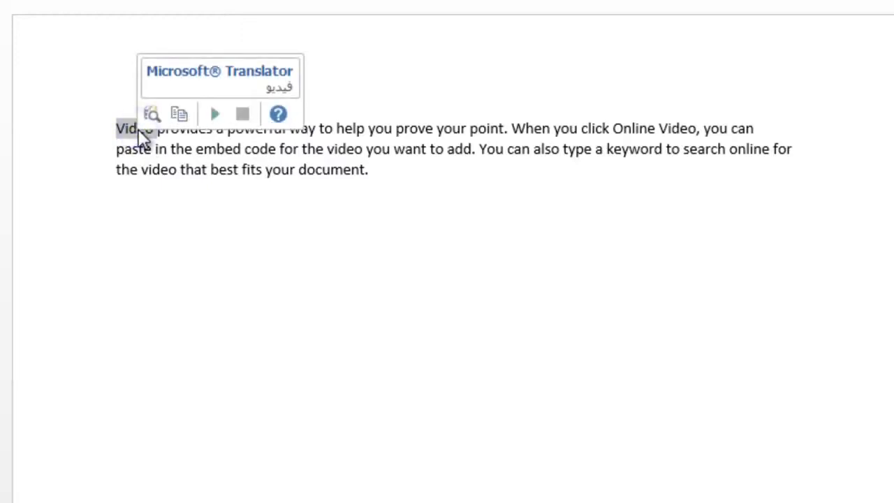
pyautogui.rightClick(123, 131)
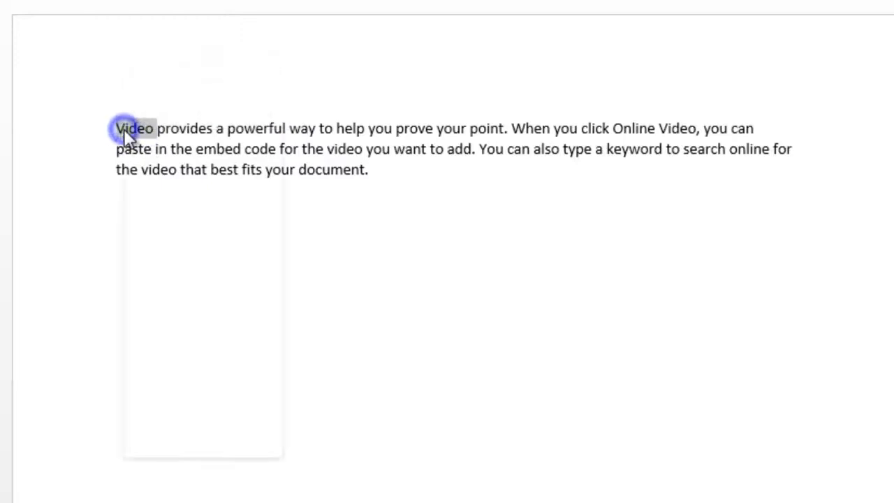
pyautogui.click(171, 172)
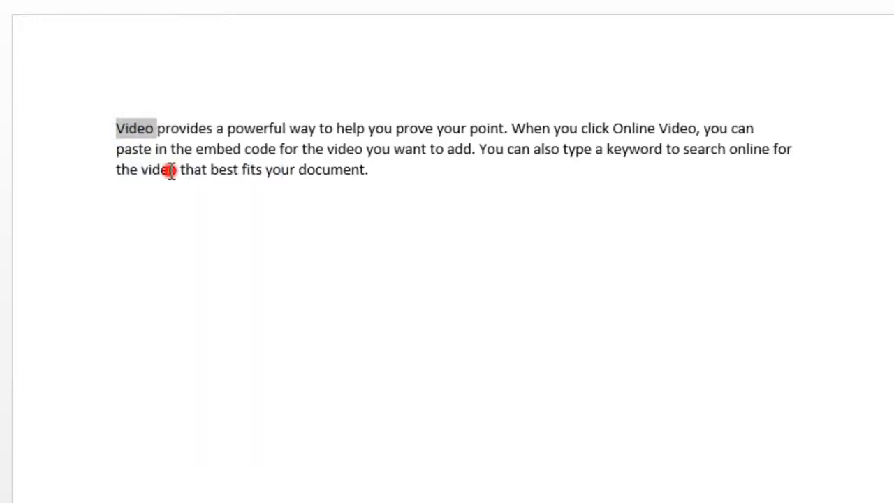
pyautogui.click(156, 206)
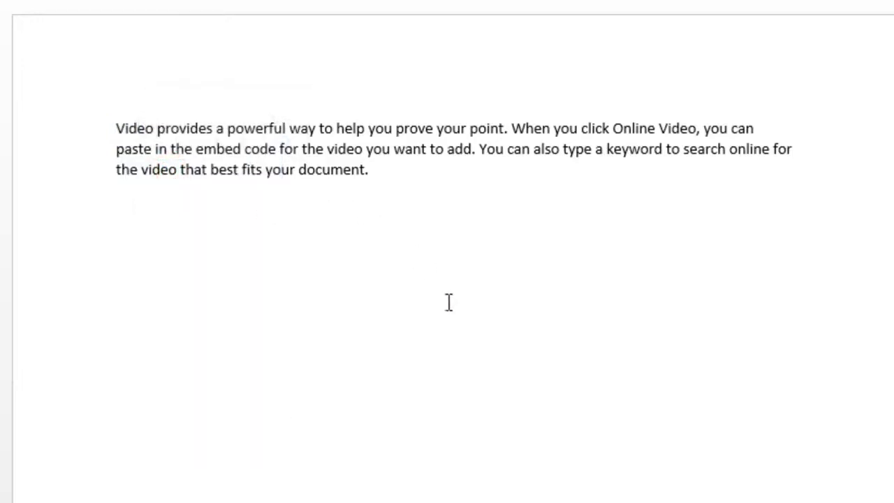
# Step: Paste the copied word as text only on the empty line below the paragraph and view the paste options
pyautogui.click(116, 203)
pyautogui.rightClick(120, 206)
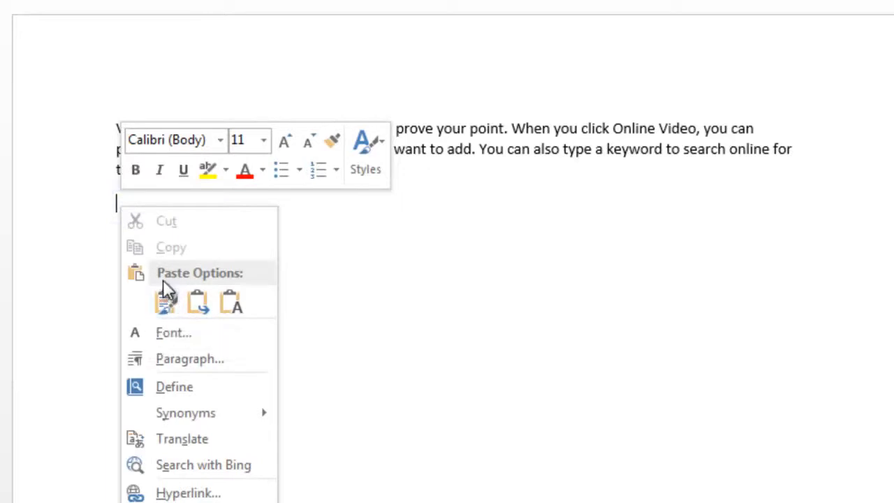
pyautogui.click(164, 304)
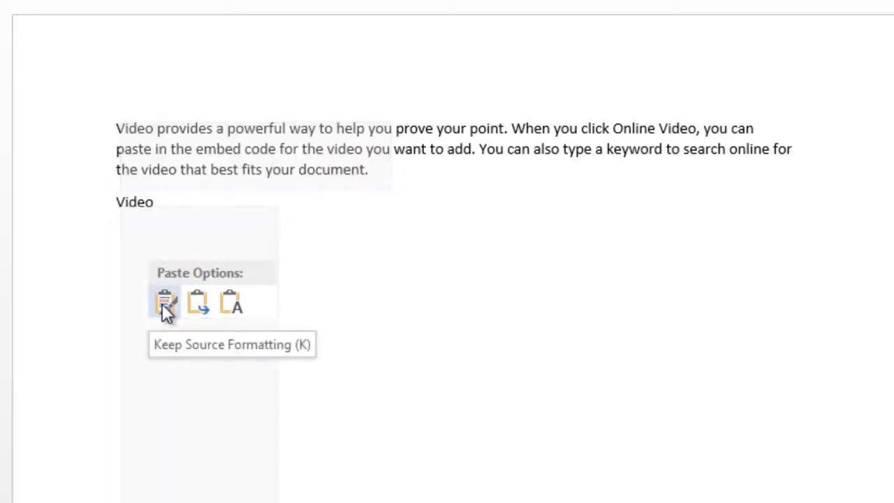
pyautogui.click(232, 301)
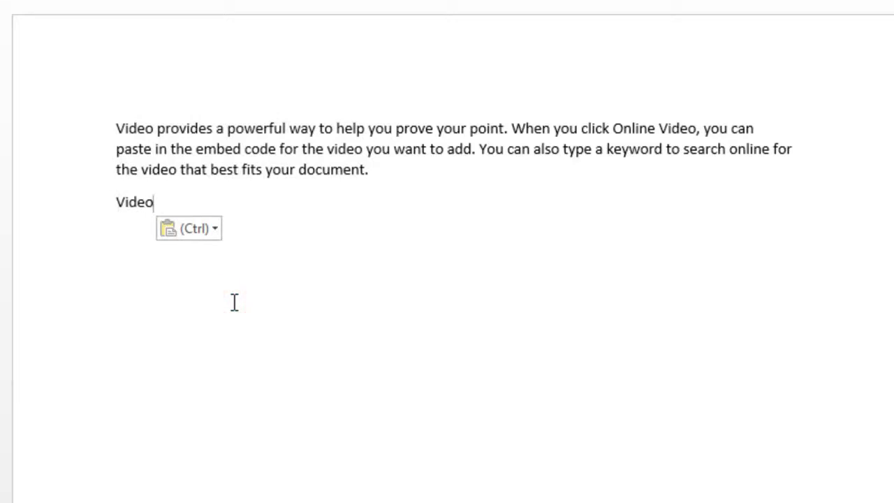
pyautogui.click(234, 301)
pyautogui.click(216, 230)
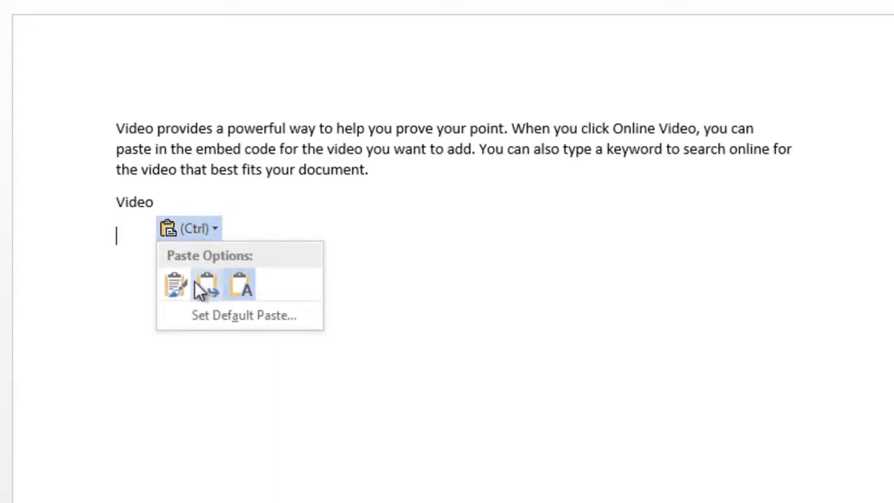
pyautogui.click(159, 146)
# Step: Format the word "Video" at the start of the first paragraph as bold, italic and red
pyautogui.click(130, 125)
pyautogui.doubleClick(129, 125)
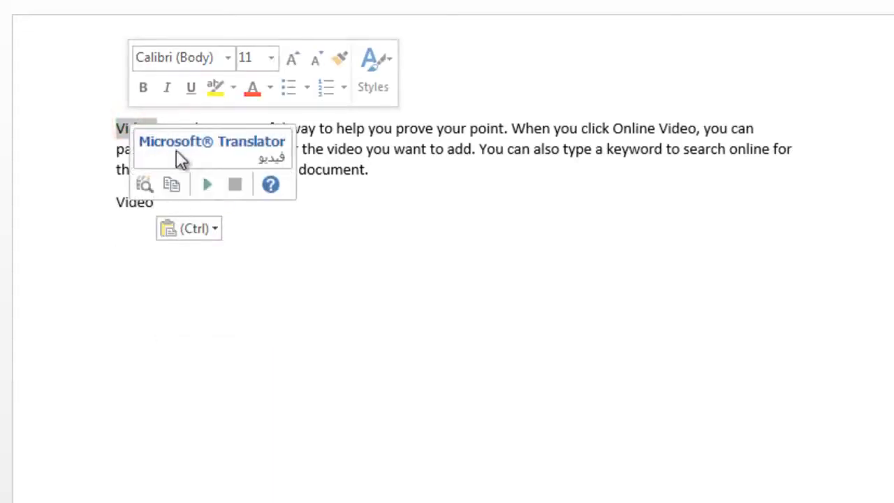
pyautogui.click(186, 112)
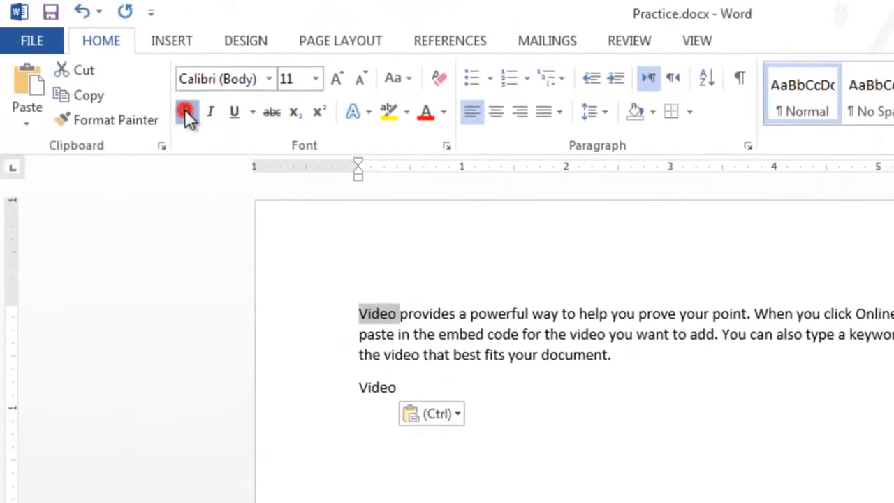
pyautogui.click(210, 112)
pyautogui.click(426, 114)
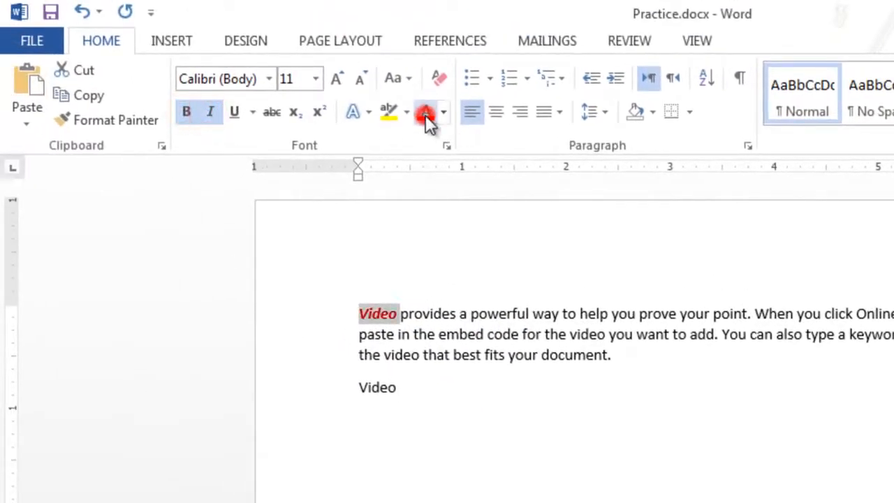
pyautogui.click(432, 386)
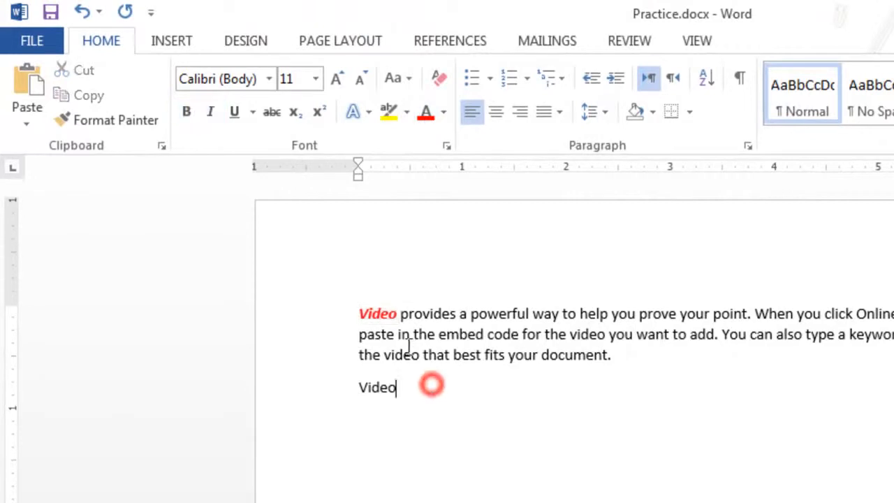
# Step: Delete the word "Video" on the line below the paragraph and select the red "Video" at the paragraph's start
pyautogui.moveTo(414, 387); pyautogui.dragTo(349, 387)
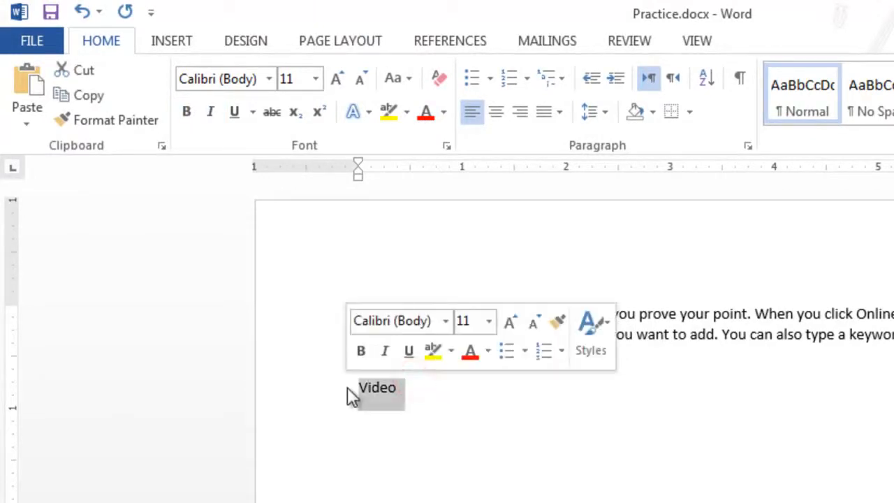
pyautogui.press('Delete')
pyautogui.press('Return')
pyautogui.press('Return')
pyautogui.press('Return')
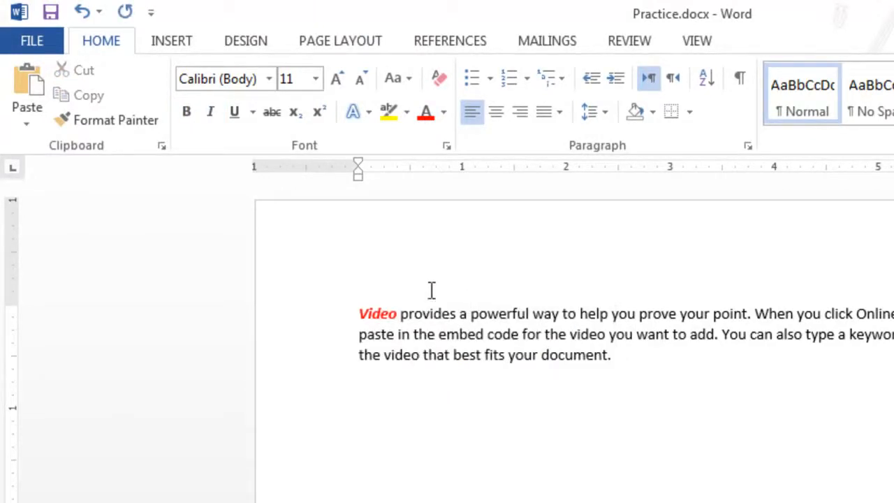
pyautogui.click(369, 314)
pyautogui.doubleClick(369, 314)
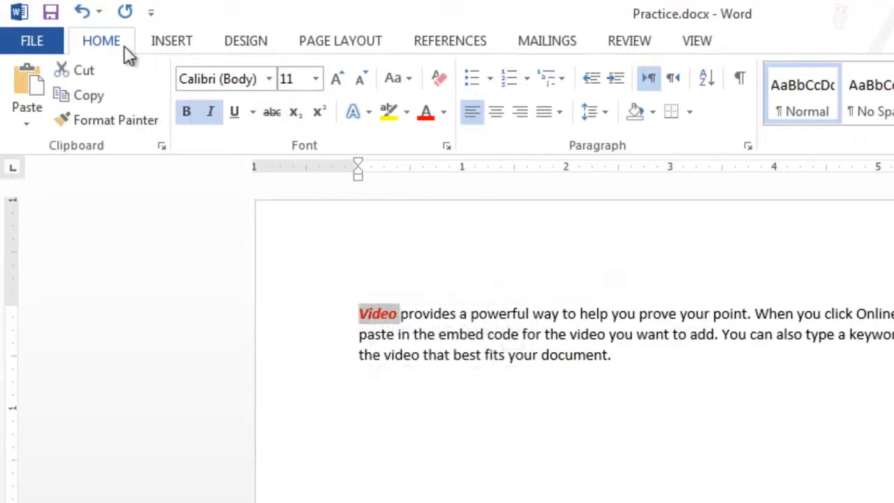
# Step: Undo the deletion of the lower "Video" and the red font color of the first "Video", and redo both changes
pyautogui.click(83, 14)
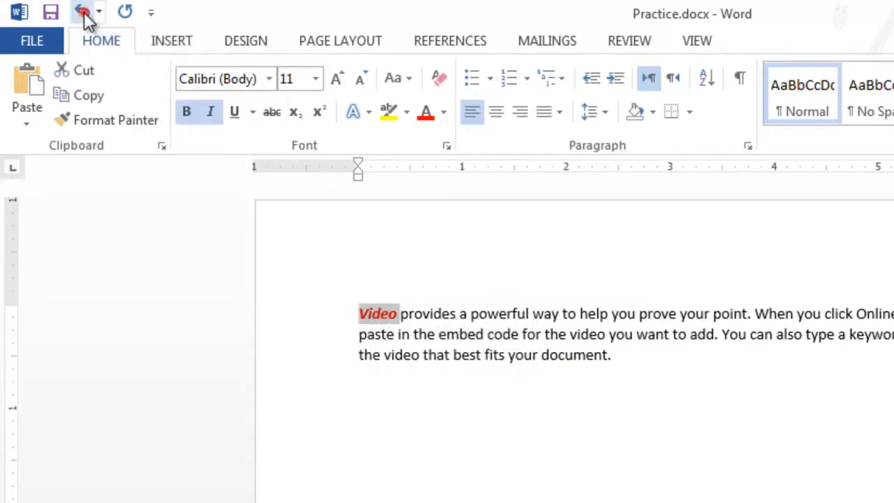
pyautogui.click(83, 14)
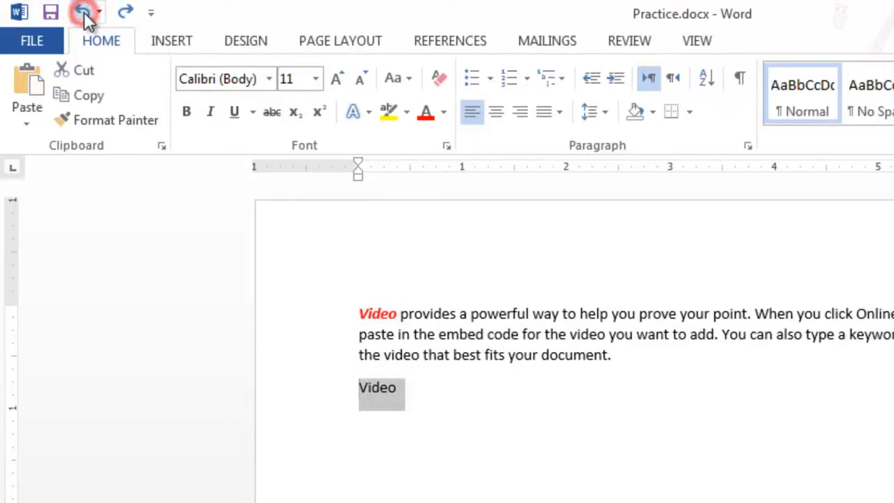
pyautogui.click(83, 13)
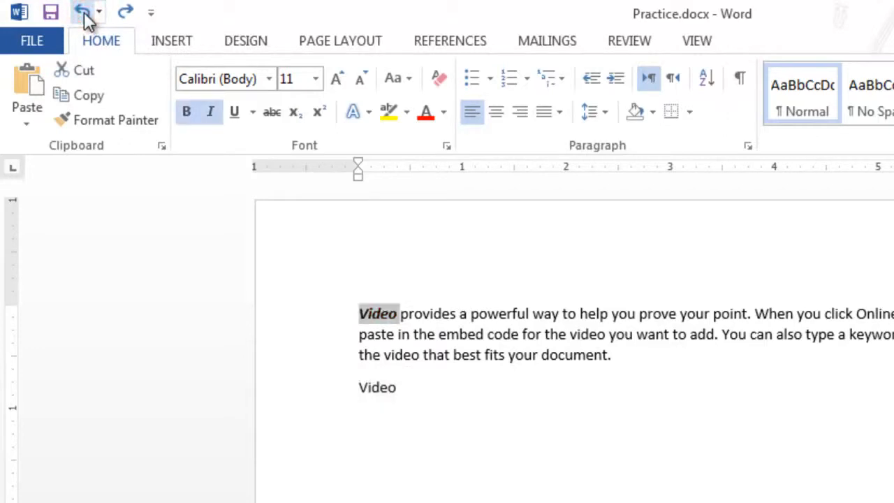
pyautogui.click(124, 12)
pyautogui.click(124, 12)
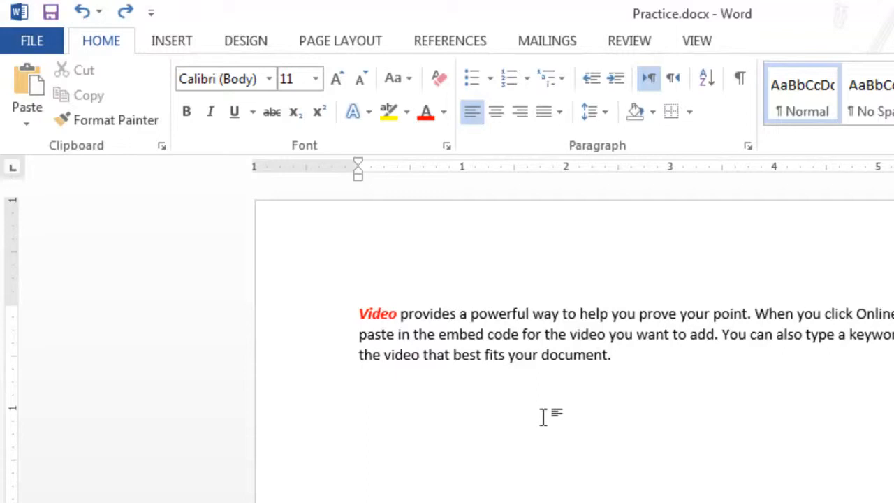
# Step: Copy the red "Video" at the start of the paragraph and paste it on the empty line below
pyautogui.doubleClick(385, 313)
pyautogui.hotkey('ctrl', 'c')
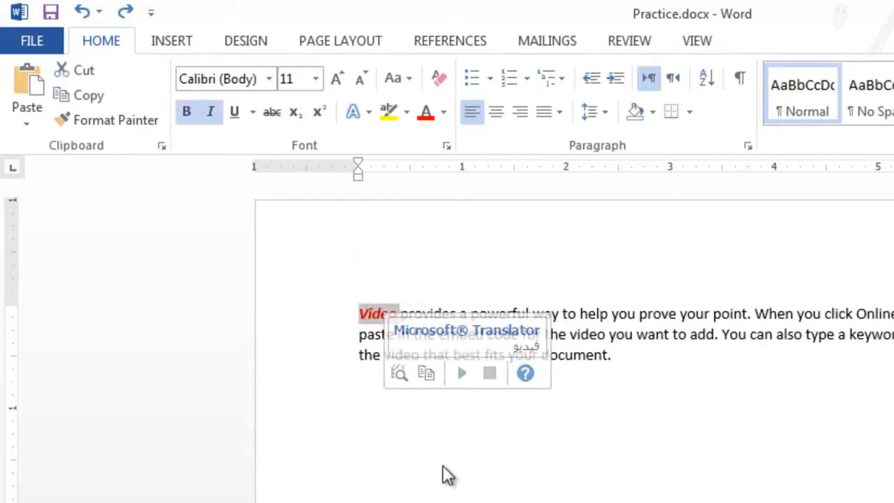
pyautogui.click(407, 449)
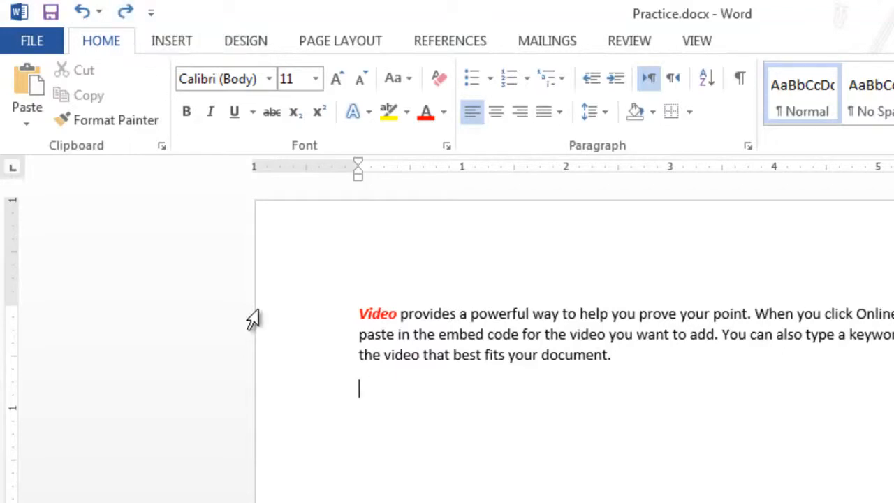
pyautogui.hotkey('ctrl', 'v')
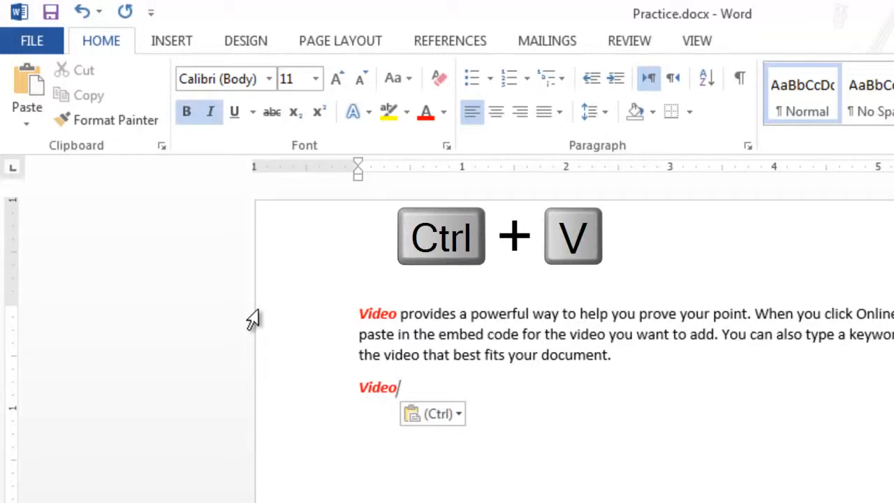
# Step: Try Keep Text Only and Merge Formatting on the pasted "Video", and return it to Keep Source Formatting
pyautogui.click(459, 415)
pyautogui.click(486, 473)
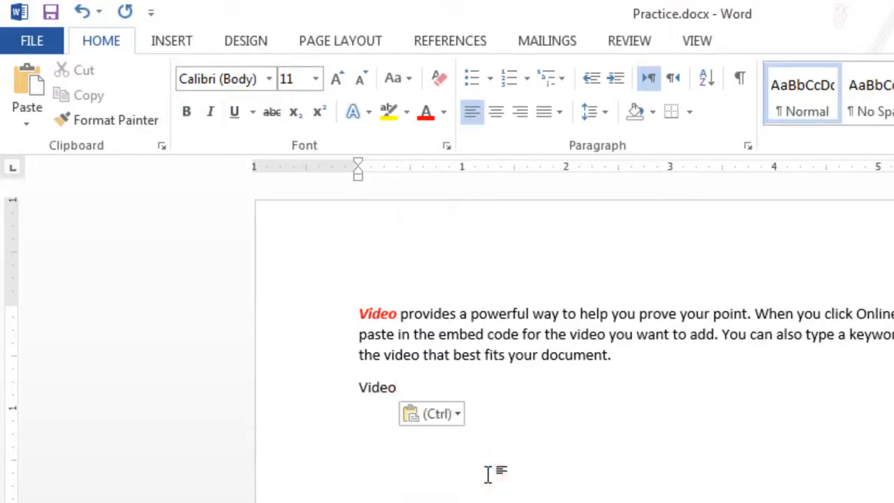
pyautogui.click(460, 415)
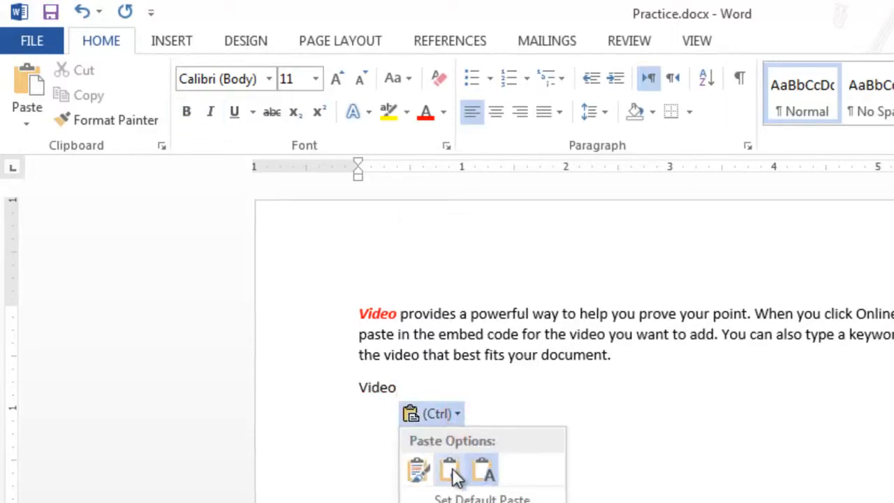
pyautogui.click(453, 473)
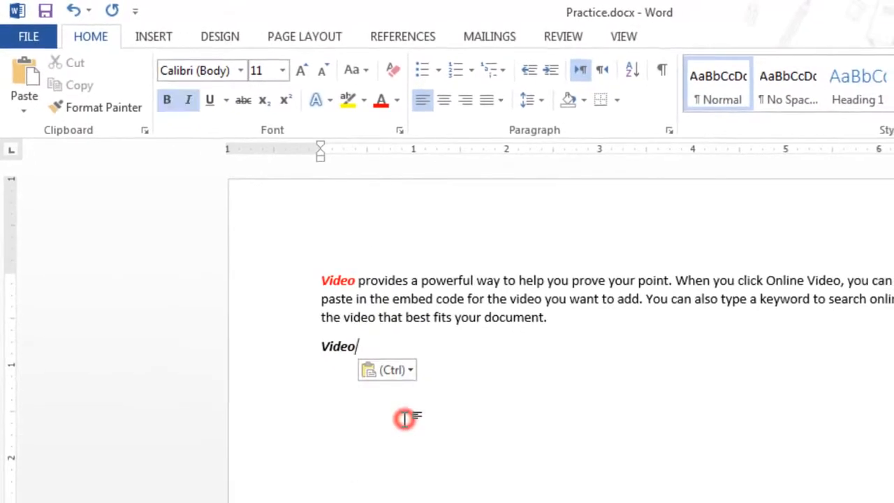
pyautogui.click(400, 371)
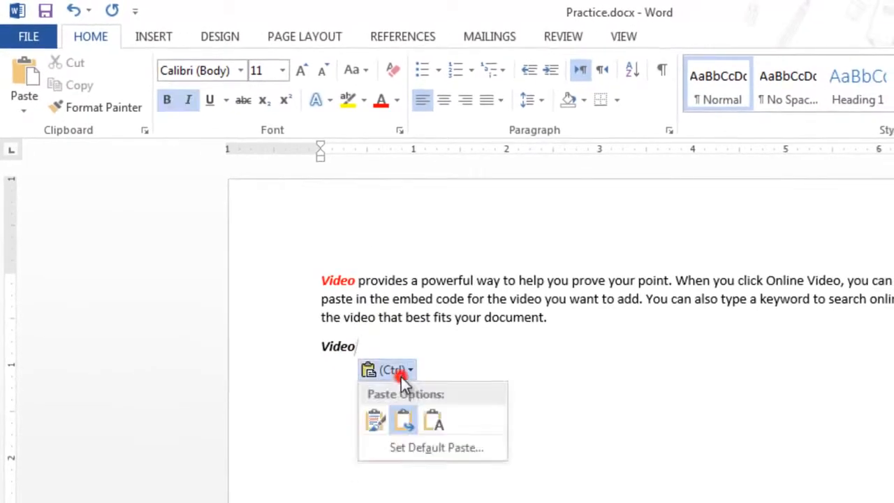
pyautogui.click(377, 426)
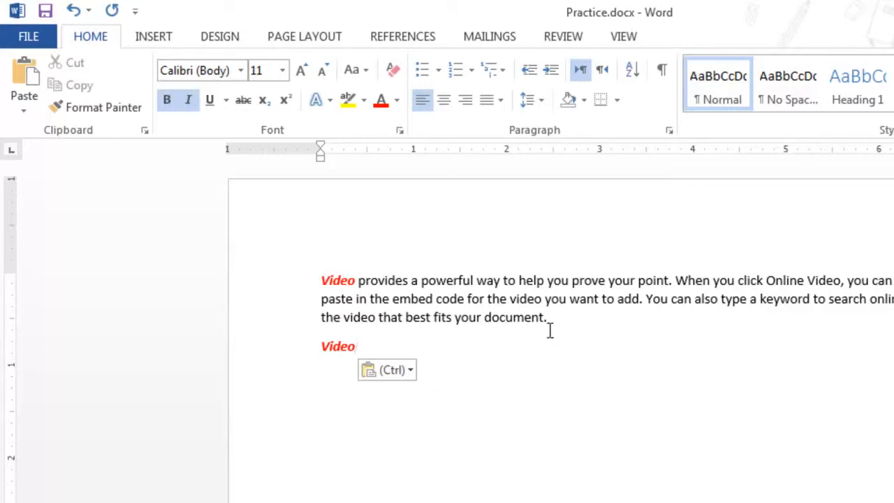
# Step: Copy the formatting of the first "Video" to "prove your point." with the Format Painter
pyautogui.click(343, 281)
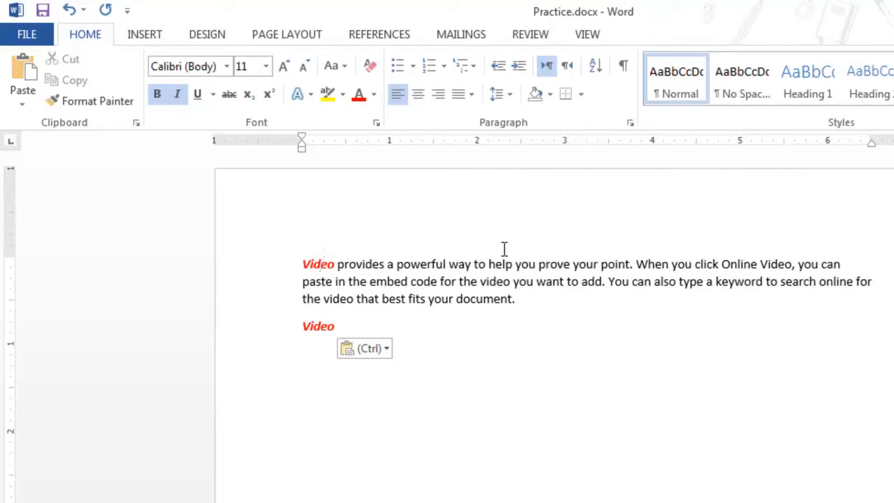
pyautogui.click(310, 264)
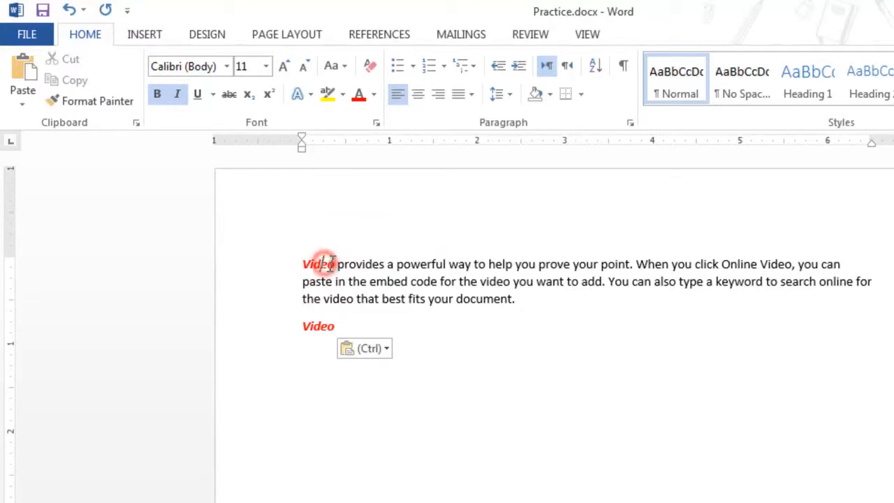
pyautogui.doubleClick(327, 264)
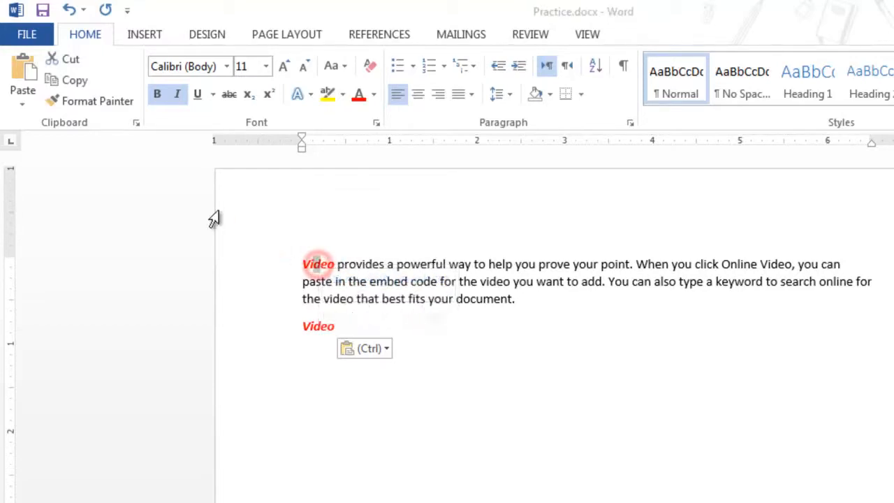
pyautogui.click(96, 101)
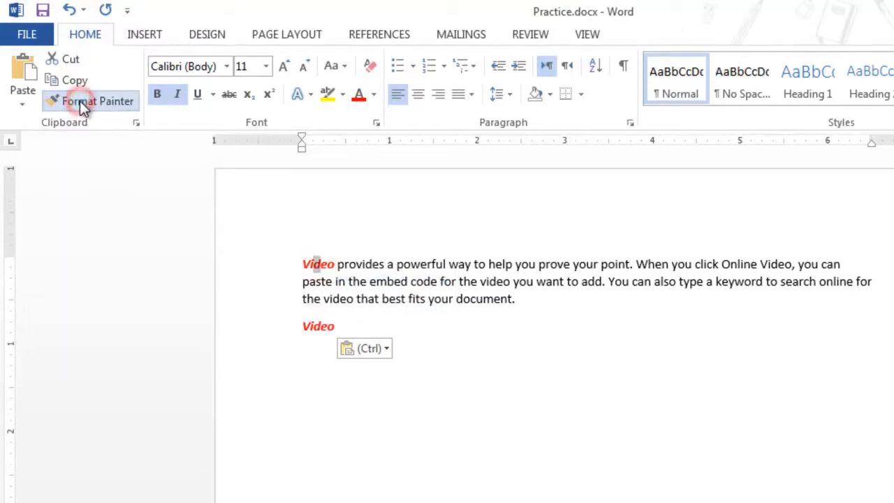
pyautogui.moveTo(537, 264)
pyautogui.mouseDown()
pyautogui.moveTo(650, 271)
pyautogui.moveTo(632, 264)
pyautogui.mouseUp()
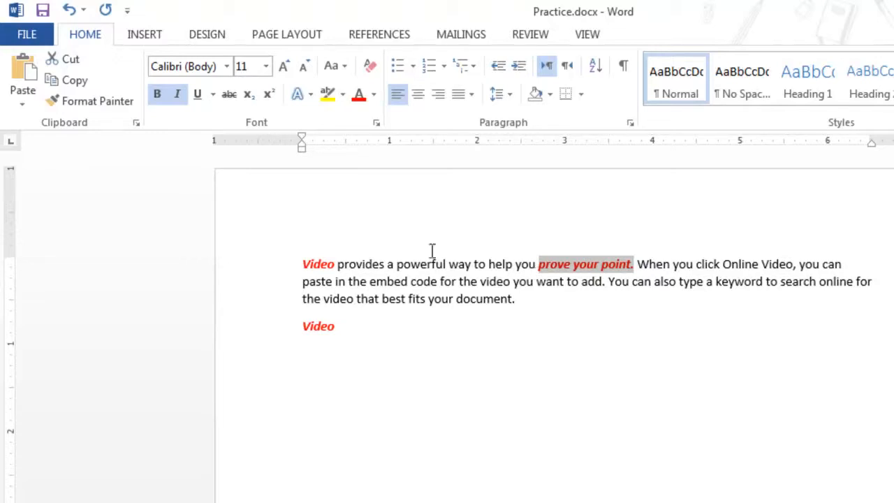
# Step: Apply the same formatting repeatedly with the Format Painter to "embed", "add.", "can", "keyword" and "that best fits your document", and exit it
pyautogui.click(66, 102)
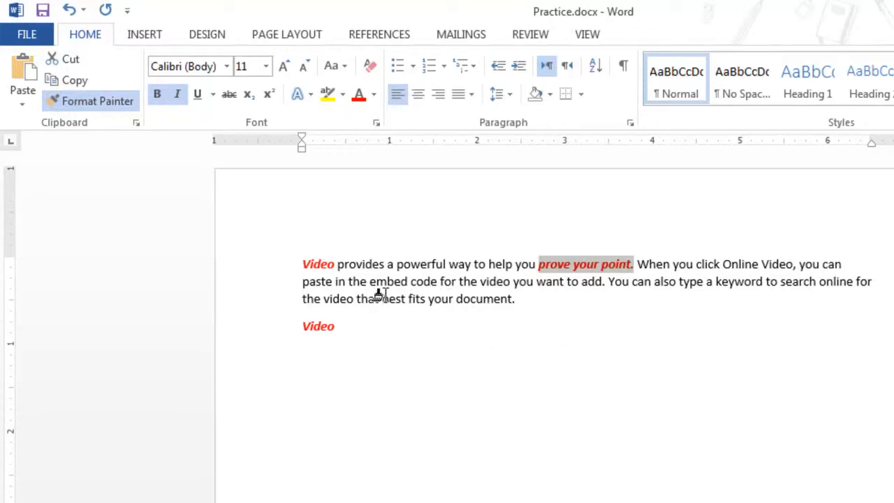
pyautogui.moveTo(369, 281); pyautogui.dragTo(408, 282)
pyautogui.moveTo(582, 283); pyautogui.dragTo(605, 285)
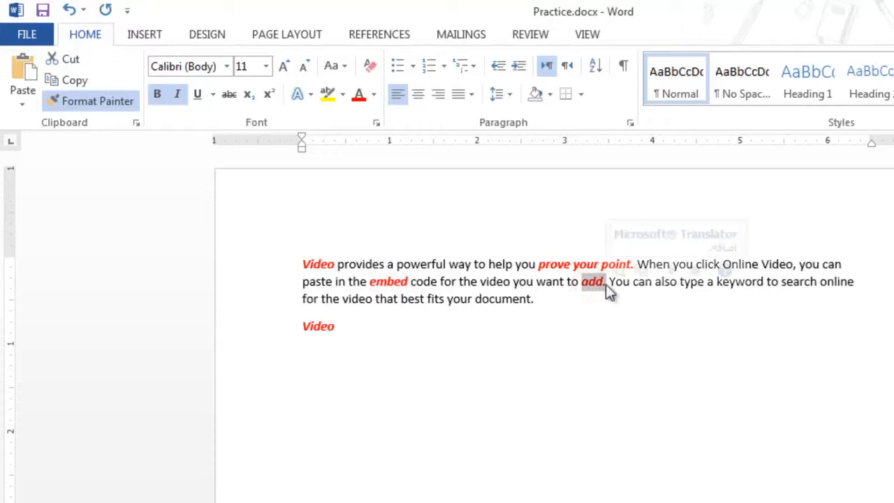
pyautogui.click(645, 280)
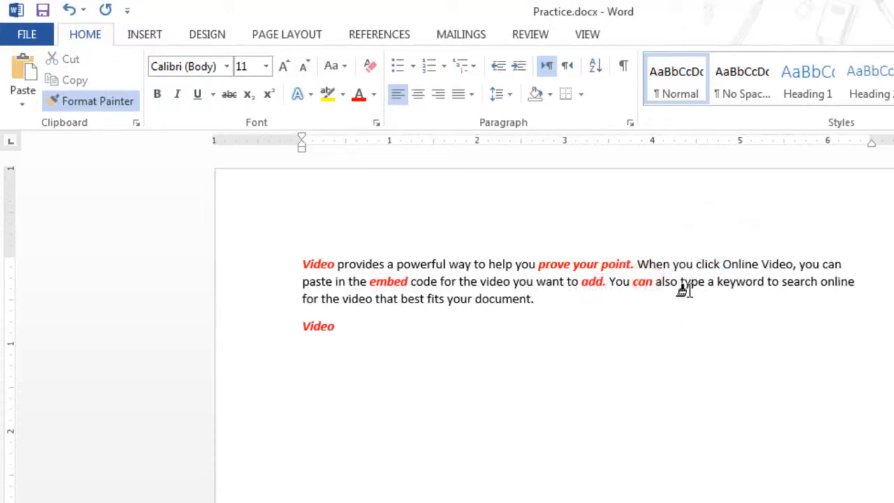
pyautogui.click(739, 283)
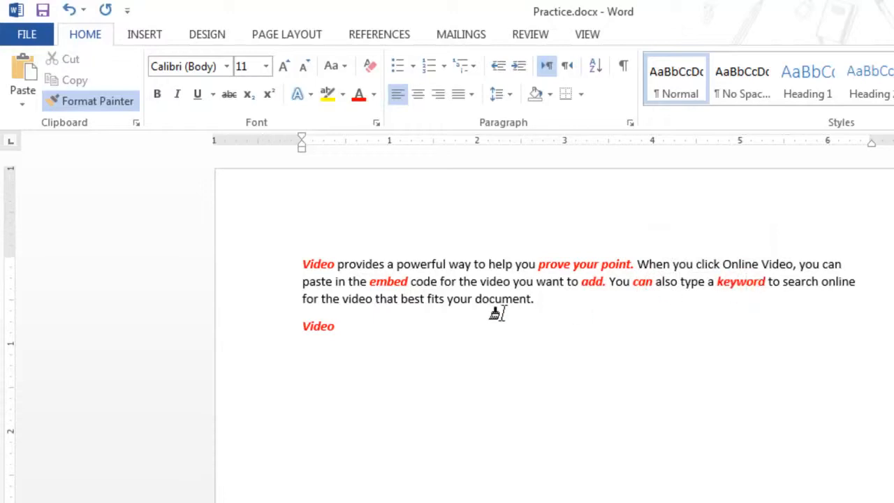
pyautogui.moveTo(375, 299); pyautogui.dragTo(520, 305)
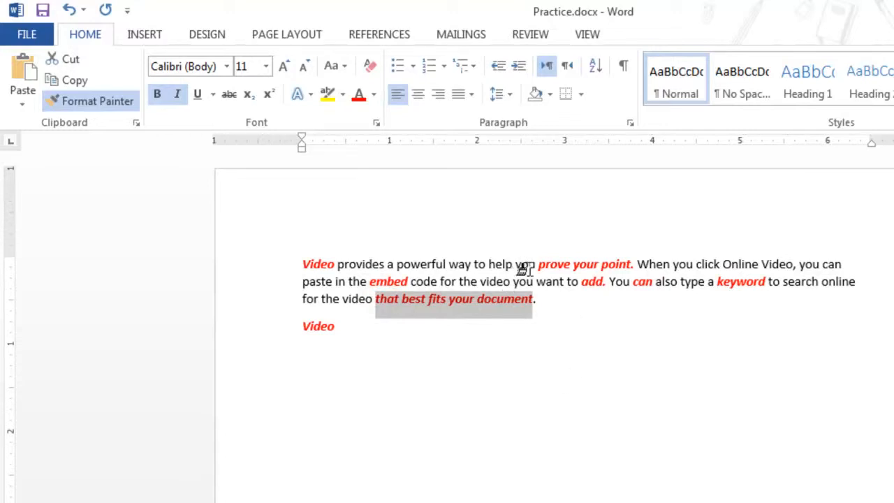
pyautogui.press('Escape')
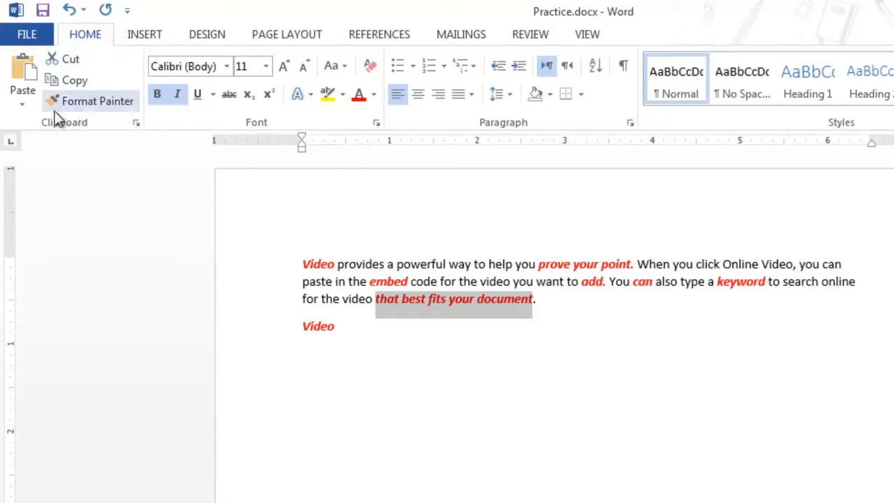
# Step: Open the Clipboard pane and paste its "Video" item on an empty line further below the second "Video"
pyautogui.click(137, 125)
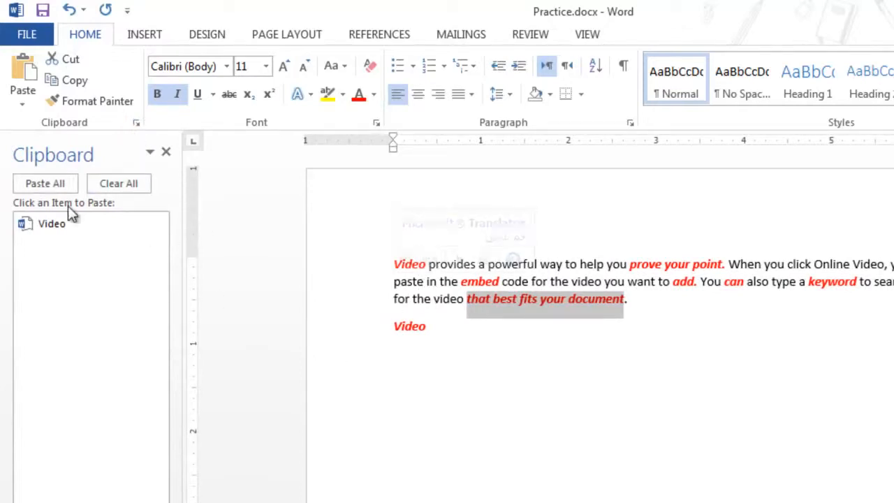
pyautogui.click(452, 340)
pyautogui.press('Return')
pyautogui.press('Return')
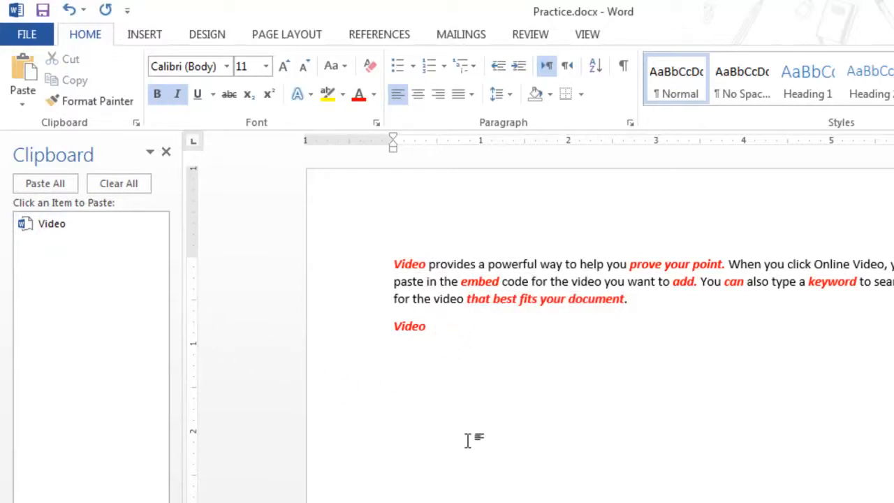
pyautogui.doubleClick(427, 468)
pyautogui.click(617, 436)
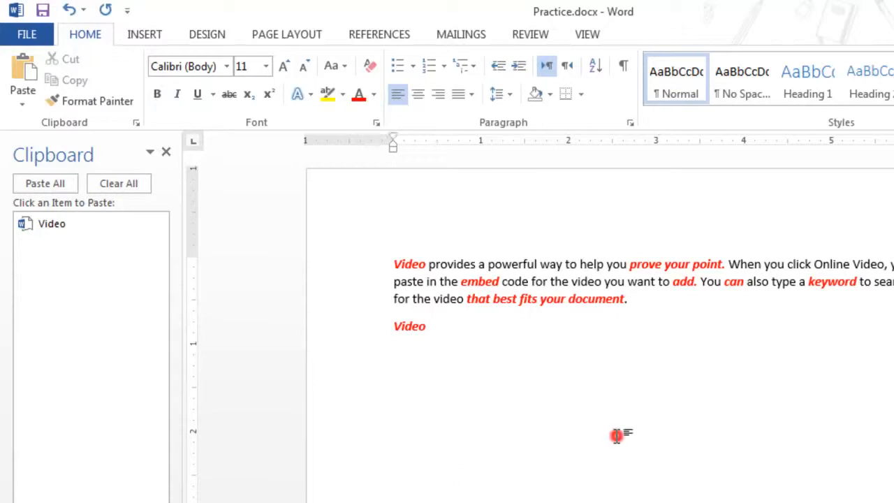
pyautogui.doubleClick(753, 406)
pyautogui.doubleClick(851, 383)
pyautogui.doubleClick(409, 445)
pyautogui.click(56, 233)
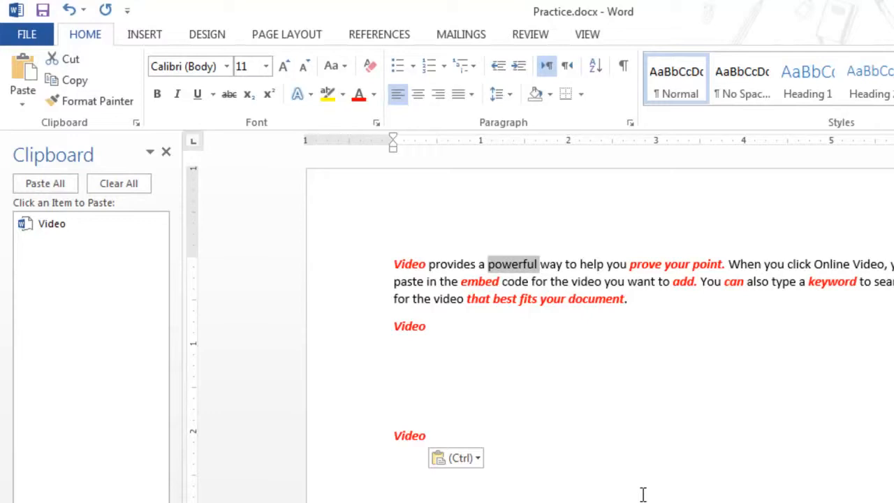
# Step: Cut "powerful" from the first paragraph and paste it from the Clipboard pane on the empty line between the two lower "Video" words
pyautogui.rightClick(512, 272)
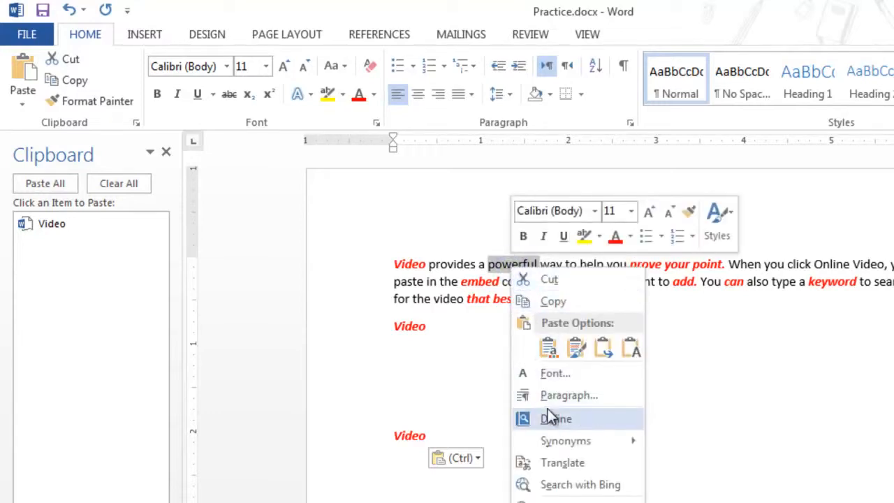
pyautogui.click(531, 279)
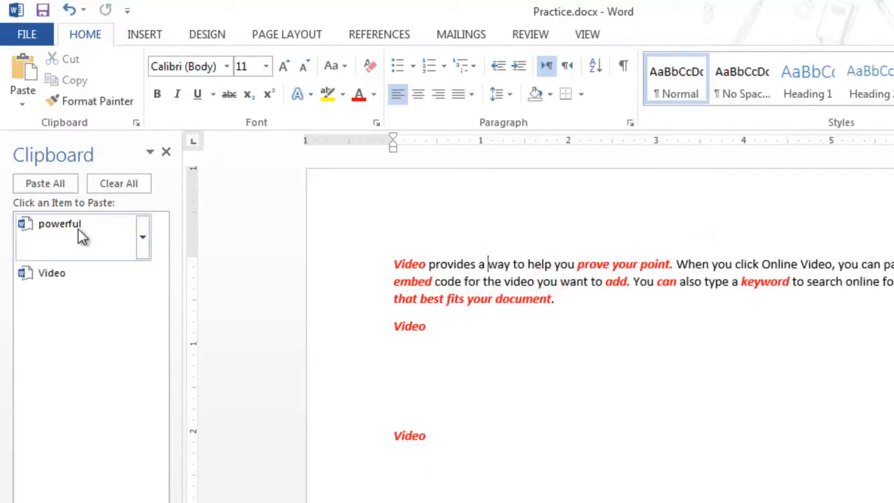
pyautogui.hotkey('ctrl', 'v')
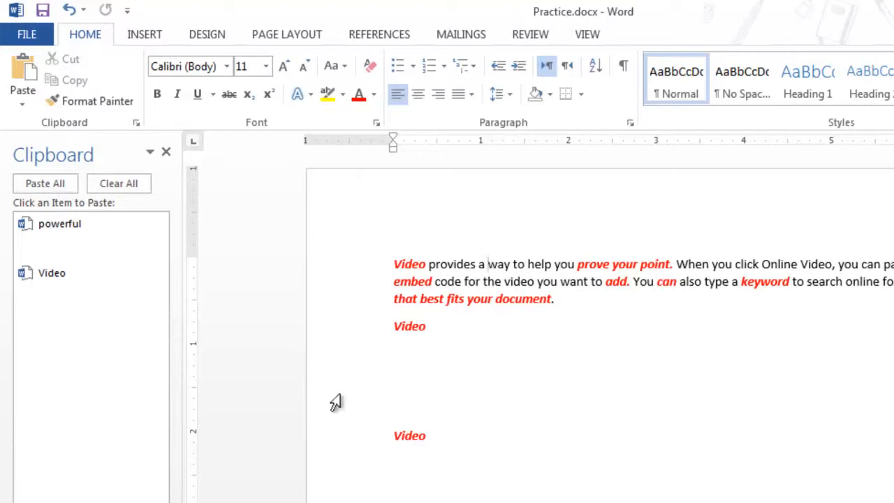
pyautogui.click(426, 385)
pyautogui.click(47, 229)
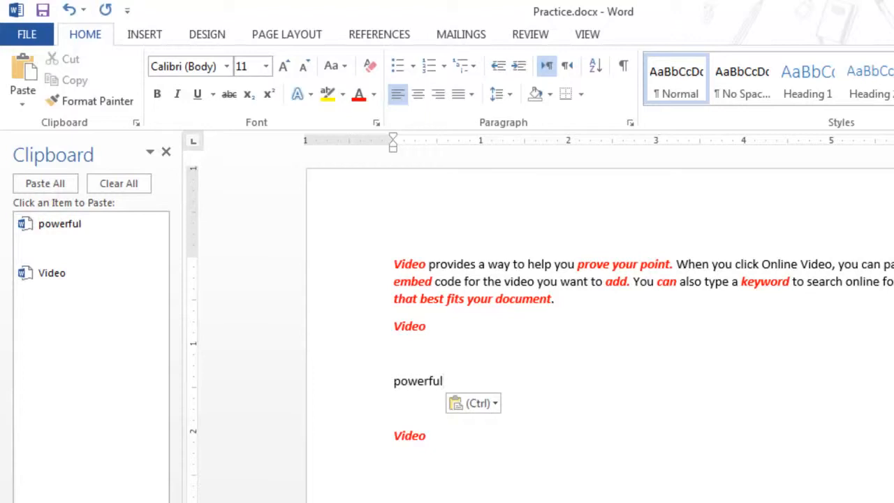
# Step: Set the font of the empty line below the second "Video" to Cambria, size 36
pyautogui.click(610, 317)
pyautogui.moveTo(396, 263)
pyautogui.moveTo(396, 264); pyautogui.dragTo(473, 286)
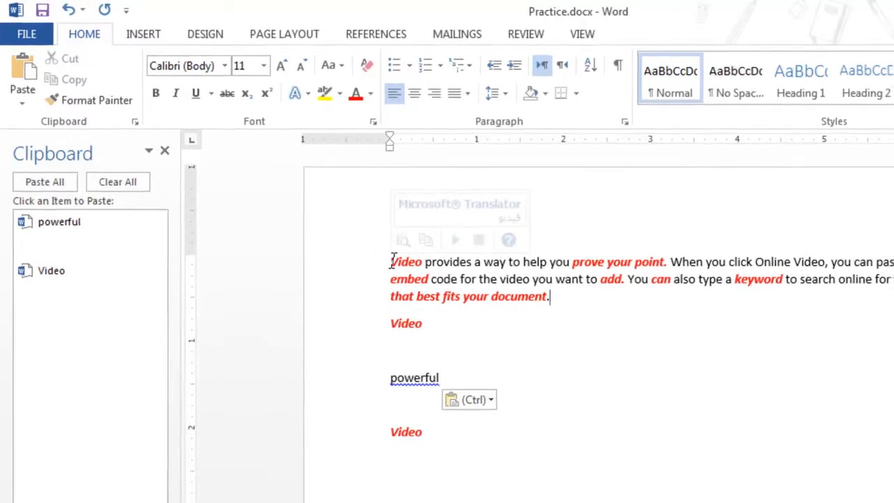
pyautogui.moveTo(423, 256); pyautogui.dragTo(513, 285)
pyautogui.click(514, 315)
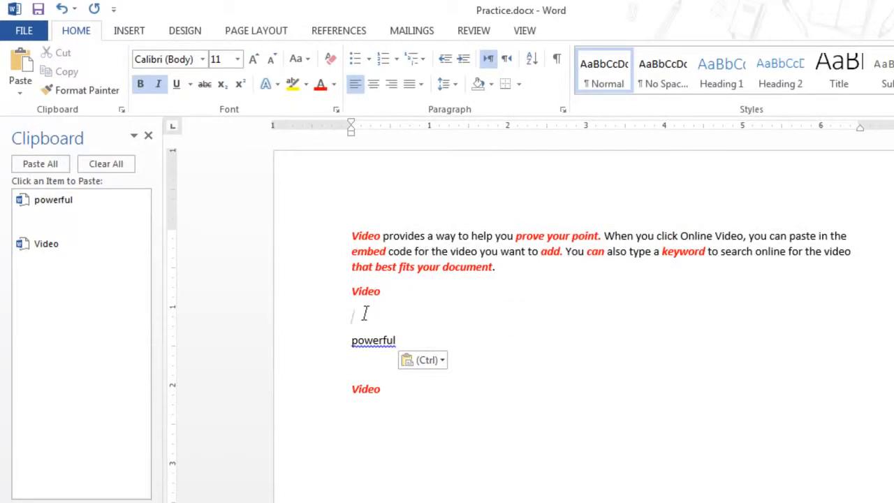
pyautogui.click(202, 60)
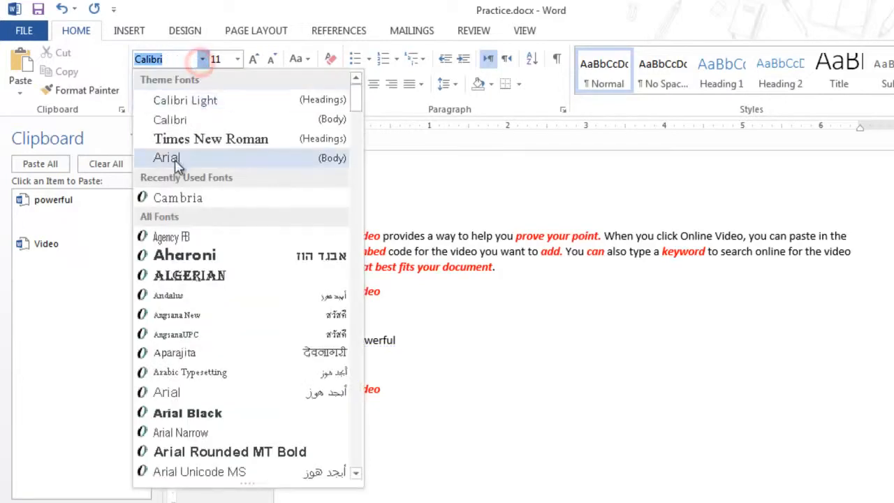
pyautogui.click(177, 203)
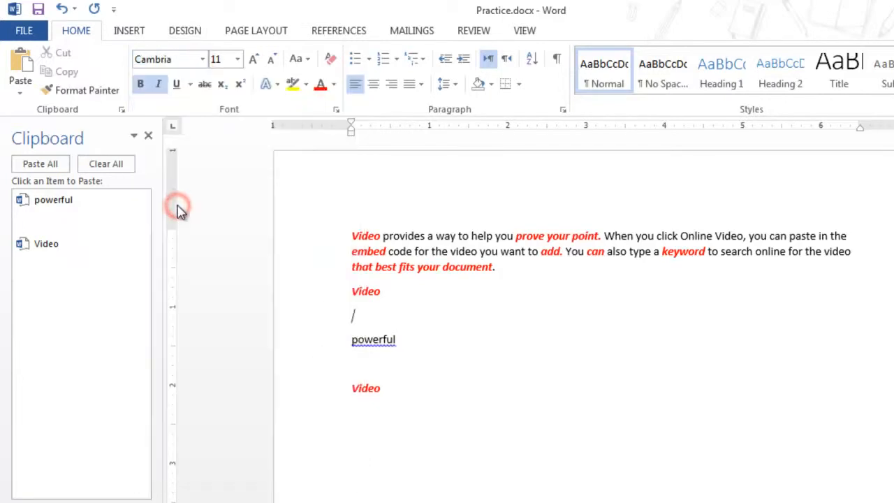
pyautogui.click(238, 59)
pyautogui.click(218, 279)
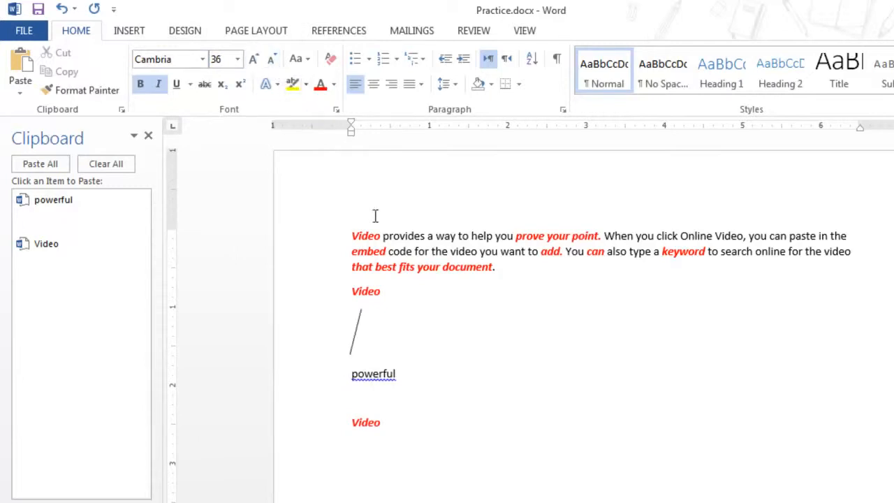
# Step: Apply the red font colour to the whole first paragraph, and change it to black
pyautogui.moveTo(350, 231); pyautogui.dragTo(447, 284)
pyautogui.click(389, 327)
pyautogui.click(349, 233)
pyautogui.moveTo(409, 244); pyautogui.dragTo(508, 275)
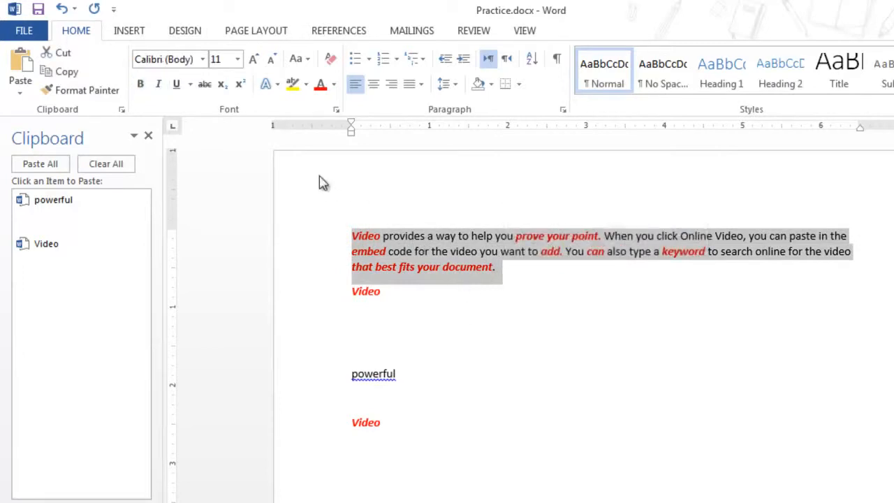
pyautogui.click(320, 87)
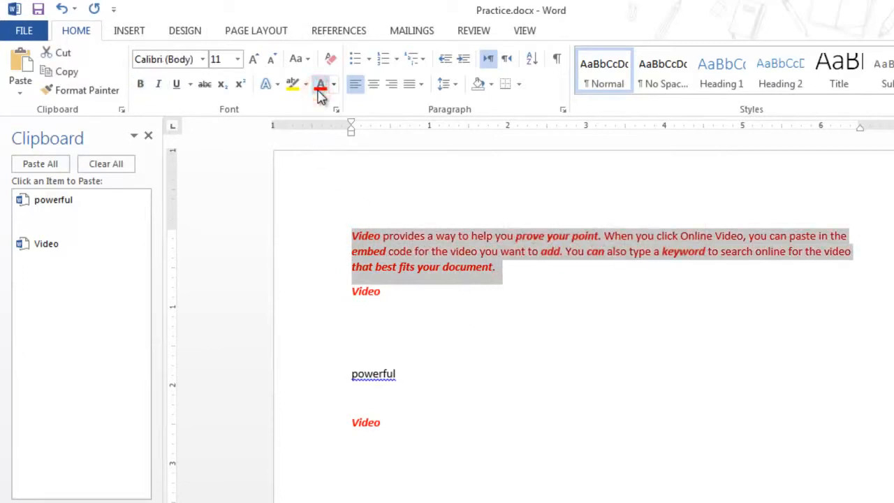
pyautogui.click(334, 86)
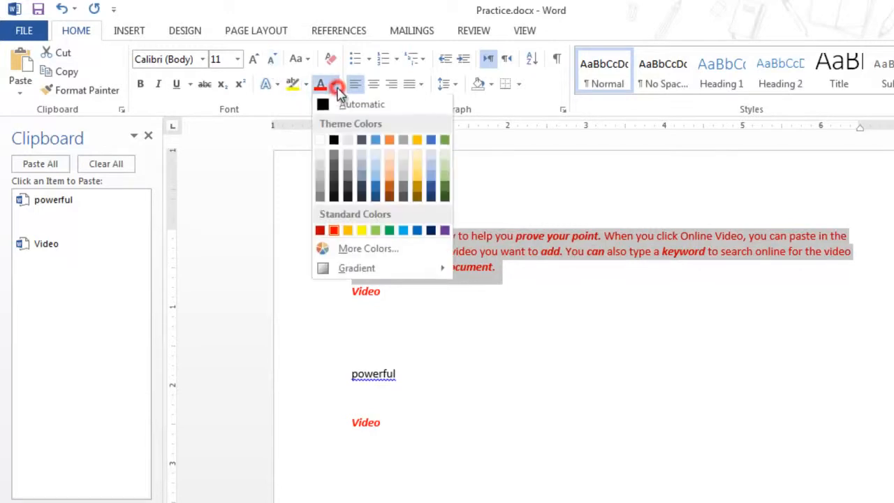
pyautogui.click(334, 139)
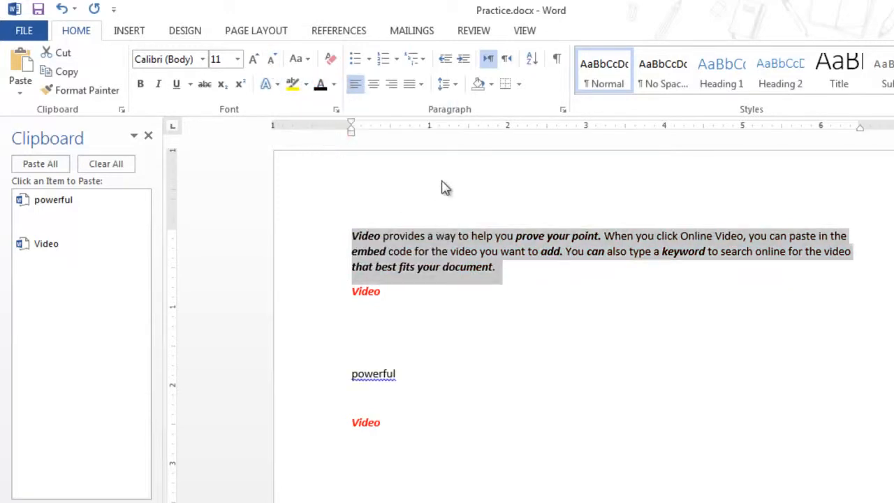
# Step: Add a bottom border to the first paragraph and extend it to outside borders on all sides
pyautogui.click(509, 89)
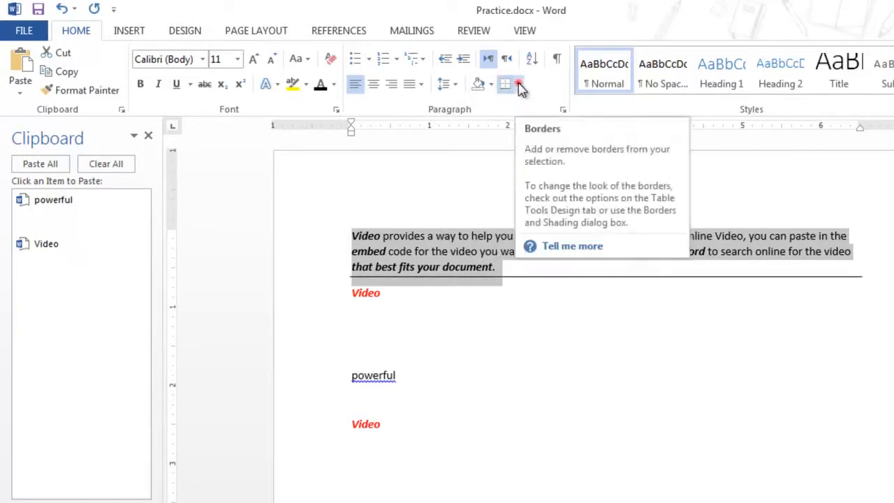
pyautogui.click(519, 84)
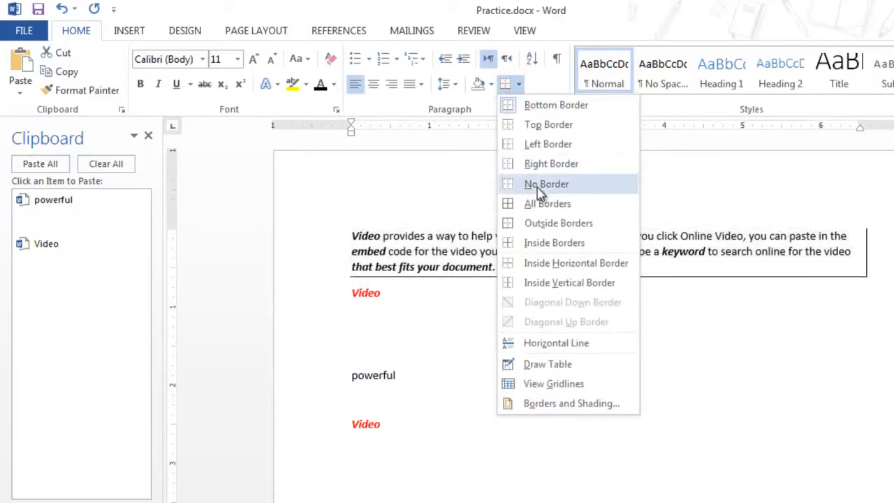
pyautogui.click(548, 225)
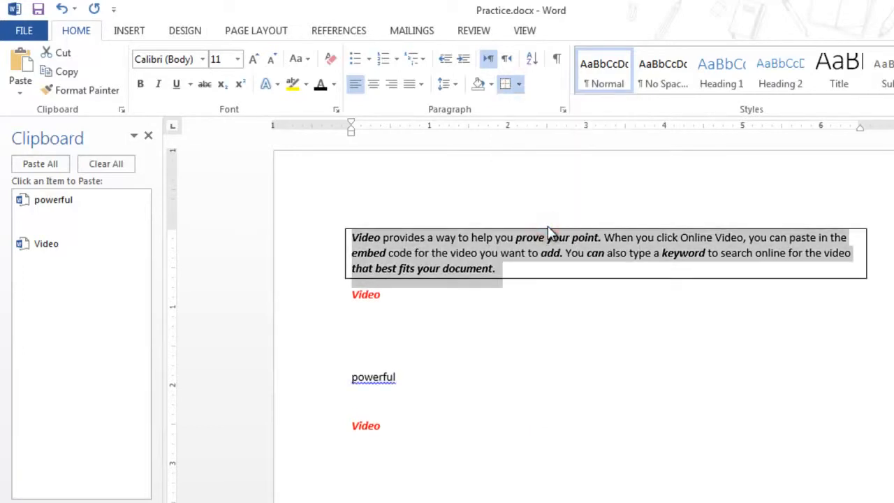
pyautogui.click(582, 319)
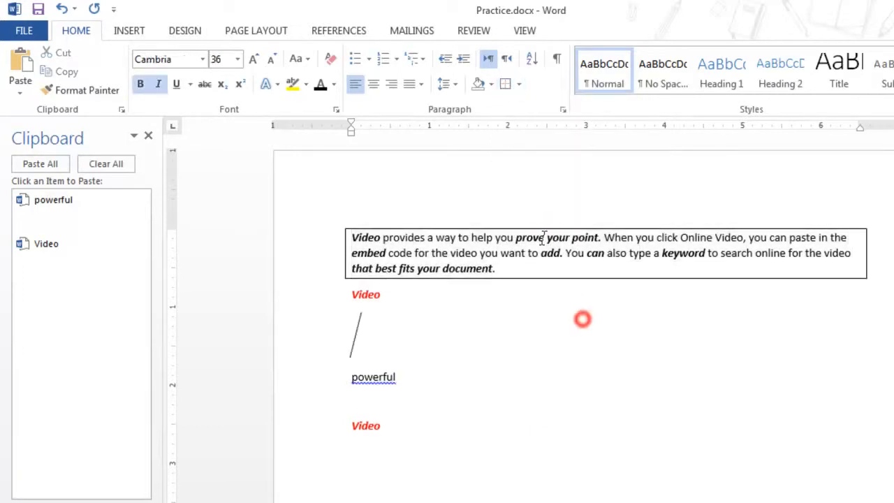
# Step: Shade the bordered first paragraph with the orange theme colour
pyautogui.click(507, 240)
pyautogui.moveTo(428, 237); pyautogui.dragTo(535, 270)
pyautogui.click(491, 85)
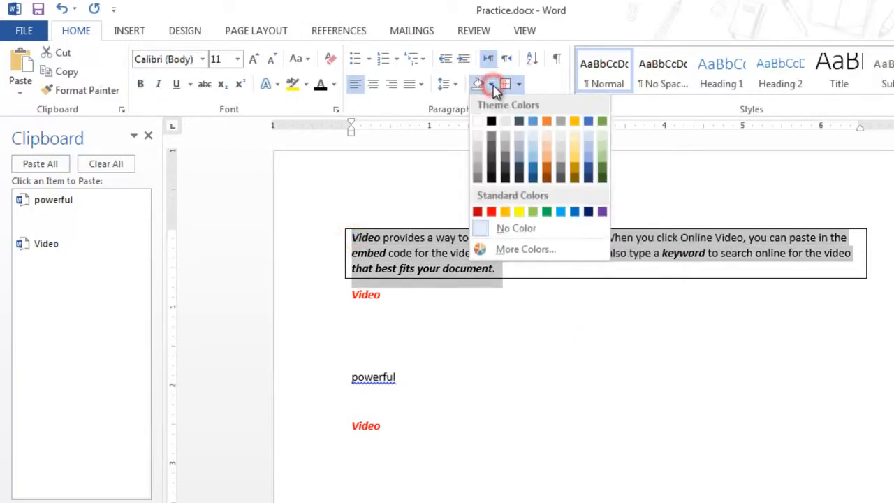
pyautogui.click(547, 123)
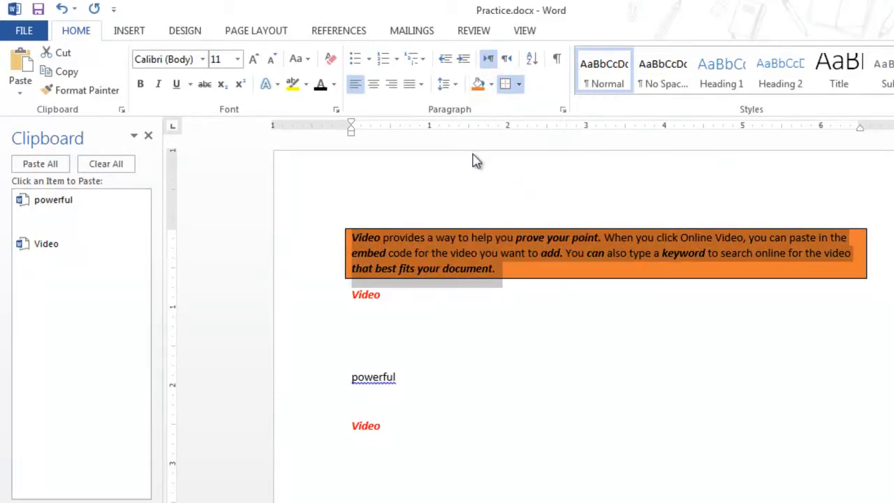
pyautogui.click(519, 340)
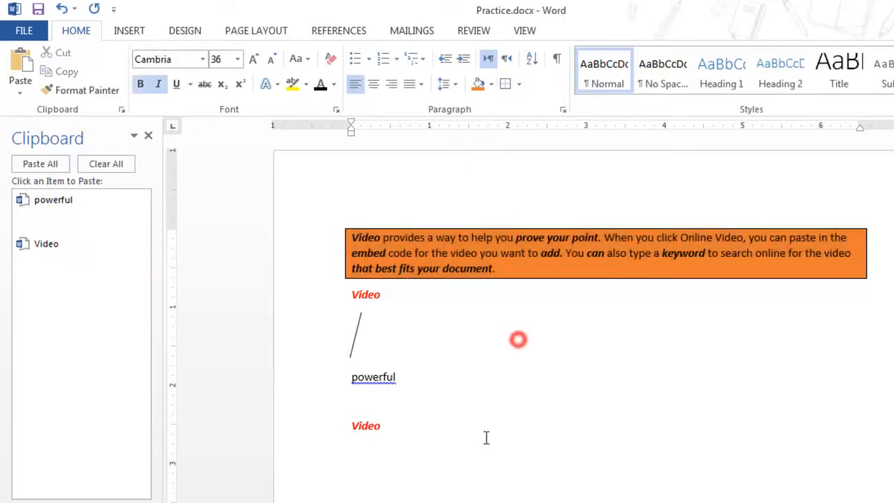
# Step: Apply the No Spacing style to all the text in the document
pyautogui.moveTo(468, 463); pyautogui.dragTo(296, 203)
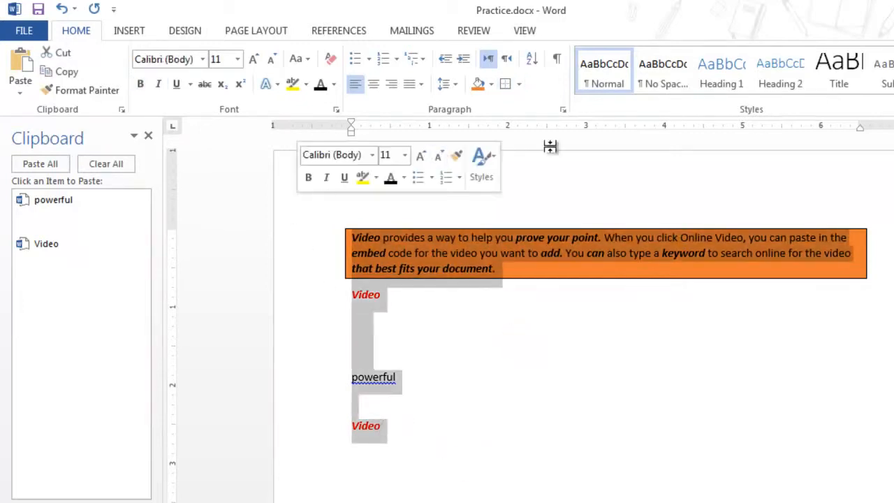
pyautogui.click(647, 75)
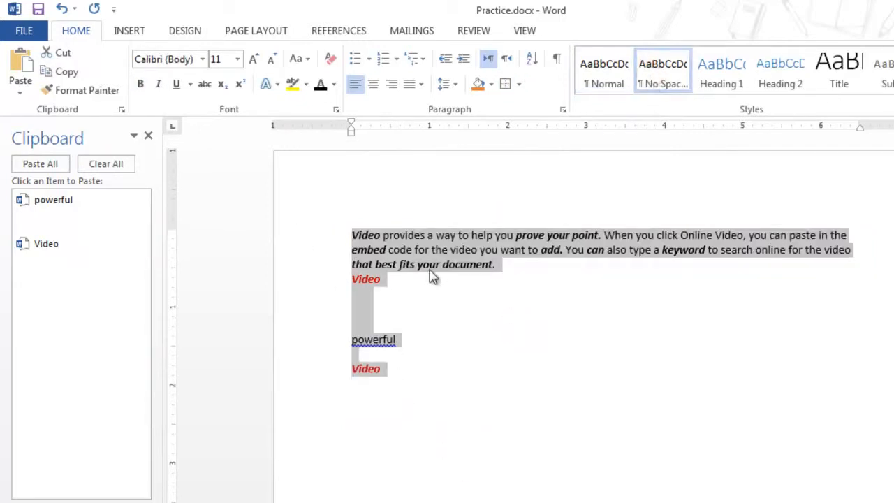
# Step: Delete the empty lines above and below "powerful" and undo the deletions
pyautogui.click(370, 294)
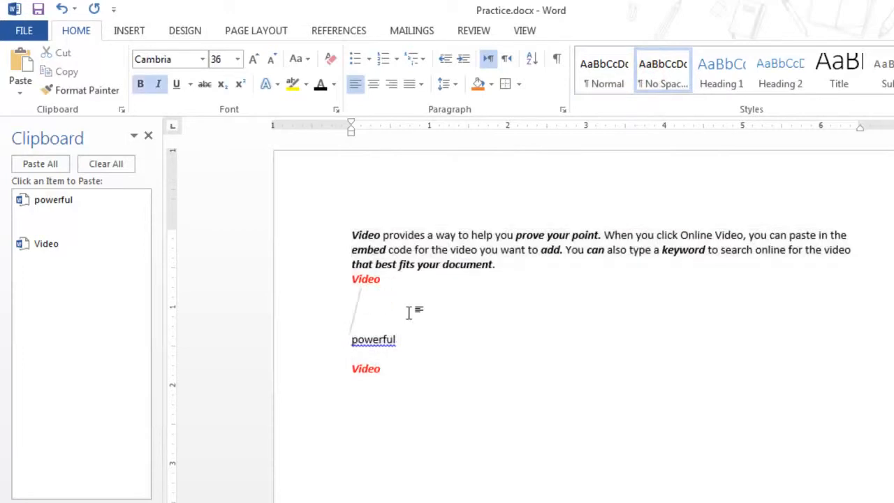
pyautogui.press('Delete')
pyautogui.click(376, 310)
pyautogui.press('Delete')
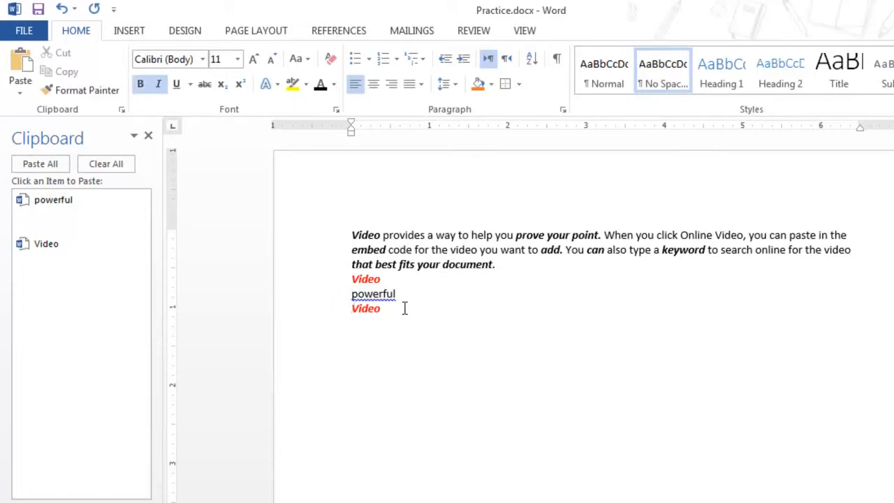
pyautogui.hotkey('ctrl', 'z')
pyautogui.hotkey('ctrl', 'z')
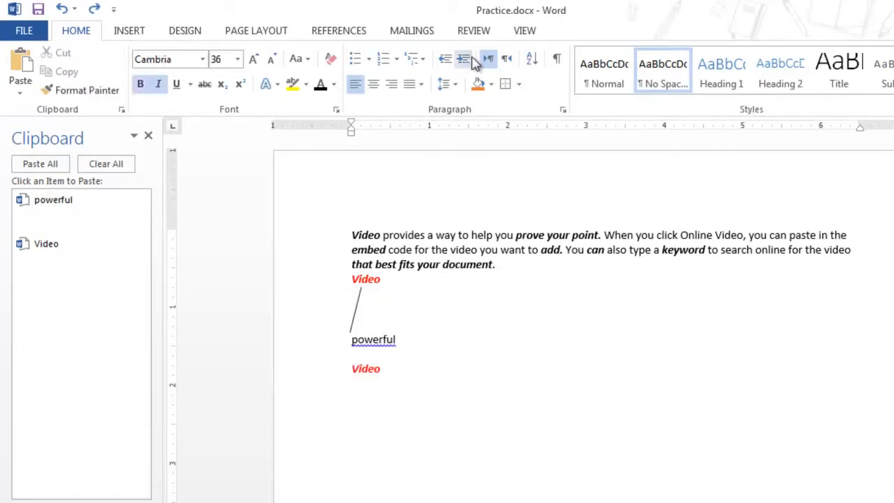
# Step: Show the formatting marks and delete the empty paragraphs above and below "powerful"
pyautogui.click(557, 61)
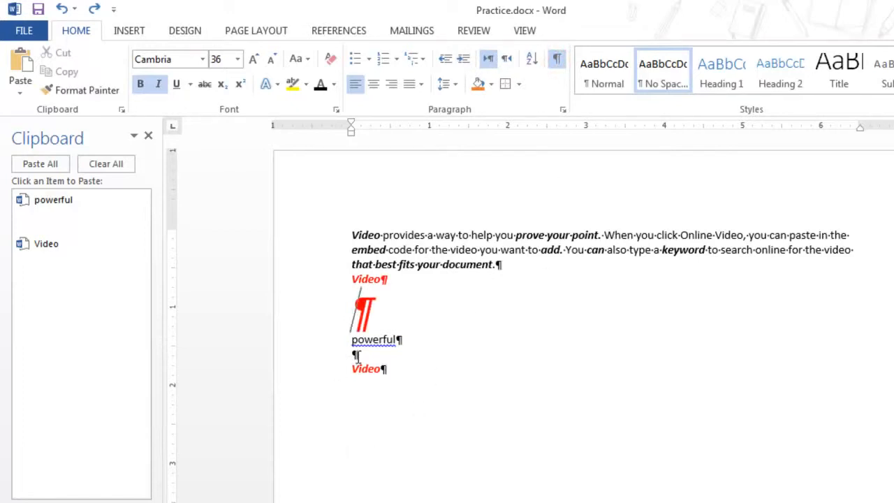
pyautogui.click(383, 306)
pyautogui.hotkey('ctrl', 'a')
pyautogui.hotkey('ctrl', 'z')
pyautogui.hotkey('ctrl', 'z')
pyautogui.hotkey('ctrl', 'z')
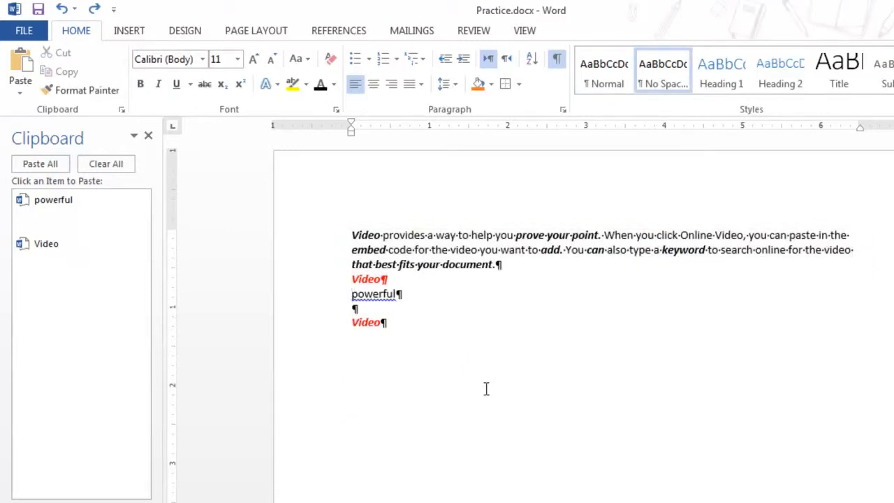
pyautogui.press('Delete')
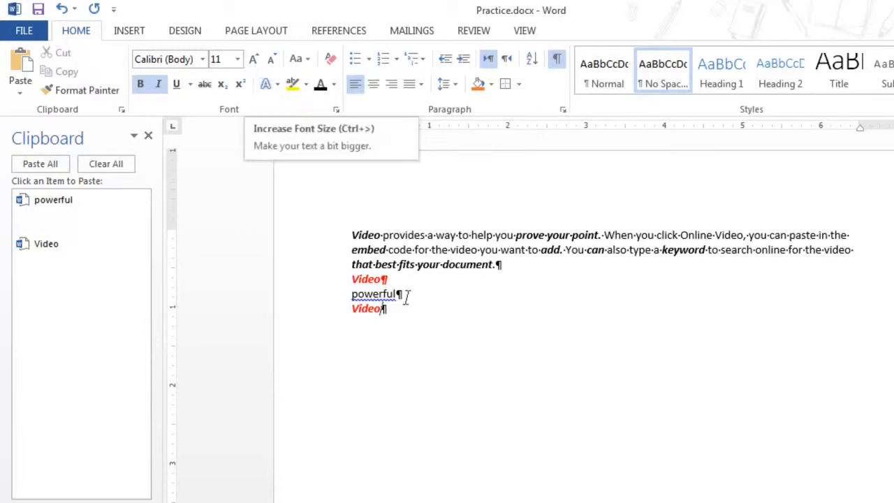
# Step: Clear all formatting from the entire text and close the Clipboard pane
pyautogui.click(438, 350)
pyautogui.moveTo(384, 315); pyautogui.dragTo(307, 215)
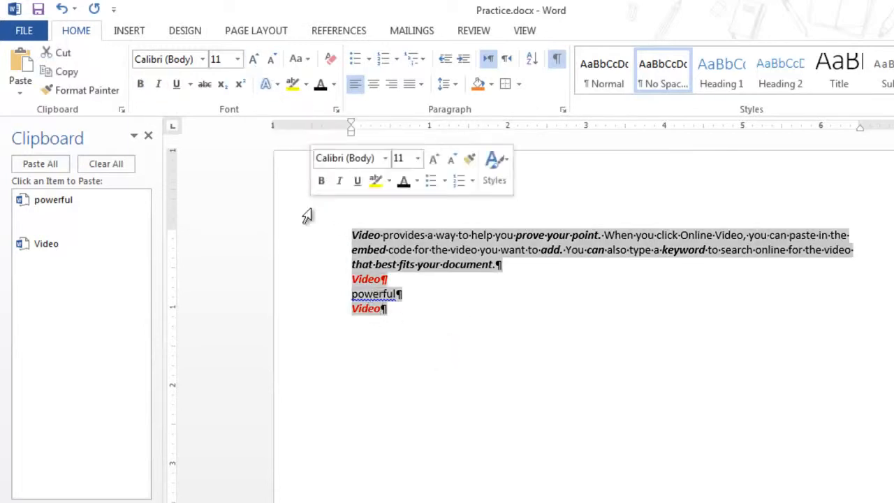
pyautogui.click(331, 60)
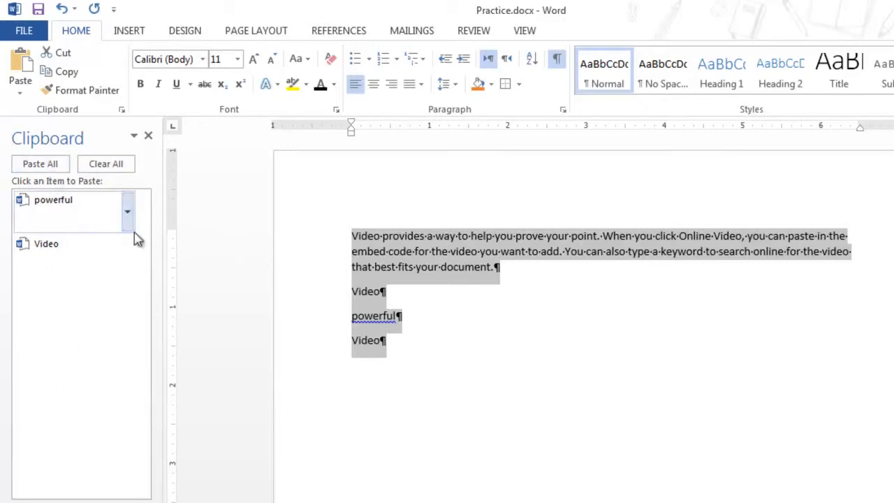
pyautogui.click(149, 138)
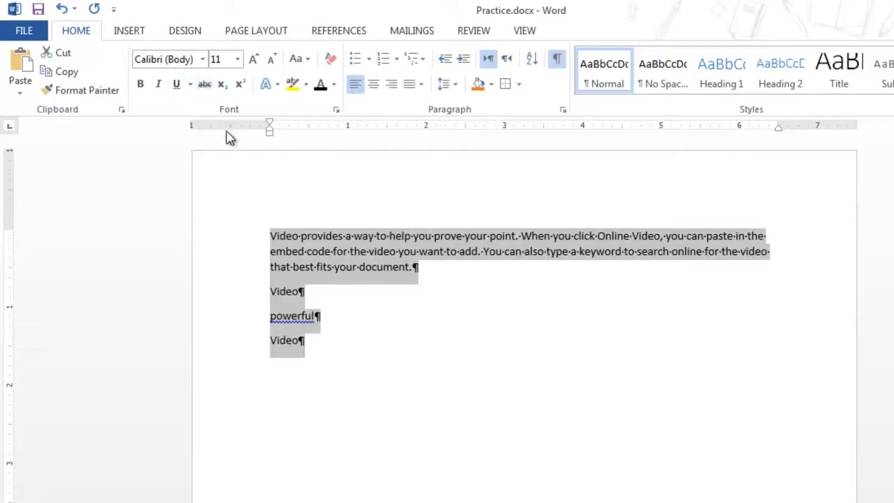
# Step: Apply the light grey text effect, the last preset in the effects gallery, to all the text
pyautogui.click(277, 84)
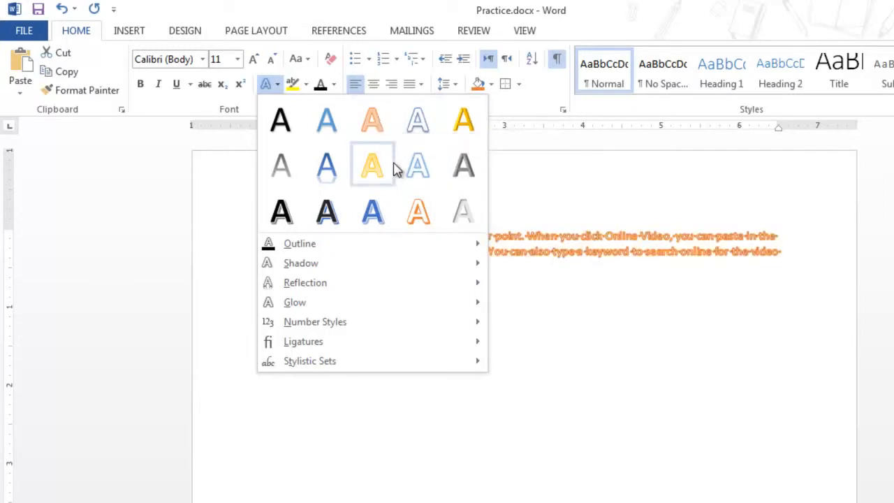
pyautogui.click(461, 222)
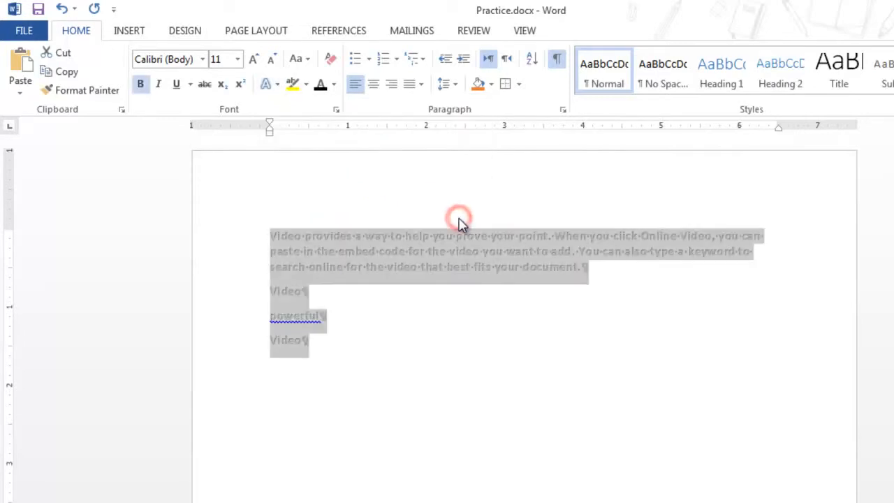
pyautogui.click(496, 356)
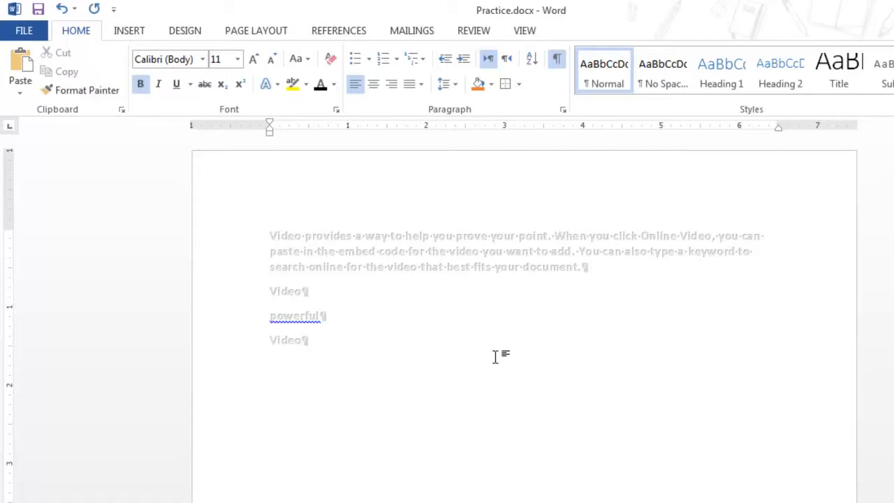
# Step: Try right and center alignment on all the text, and set it back to left alignment
pyautogui.moveTo(432, 339); pyautogui.dragTo(237, 212)
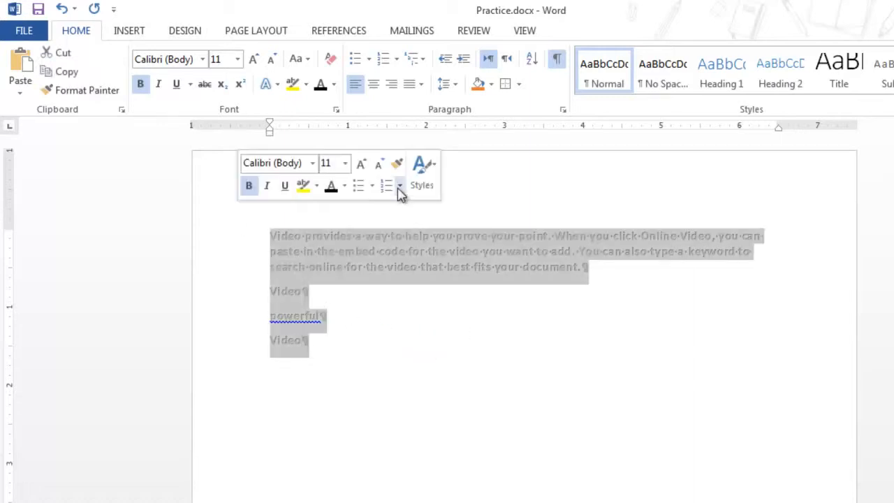
pyautogui.click(392, 84)
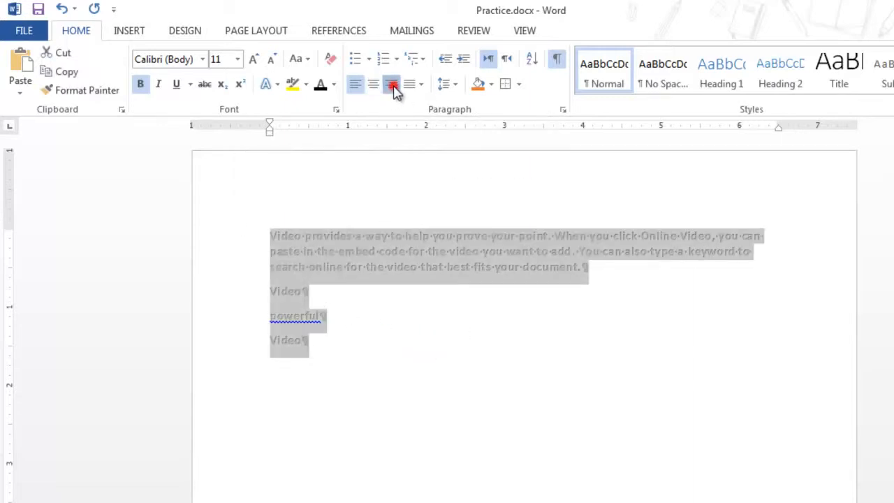
pyautogui.click(373, 85)
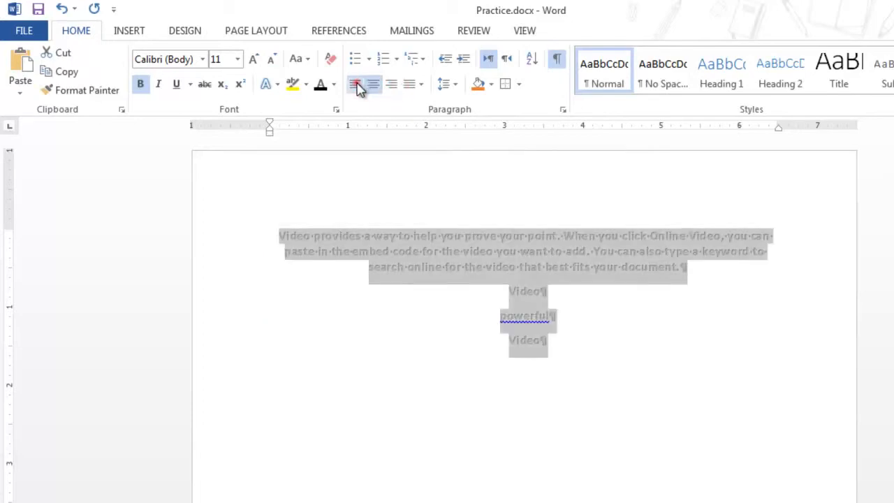
pyautogui.click(355, 84)
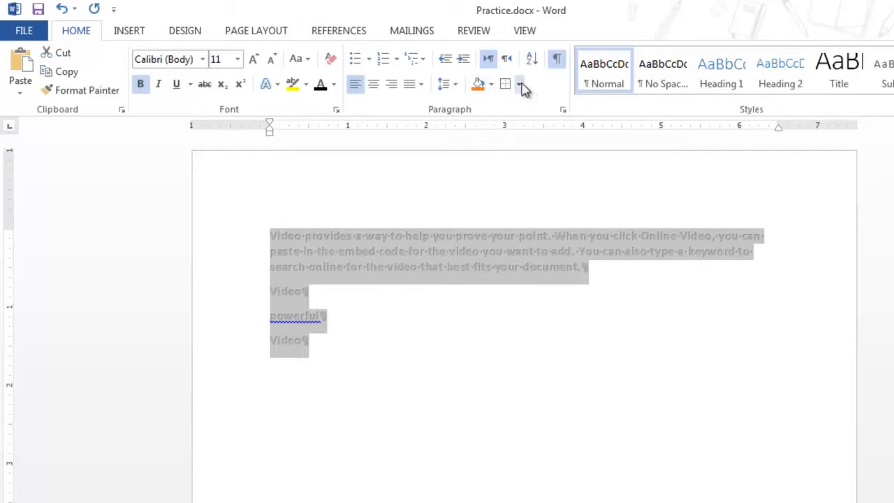
# Step: Justify all the text so its lines align with both margins, and deselect it
pyautogui.click(455, 86)
pyautogui.click(424, 86)
pyautogui.click(422, 85)
pyautogui.click(411, 86)
pyautogui.click(412, 87)
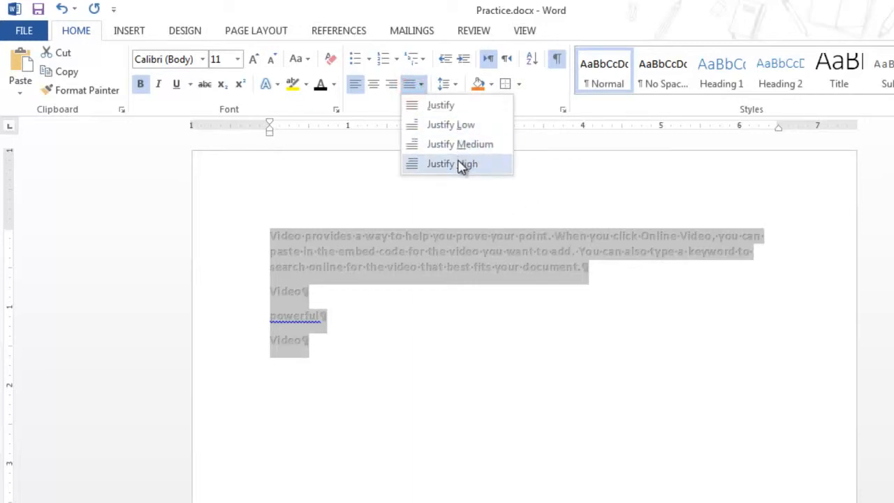
pyautogui.click(452, 110)
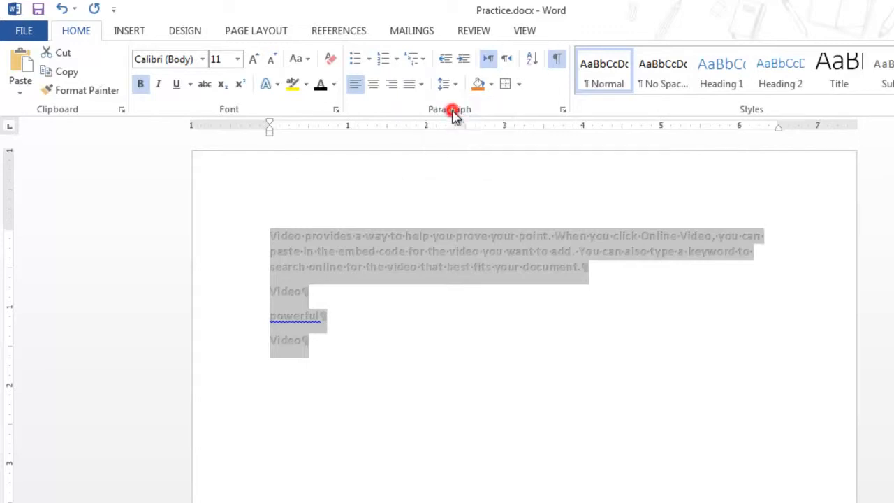
pyautogui.click(830, 267)
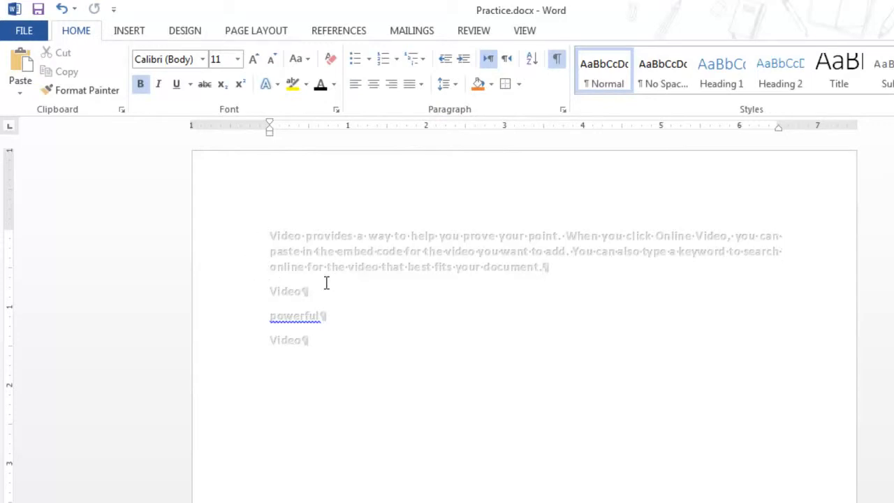
# Step: Set the line spacing of the "Video" paragraph above "powerful" to 1.5
pyautogui.click(407, 306)
pyautogui.click(454, 85)
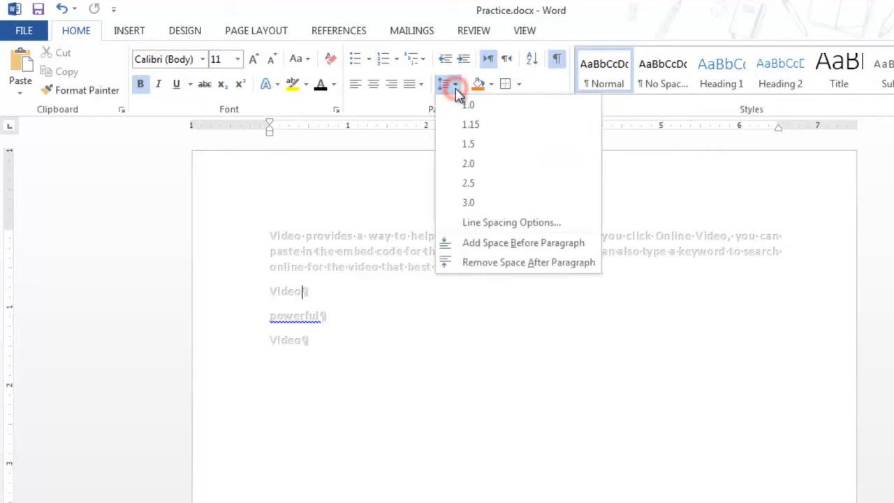
pyautogui.click(479, 143)
pyautogui.click(455, 315)
# Step: Set the line spacing of all the text to 1.5 and deselect it
pyautogui.moveTo(426, 384); pyautogui.dragTo(279, 229)
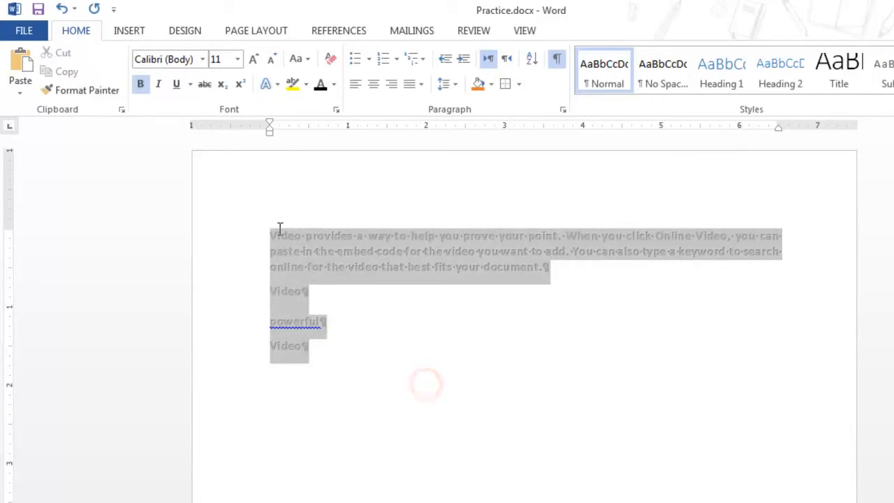
pyautogui.click(451, 85)
pyautogui.click(467, 142)
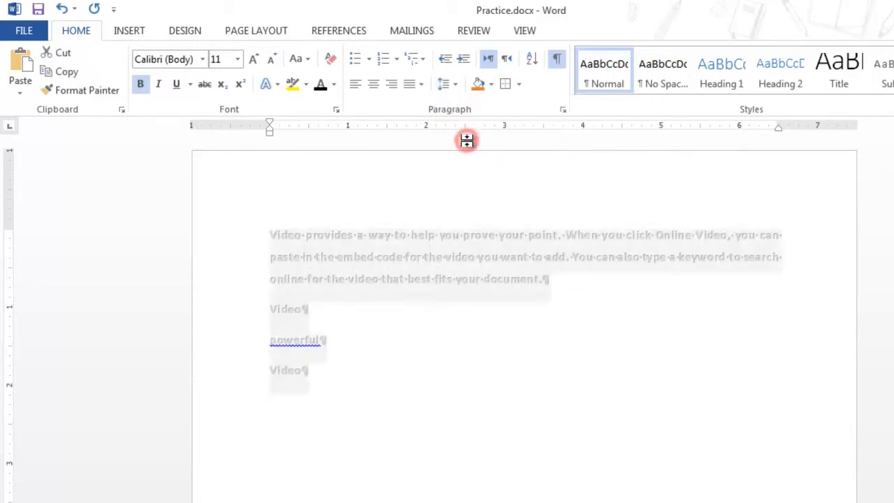
pyautogui.click(527, 351)
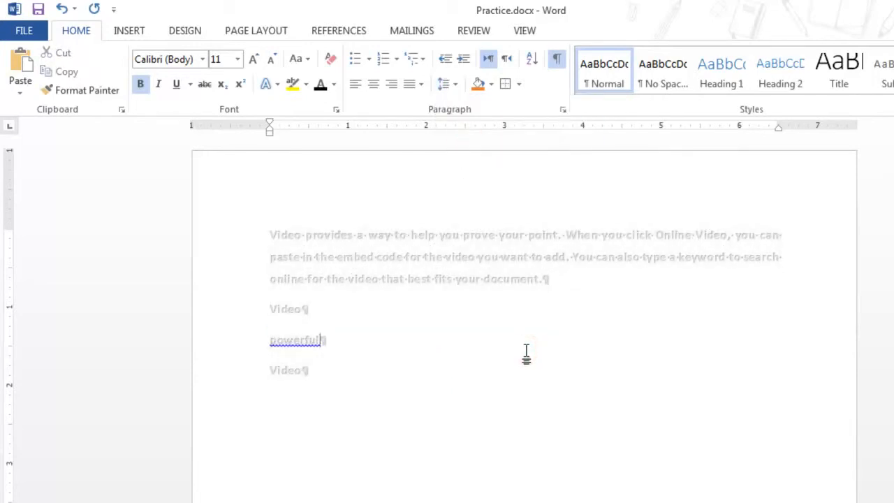